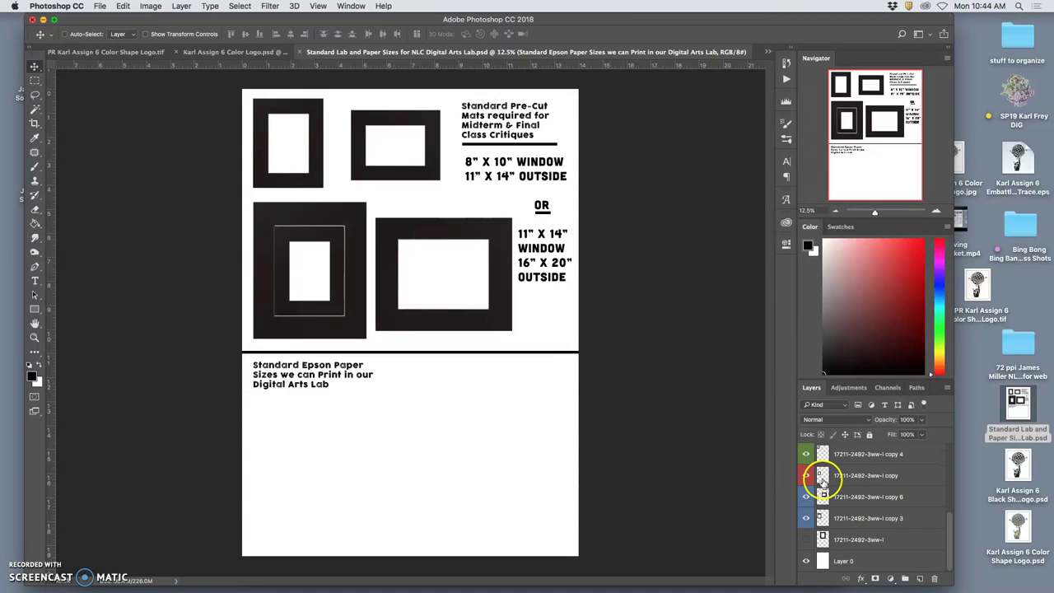
{"action": "left_click", "coordinate": [807, 476]}
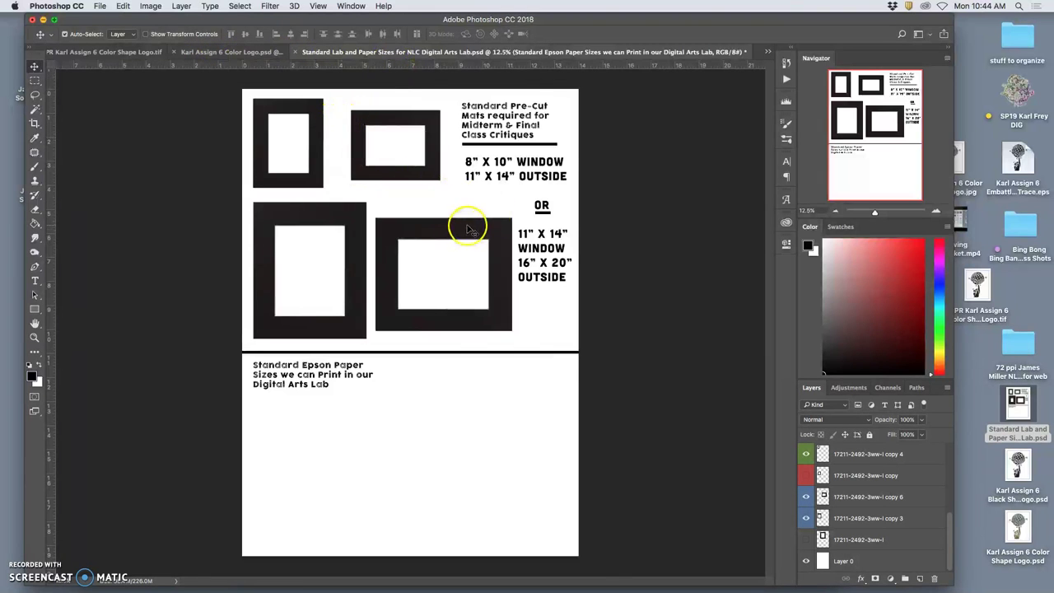
{"action": "key", "text": "super+plus"}
{"action": "key", "text": "super+plus"}
{"action": "key", "text": "super+plus"}
{"action": "key", "text": "super+plus"}
{"action": "key", "text": "super+plus"}
{"action": "key", "text": "super+plus"}
{"action": "key", "text": "super+plus"}
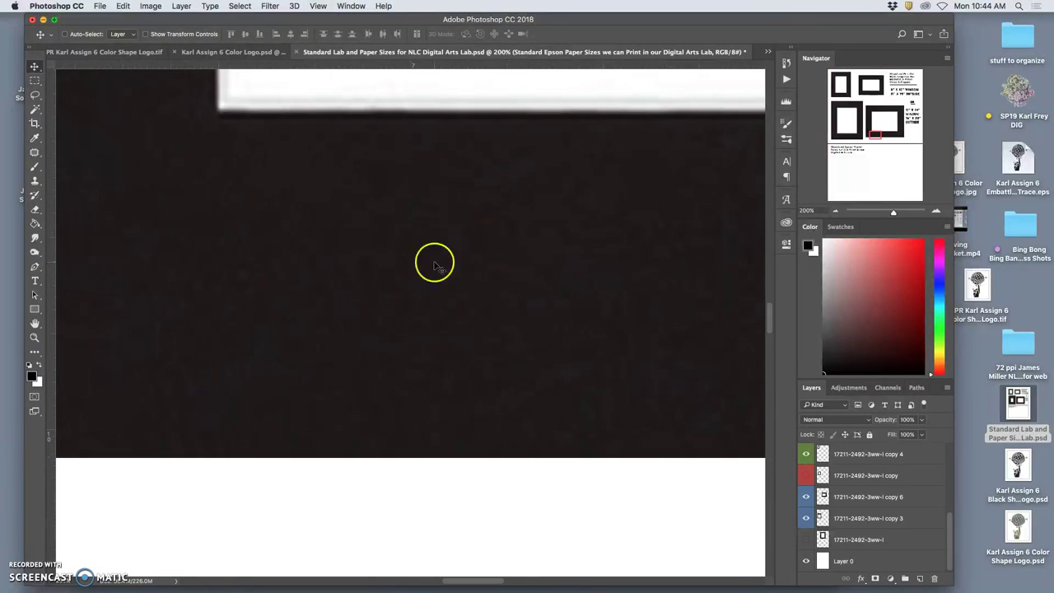
{"action": "key", "text": "super"}
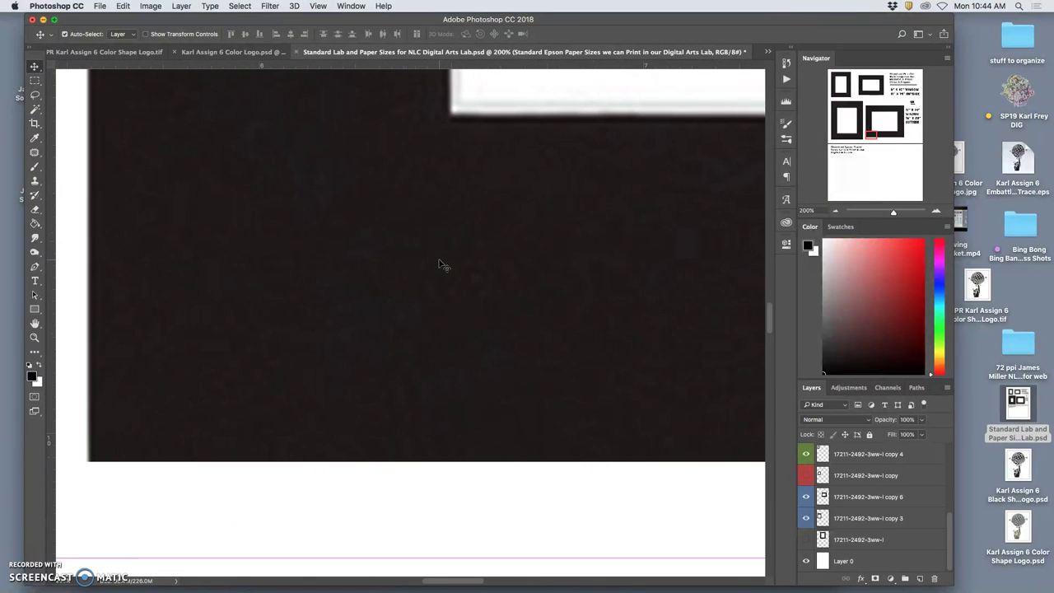
{"action": "key", "text": "super+minus"}
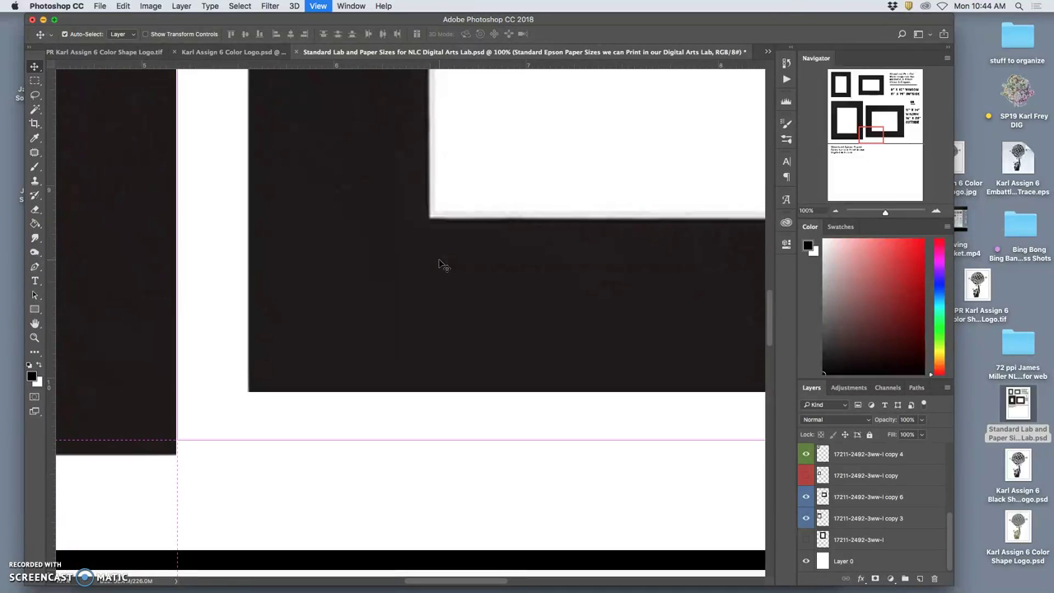
{"action": "key", "text": "super+minus"}
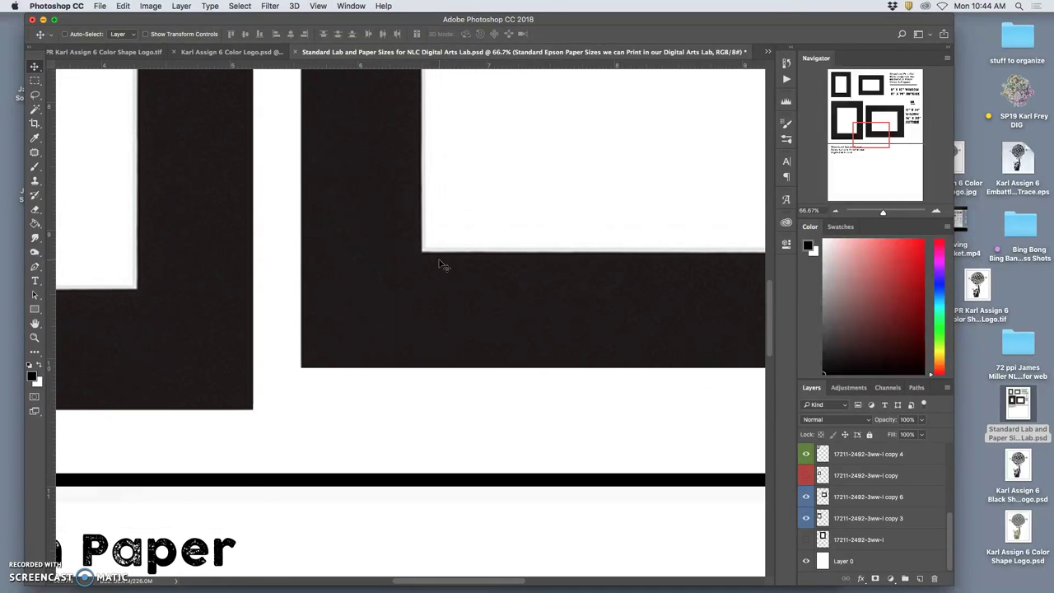
{"action": "key", "text": "super+minus"}
{"action": "key", "text": "super+minus"}
{"action": "key", "text": "super+minus"}
{"action": "key", "text": "super+minus"}
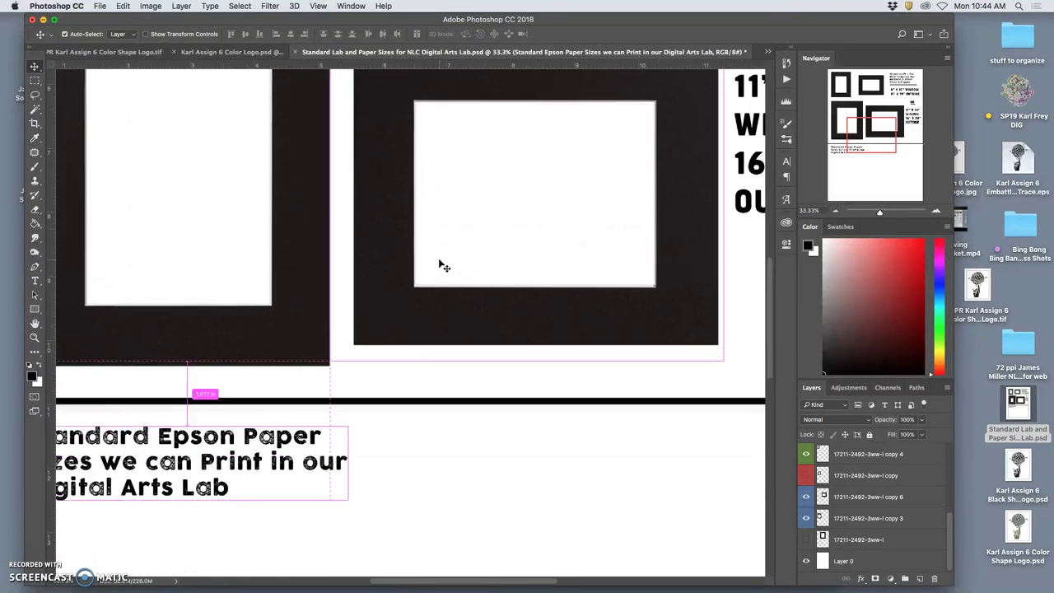
{"action": "key", "text": "super+minus"}
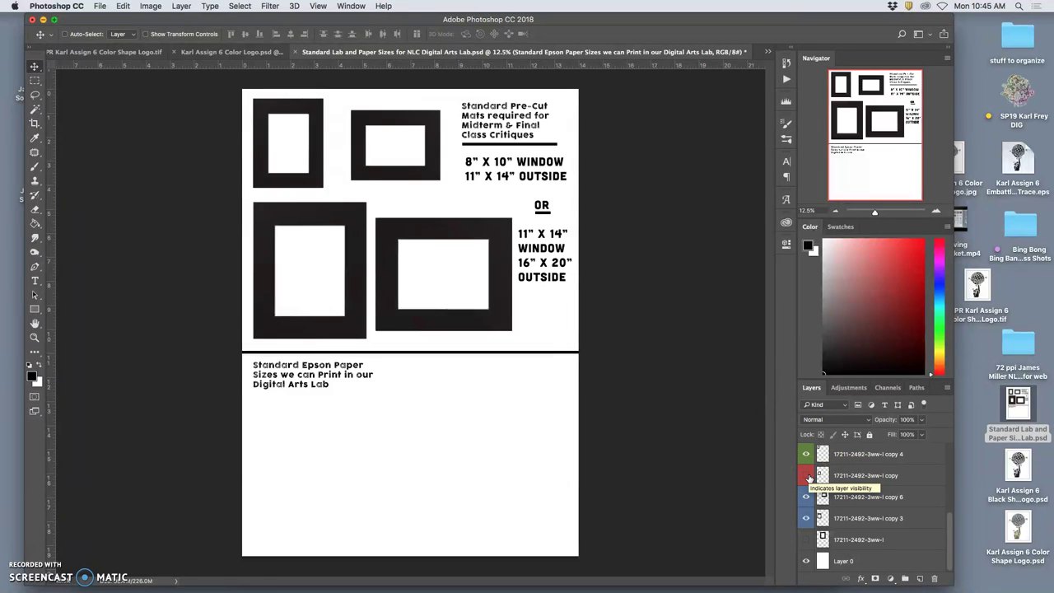
{"action": "left_click", "coordinate": [807, 478]}
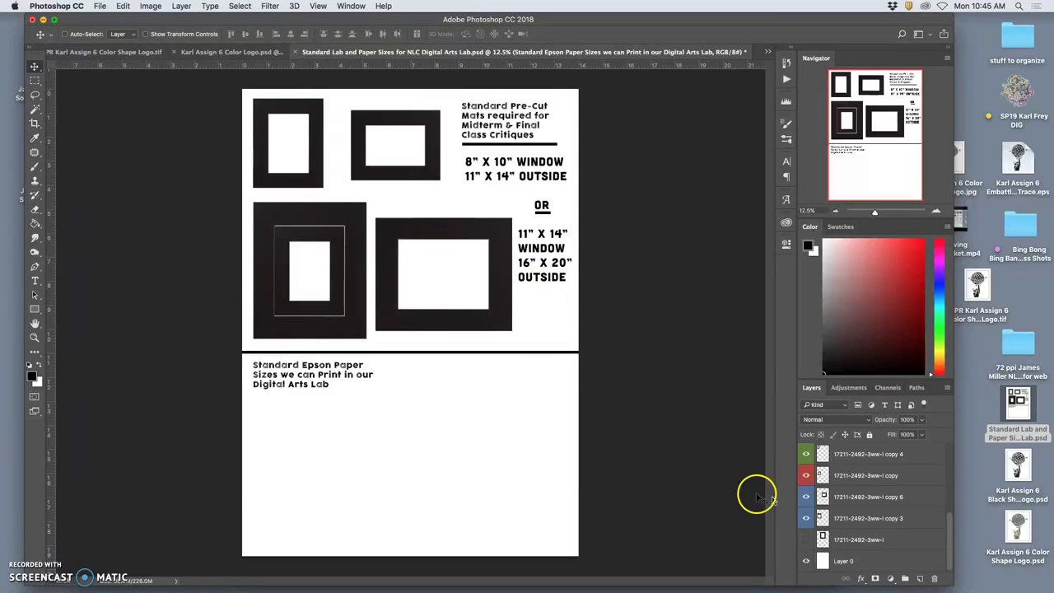
{"action": "left_click", "coordinate": [806, 476]}
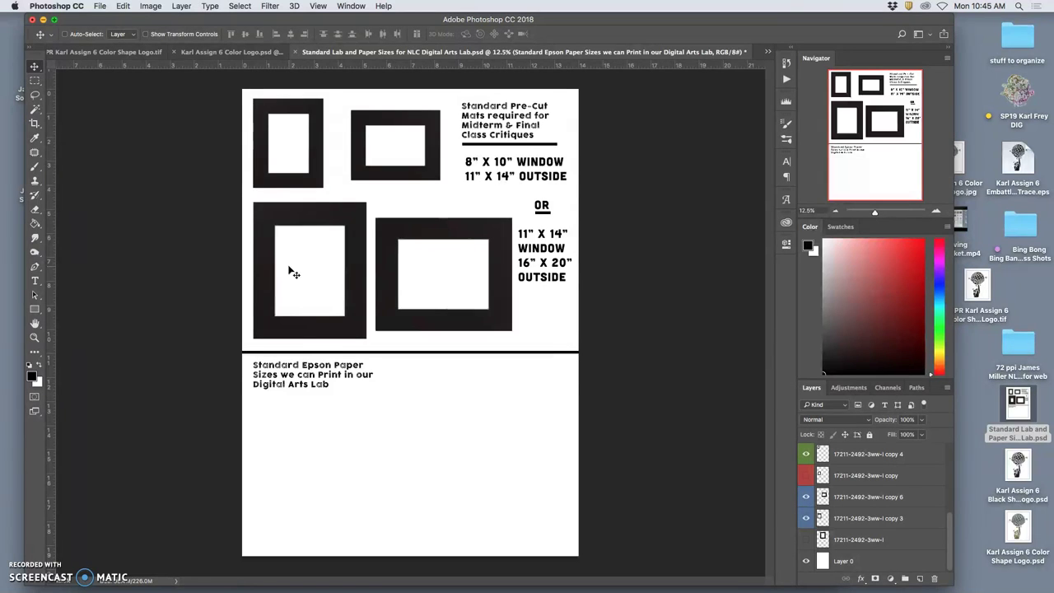
{"action": "mouse_move", "coordinate": [290, 268]}
{"action": "left_mouse_down"}
{"action": "mouse_move", "coordinate": [325, 238]}
{"action": "mouse_move", "coordinate": [376, 233]}
{"action": "mouse_move", "coordinate": [442, 247]}
{"action": "left_mouse_up"}
- Draw a rectangle in the Epson section with white fill and grey stroke
{"action": "left_click_drag", "start_coordinate": [37, 313], "coordinate": [51, 310]}
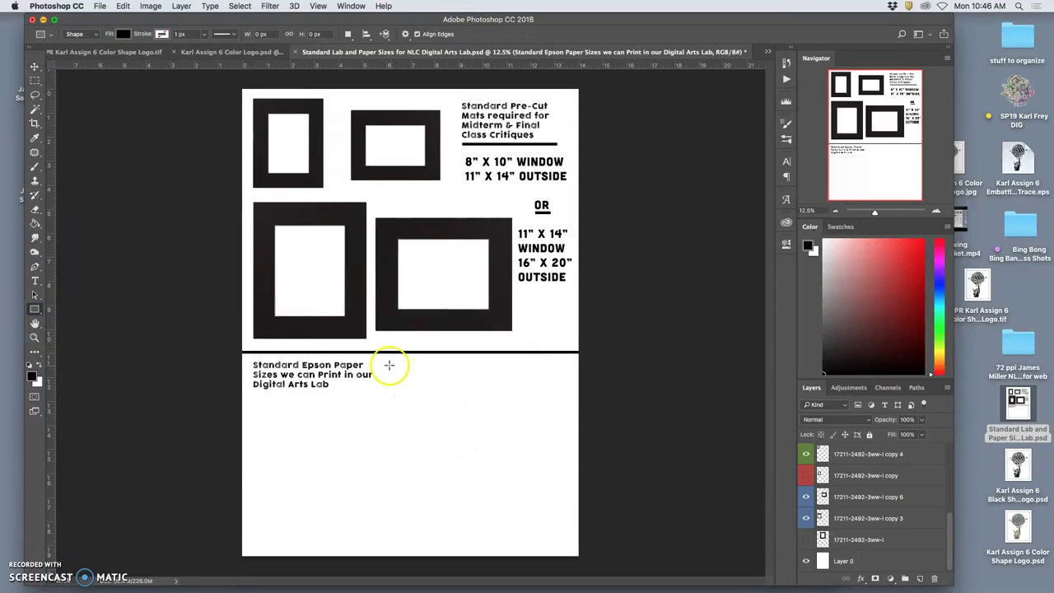
{"action": "left_click_drag", "start_coordinate": [388, 364], "coordinate": [464, 463]}
{"action": "left_click", "coordinate": [631, 307]}
{"action": "left_click", "coordinate": [648, 364]}
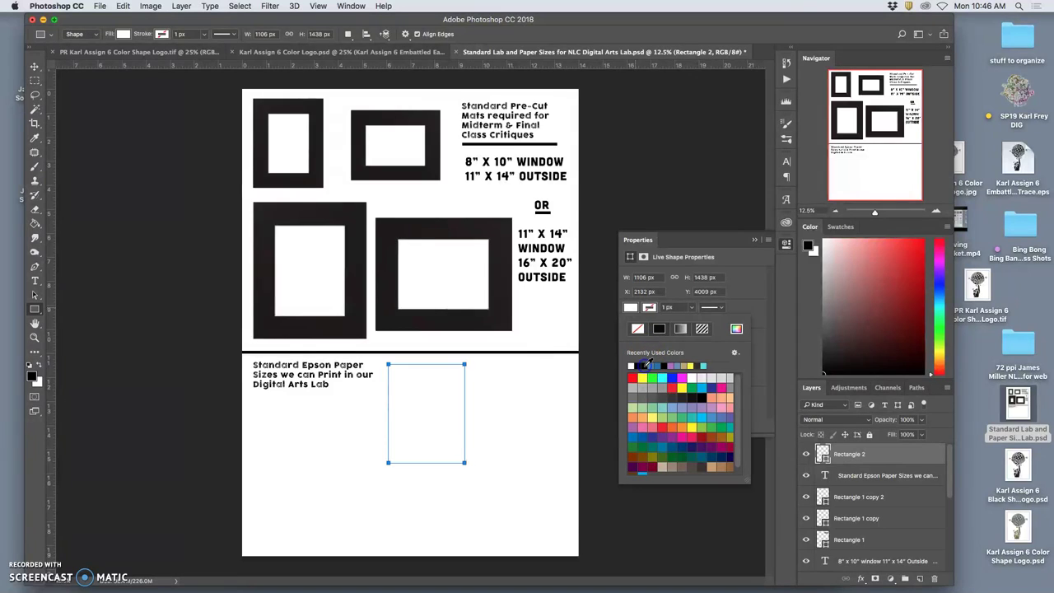
{"action": "left_click", "coordinate": [649, 307]}
{"action": "left_click", "coordinate": [649, 371]}
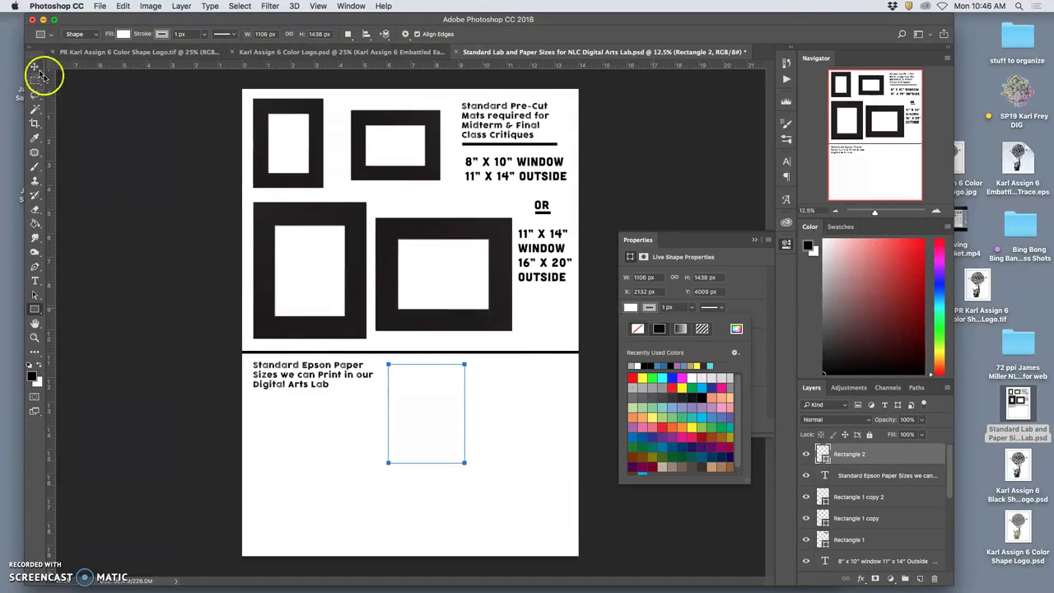
- Zoom in and thicken the rectangle's grey border to 18.05 px
{"action": "left_click", "coordinate": [35, 97]}
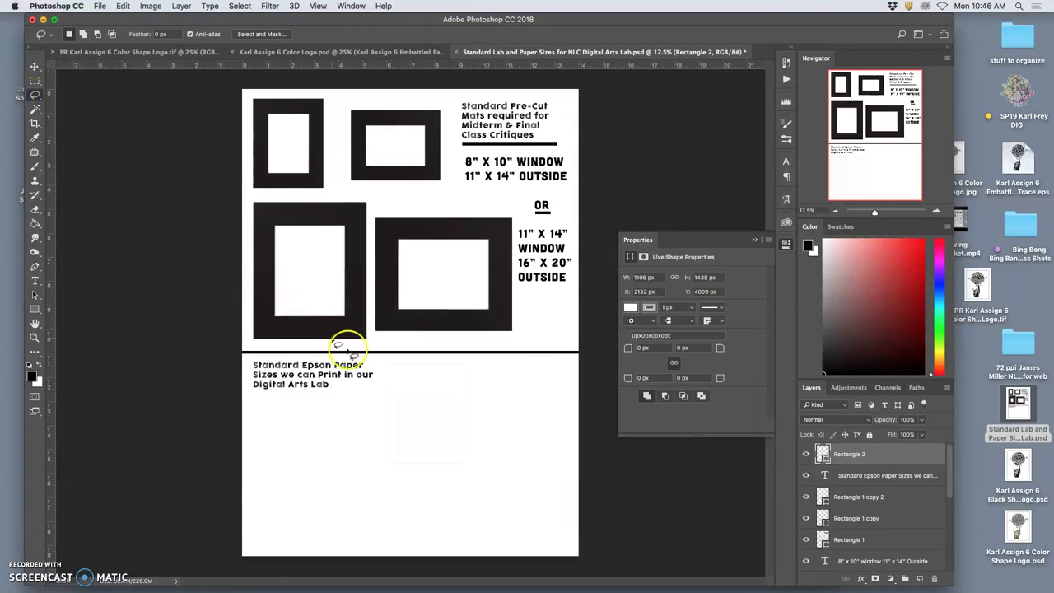
{"action": "key", "text": "super+equal"}
{"action": "key", "text": "super+equal"}
{"action": "key", "text": "super+equal"}
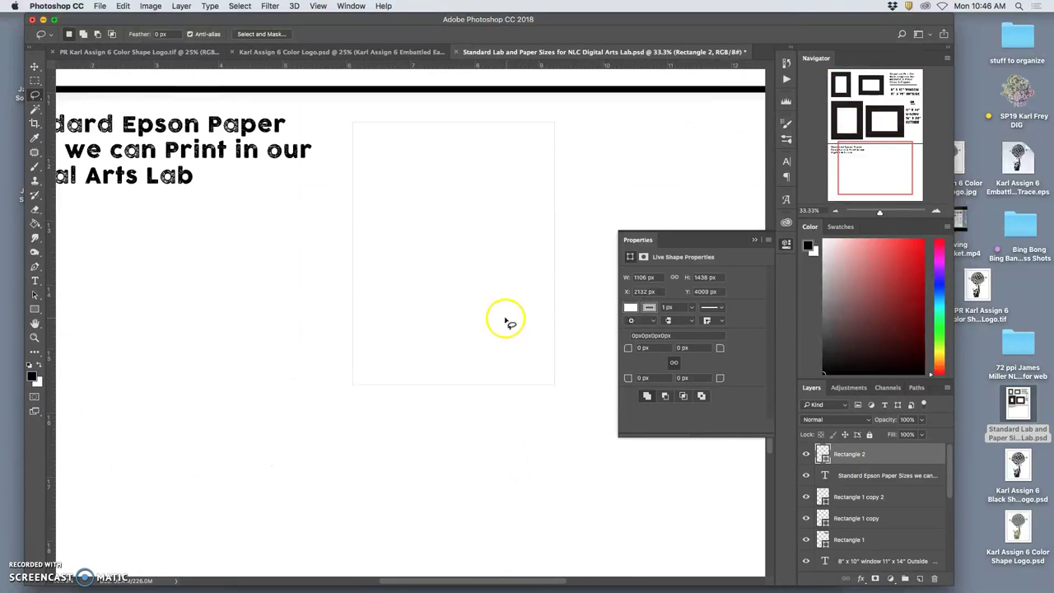
{"action": "left_click", "coordinate": [35, 66]}
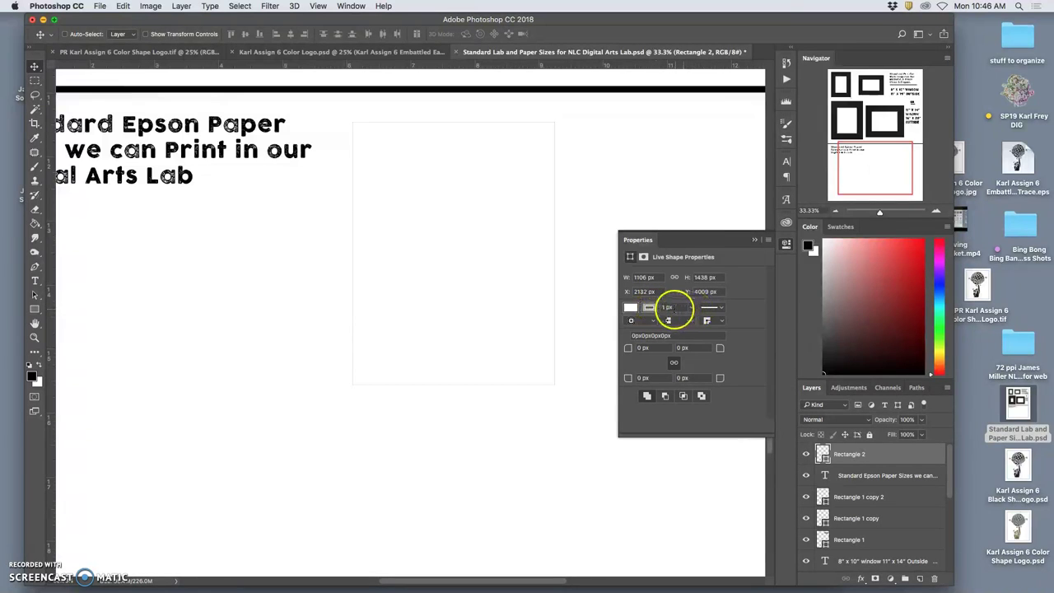
{"action": "left_click", "coordinate": [691, 307]}
{"action": "left_click_drag", "start_coordinate": [693, 322], "coordinate": [694, 323]}
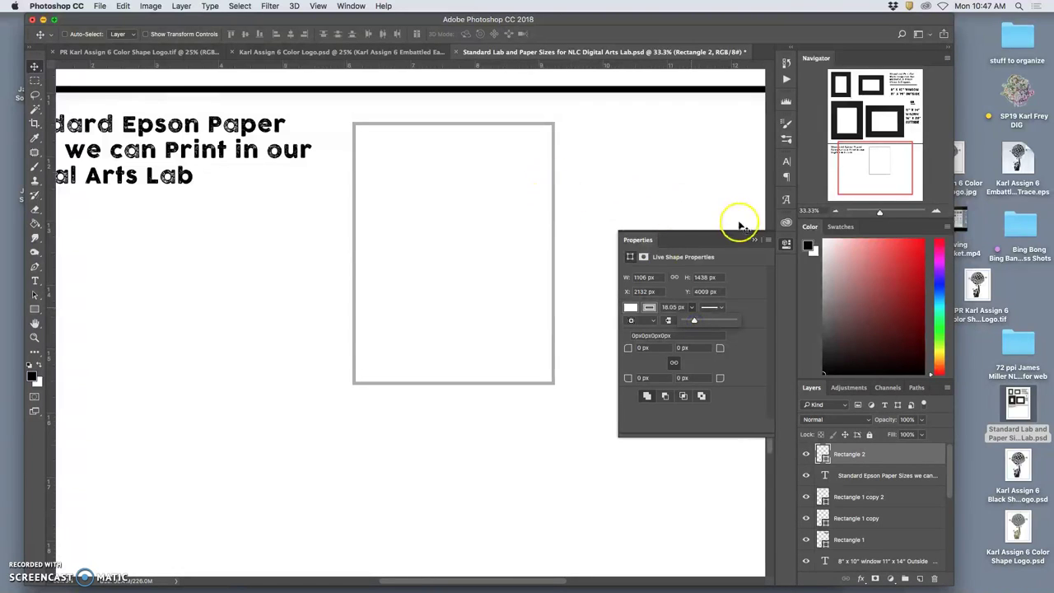
{"action": "double_click", "coordinate": [895, 451]}
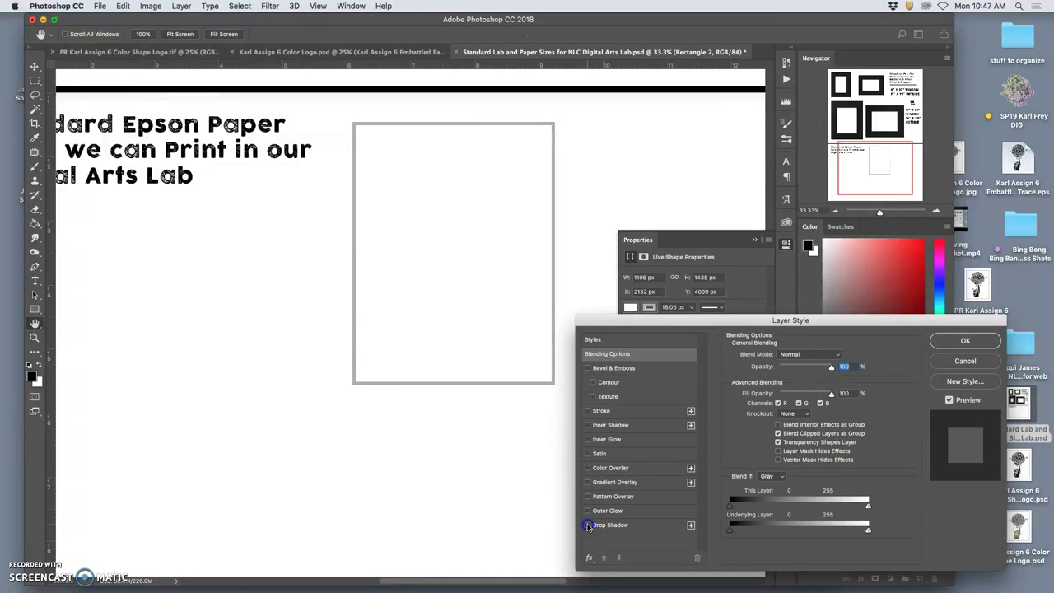
- Add a black drop shadow with lowered opacity to the rectangle
{"action": "left_click", "coordinate": [587, 525]}
{"action": "left_click", "coordinate": [606, 526]}
{"action": "left_click", "coordinate": [837, 359]}
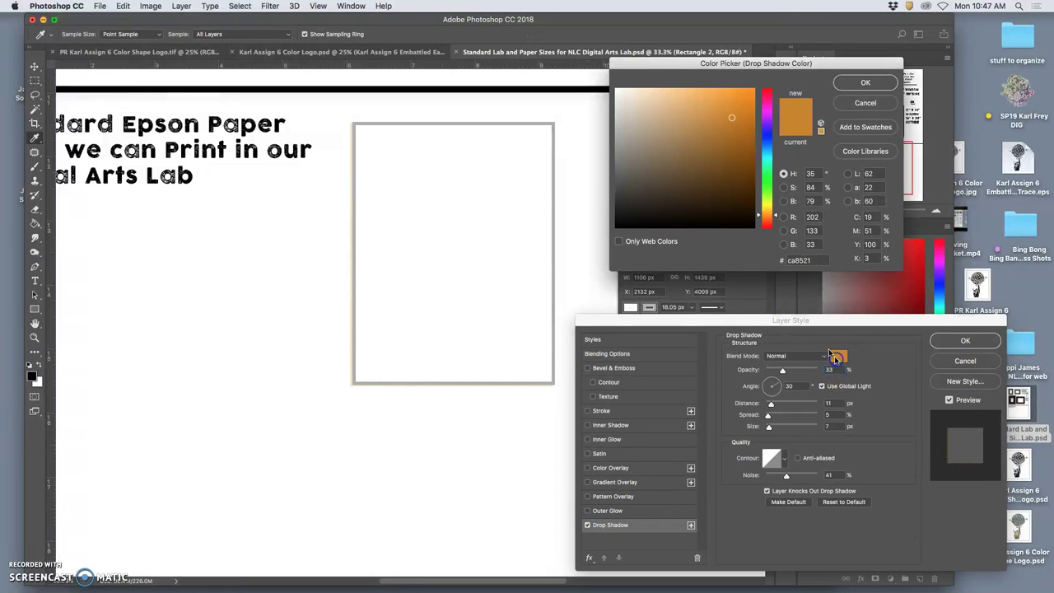
{"action": "left_click", "coordinate": [624, 225]}
{"action": "left_click", "coordinate": [862, 81]}
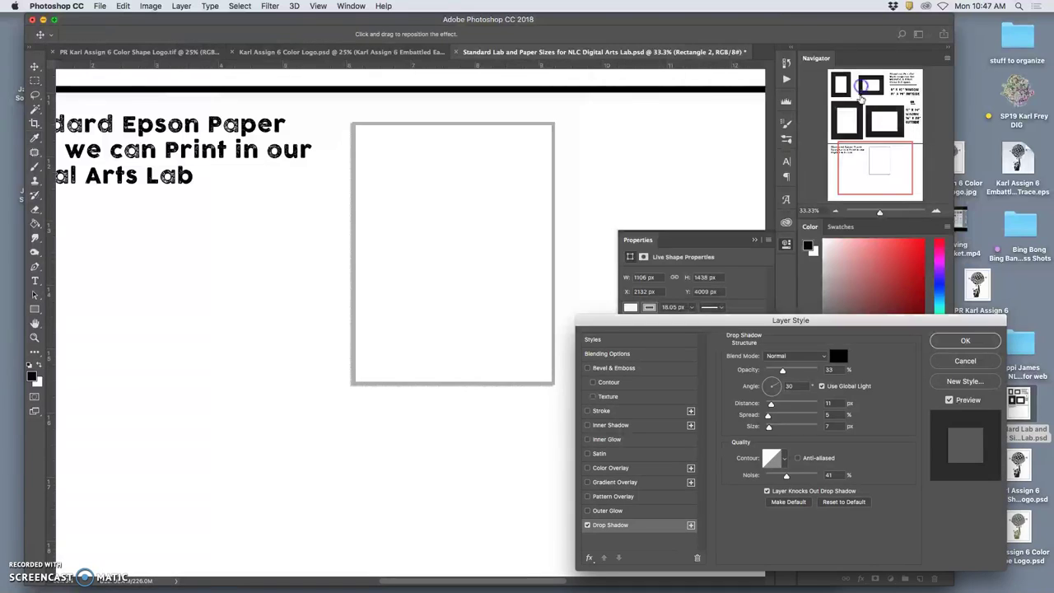
{"action": "left_click_drag", "start_coordinate": [782, 370], "coordinate": [776, 382]}
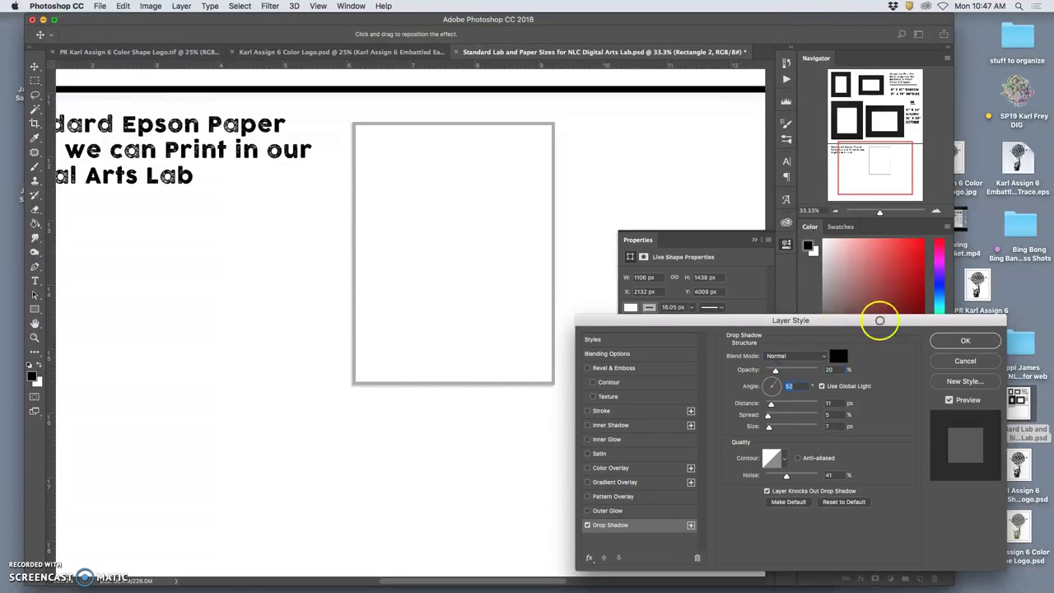
{"action": "left_click", "coordinate": [965, 342]}
- Reduce the rectangle's stroke width to about 2 px
{"action": "left_click", "coordinate": [692, 308]}
{"action": "left_click_drag", "start_coordinate": [685, 322], "coordinate": [684, 321]}
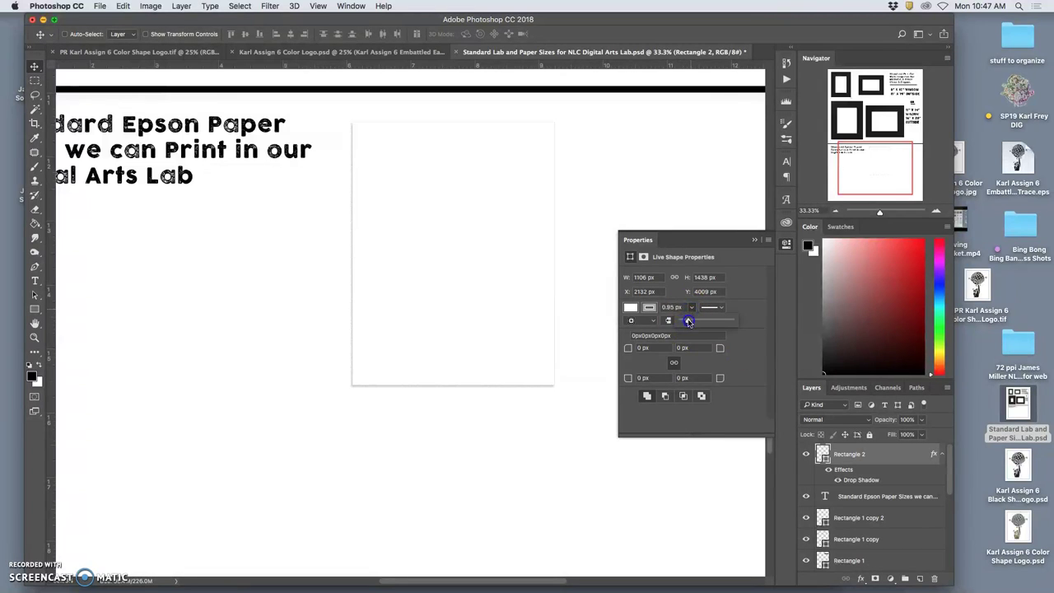
{"action": "mouse_move", "coordinate": [689, 322]}
{"action": "left_mouse_down"}
{"action": "mouse_move", "coordinate": [750, 280]}
{"action": "mouse_move", "coordinate": [689, 323]}
{"action": "left_mouse_up"}
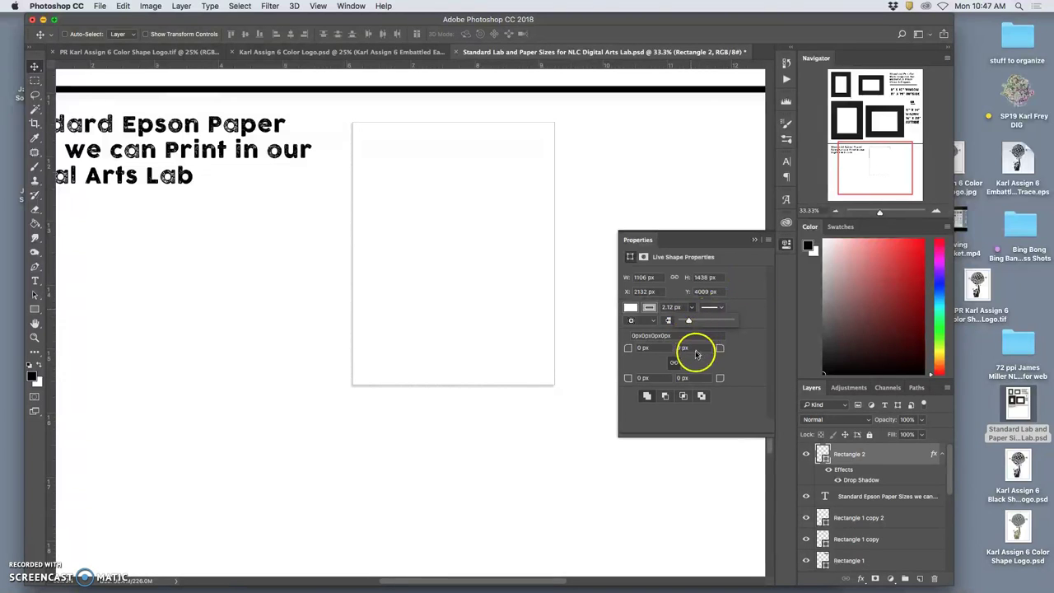
- Increase the drop shadow's distance and size, then zoom out to the whole page
{"action": "double_click", "coordinate": [862, 480]}
{"action": "left_click_drag", "start_coordinate": [771, 404], "coordinate": [784, 404]}
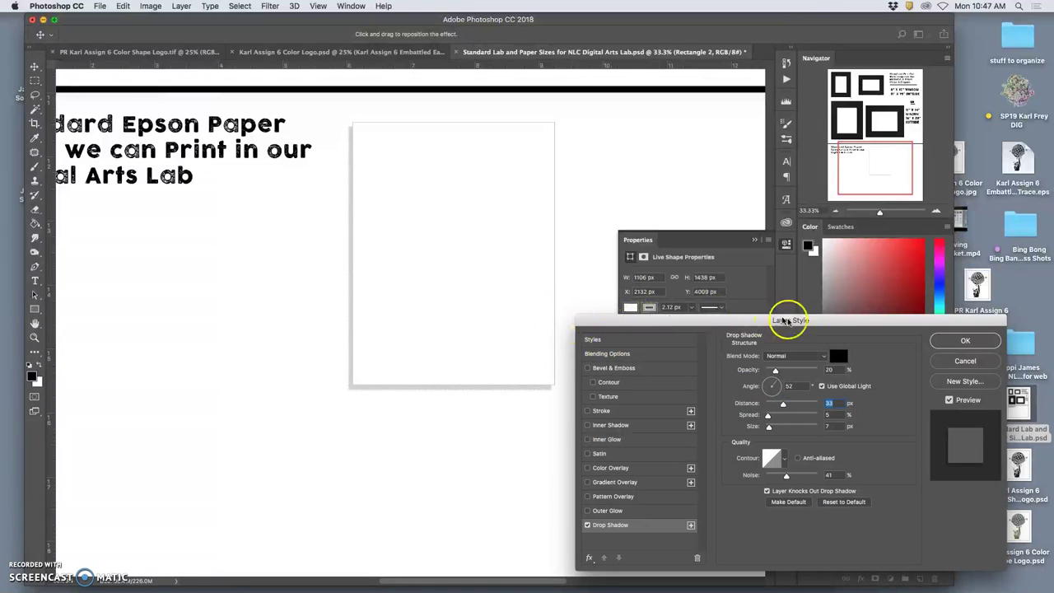
{"action": "left_click_drag", "start_coordinate": [769, 429], "coordinate": [774, 429]}
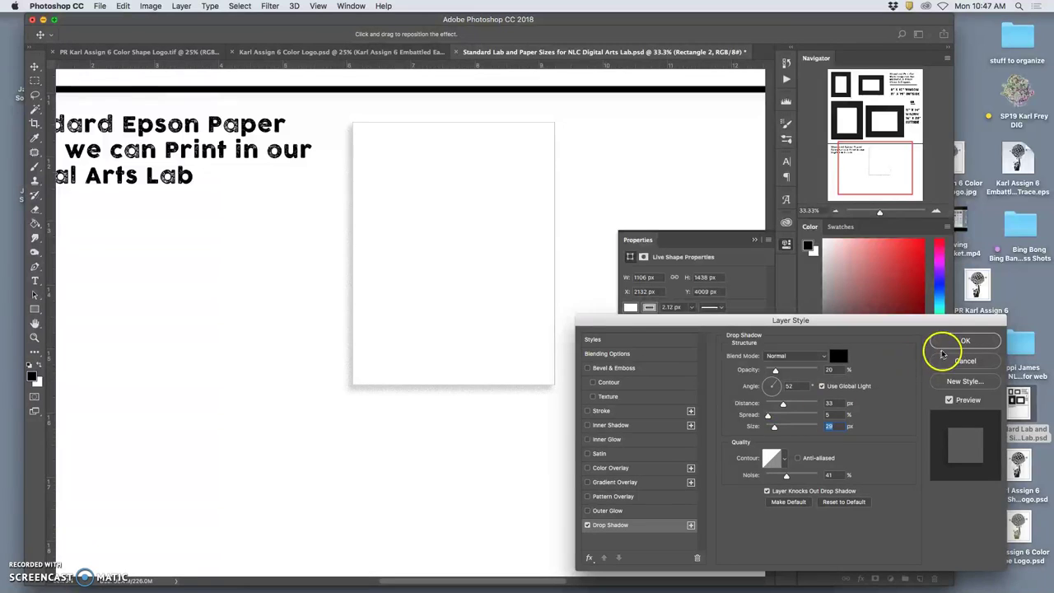
{"action": "left_click", "coordinate": [955, 341]}
{"action": "key", "text": "super+minus"}
{"action": "key", "text": "super+minus"}
{"action": "key", "text": "super+minus"}
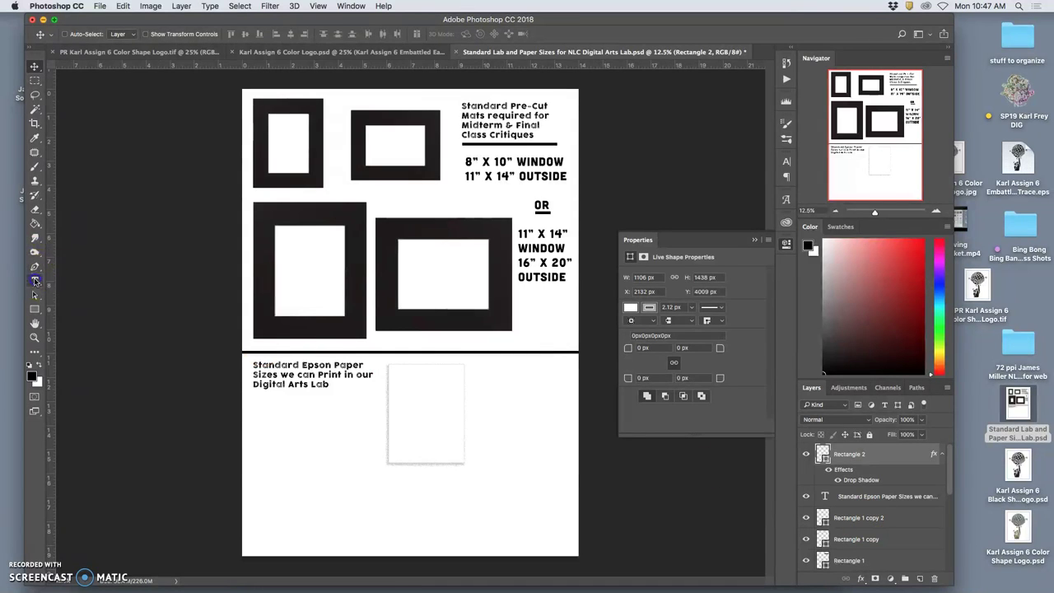
- Create a new text layer beside the rectangle and commit it
{"action": "left_click", "coordinate": [34, 280]}
{"action": "left_click", "coordinate": [485, 389]}
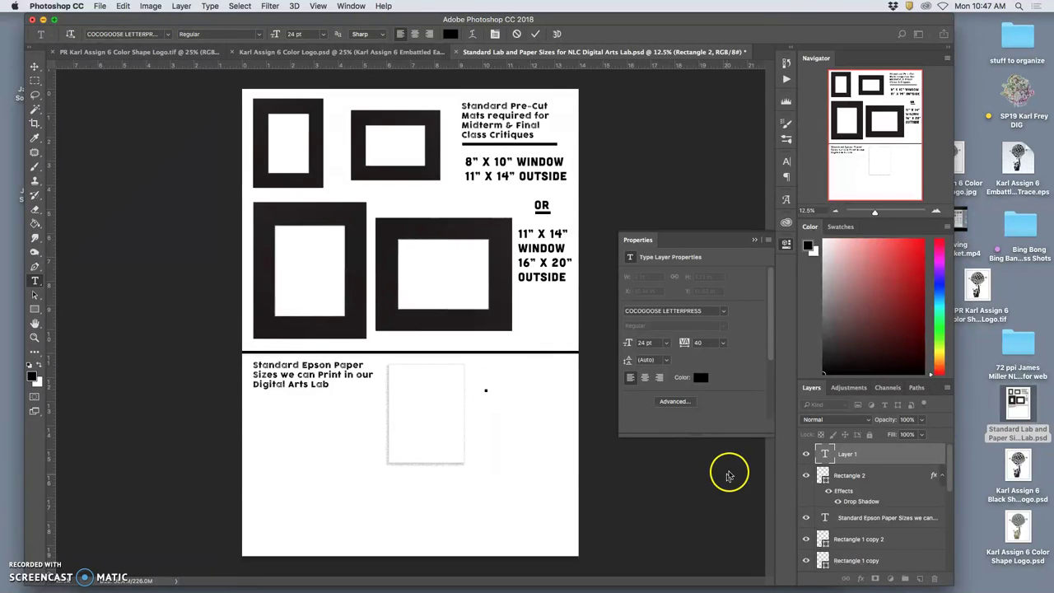
{"action": "left_click", "coordinate": [754, 241]}
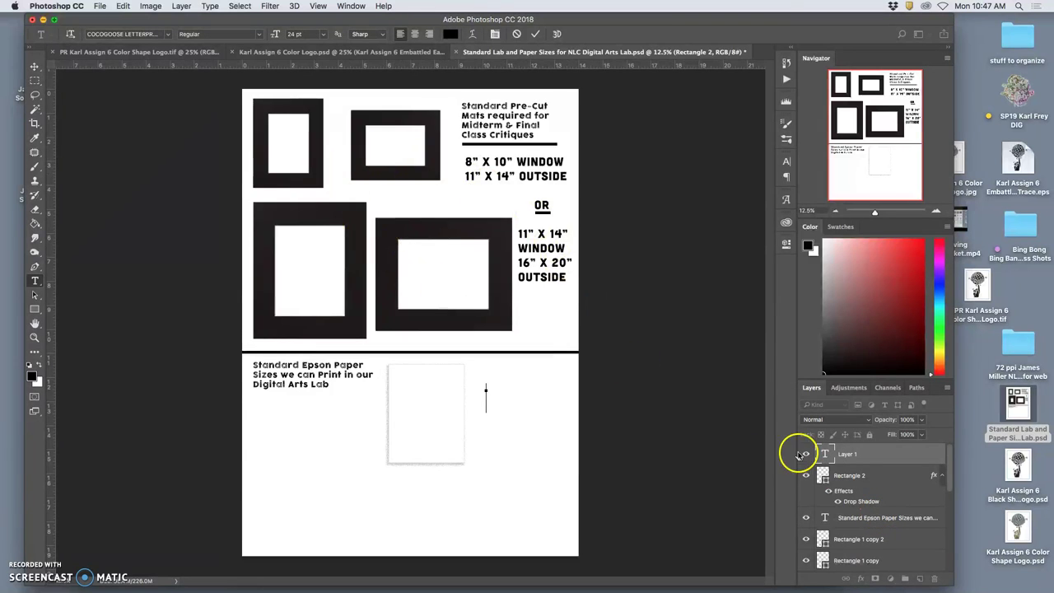
{"action": "scroll", "coordinate": [857, 502], "scroll_direction": "down", "scroll_amount": 2}
{"action": "scroll", "coordinate": [857, 504], "scroll_direction": "down", "scroll_amount": 5}
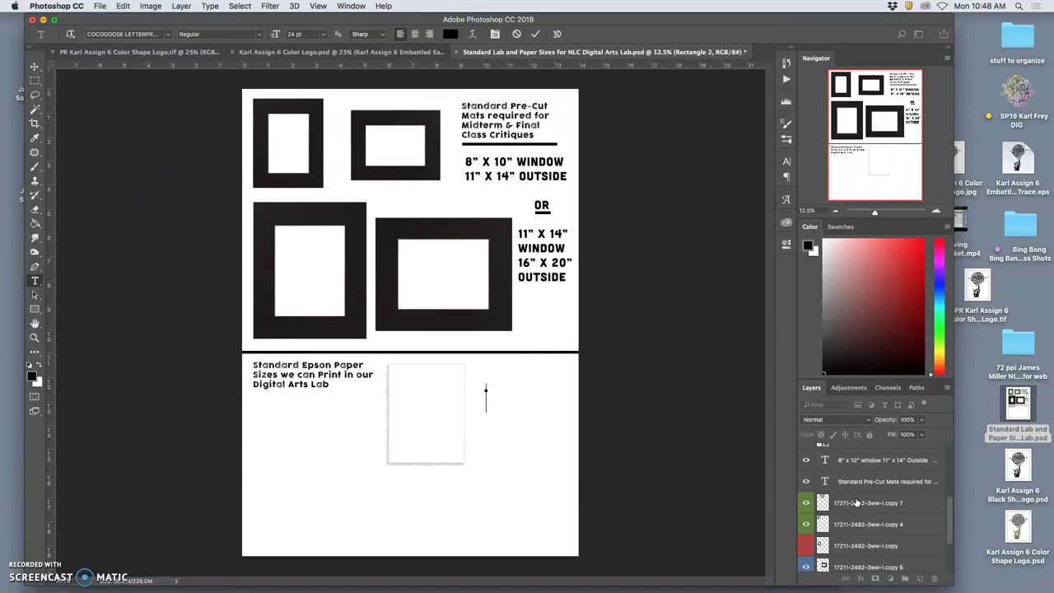
{"action": "left_click", "coordinate": [853, 464]}
- Duplicate the 8" x 10" window text layer and place the copy at the top of the stack
{"action": "key", "text": "super+j"}
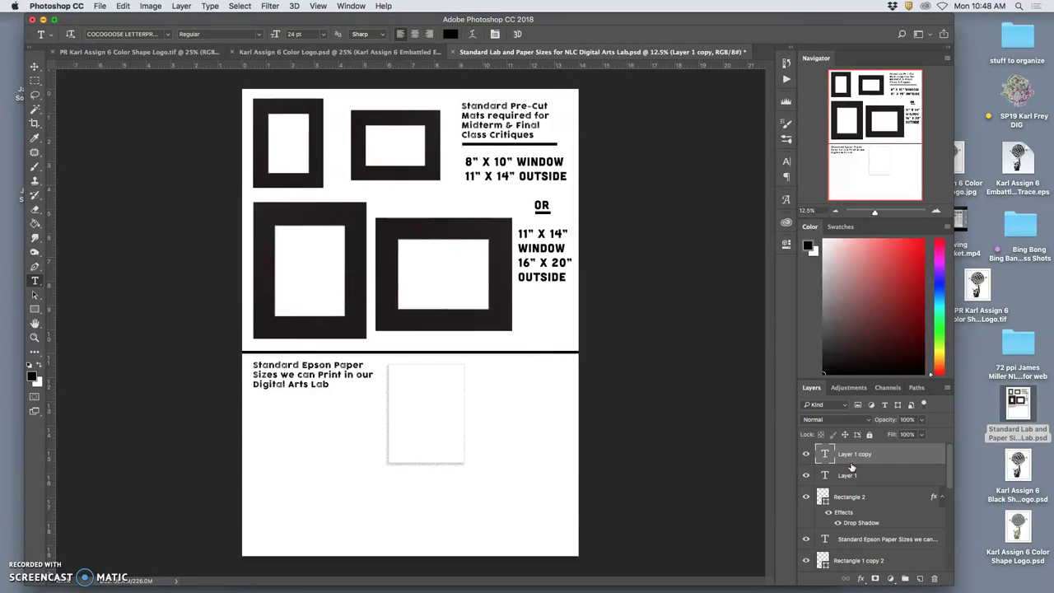
{"action": "mouse_move", "coordinate": [853, 468]}
{"action": "left_mouse_down"}
{"action": "mouse_move", "coordinate": [872, 489]}
{"action": "mouse_move", "coordinate": [855, 480]}
{"action": "left_mouse_up"}
{"action": "left_click_drag", "start_coordinate": [563, 346], "coordinate": [565, 349]}
{"action": "left_click", "coordinate": [731, 436]}
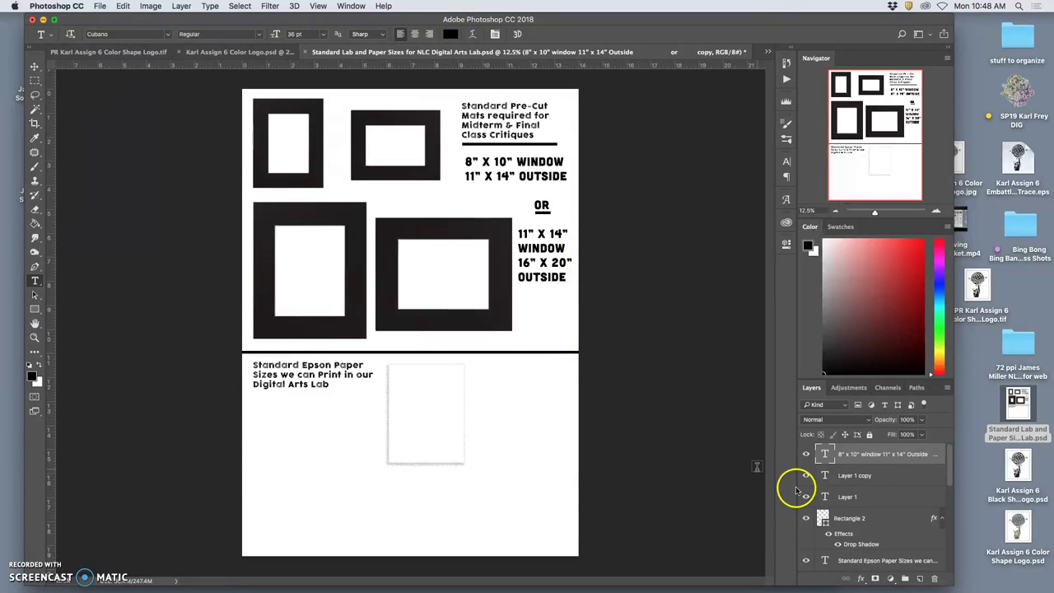
- Nudge the mat-size text and move the white paper rectangle up onto the mats
{"action": "left_click", "coordinate": [34, 65]}
{"action": "left_click_drag", "start_coordinate": [451, 401], "coordinate": [461, 409]}
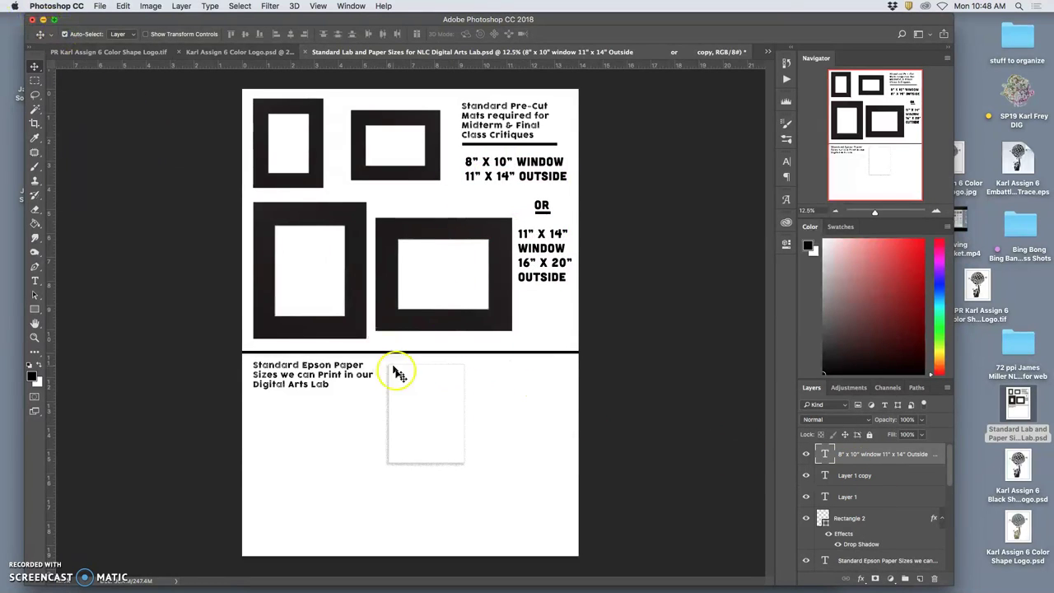
{"action": "left_click_drag", "start_coordinate": [405, 381], "coordinate": [285, 134]}
- Scale the paper rectangle to about 66%, fit it in the top-left mat window, and send it backward
{"action": "key", "text": "ctrl+t"}
{"action": "left_click_drag", "start_coordinate": [335, 206], "coordinate": [304, 175]}
{"action": "left_click_drag", "start_coordinate": [307, 160], "coordinate": [323, 285]}
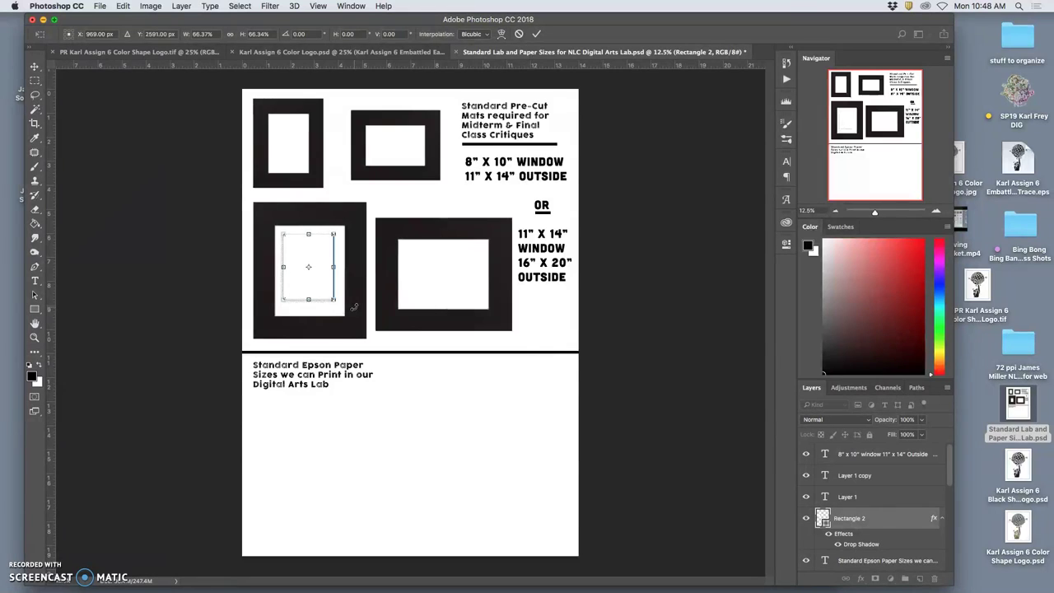
{"action": "left_click_drag", "start_coordinate": [323, 294], "coordinate": [304, 170]}
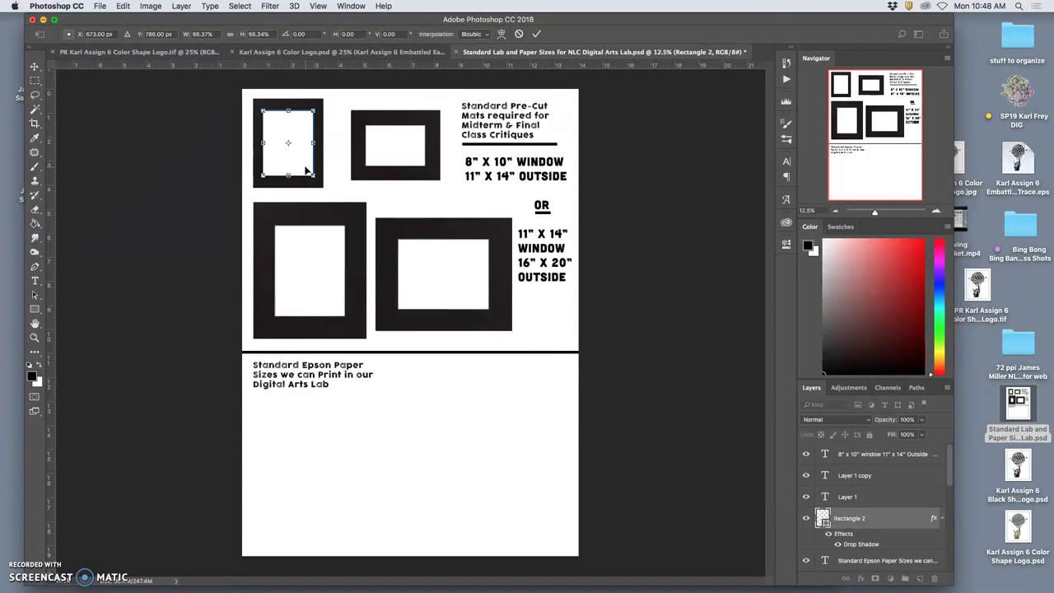
{"action": "key", "text": "Return"}
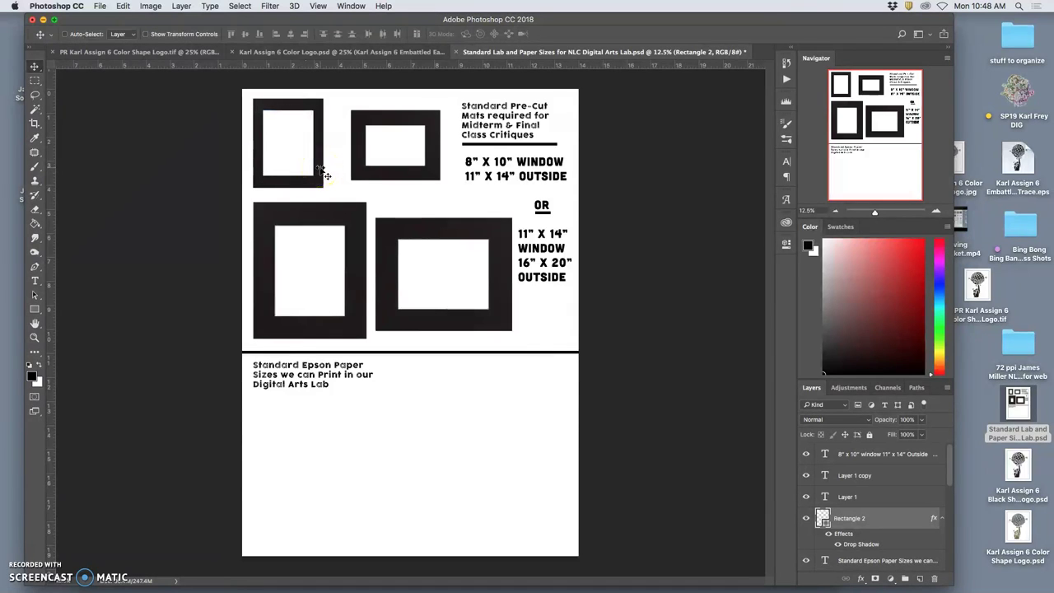
{"action": "key", "text": "super+bracketleft"}
{"action": "key", "text": "super+bracketleft"}
{"action": "left_click", "coordinate": [326, 173]}
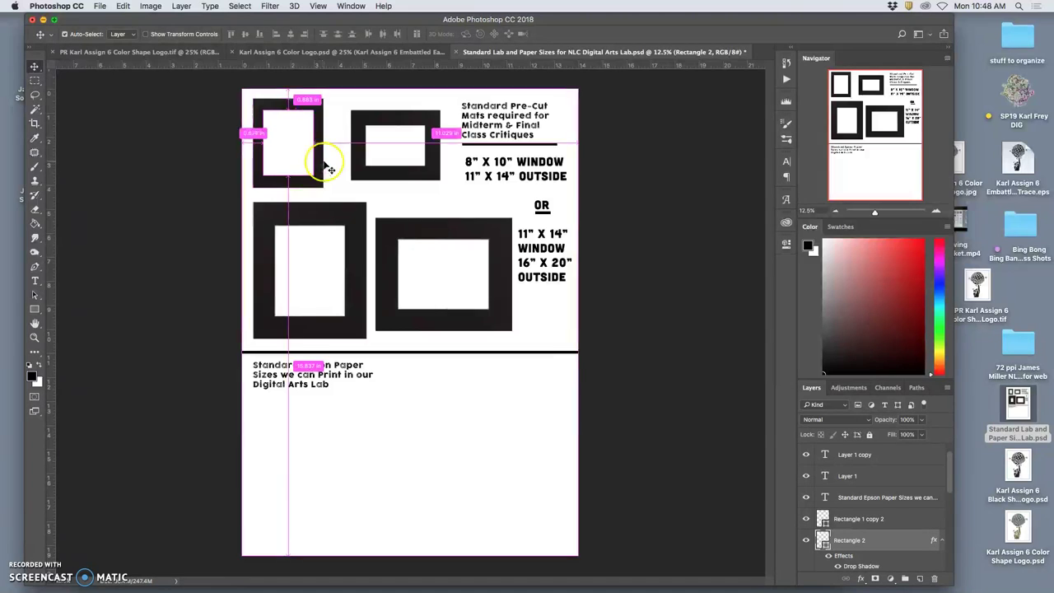
- Zoom in on the top-left mat, centre the paper rectangle in its window, and send it further back
{"action": "left_click_drag", "start_coordinate": [330, 169], "coordinate": [269, 164]}
{"action": "scroll", "coordinate": [282, 160], "scroll_direction": "up", "scroll_amount": 3}
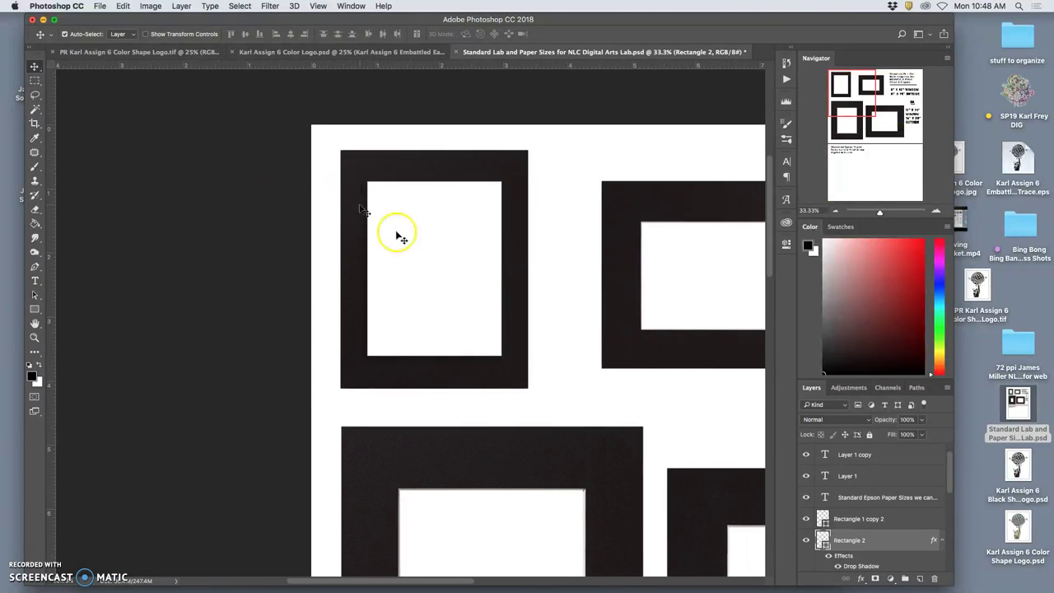
{"action": "left_click_drag", "start_coordinate": [471, 242], "coordinate": [465, 249]}
{"action": "key", "text": "super+bracketleft"}
{"action": "key", "text": "super+bracketleft"}
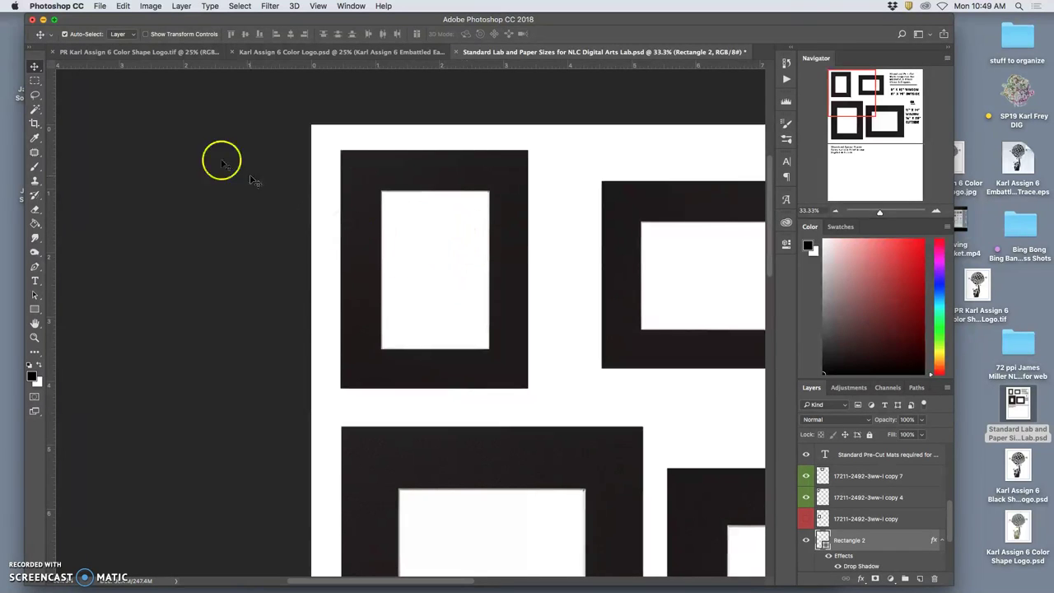
{"action": "left_click", "coordinate": [36, 83]}
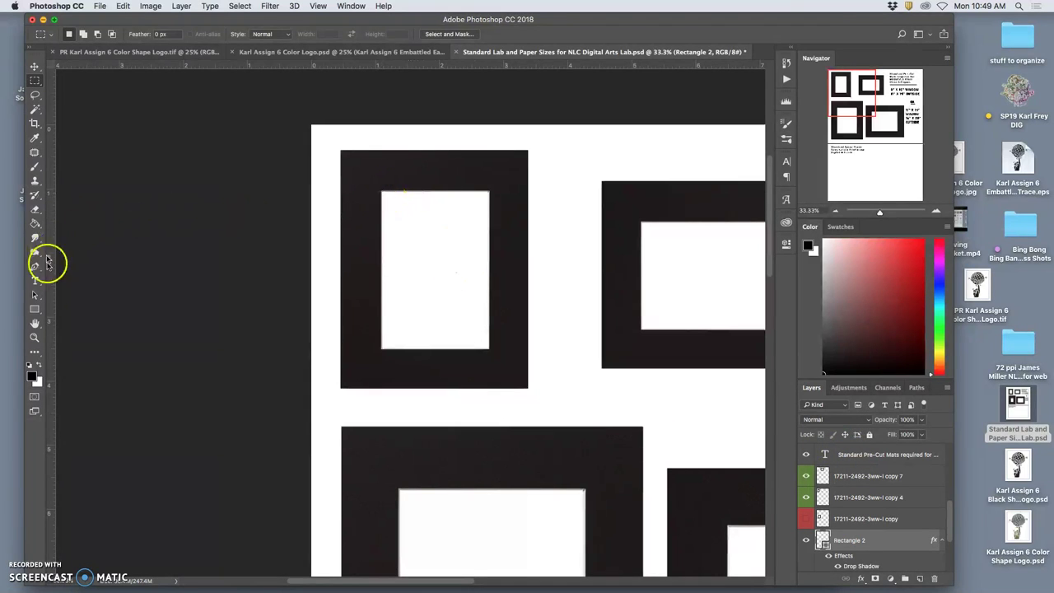
{"action": "left_click", "coordinate": [35, 310]}
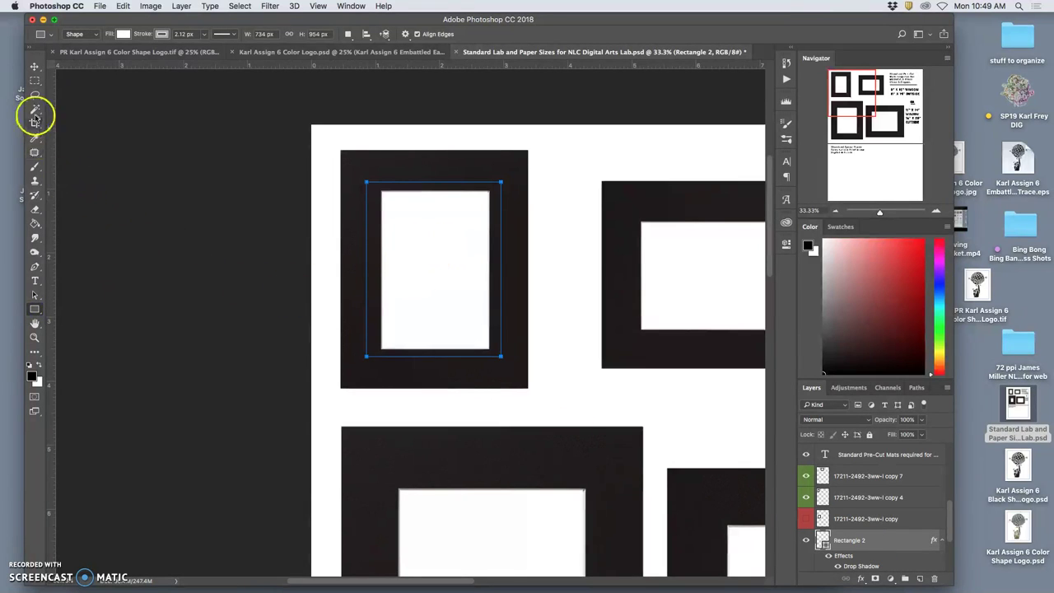
- Marquee-select the top-left mat's opening and add a new empty layer
{"action": "left_click", "coordinate": [34, 82]}
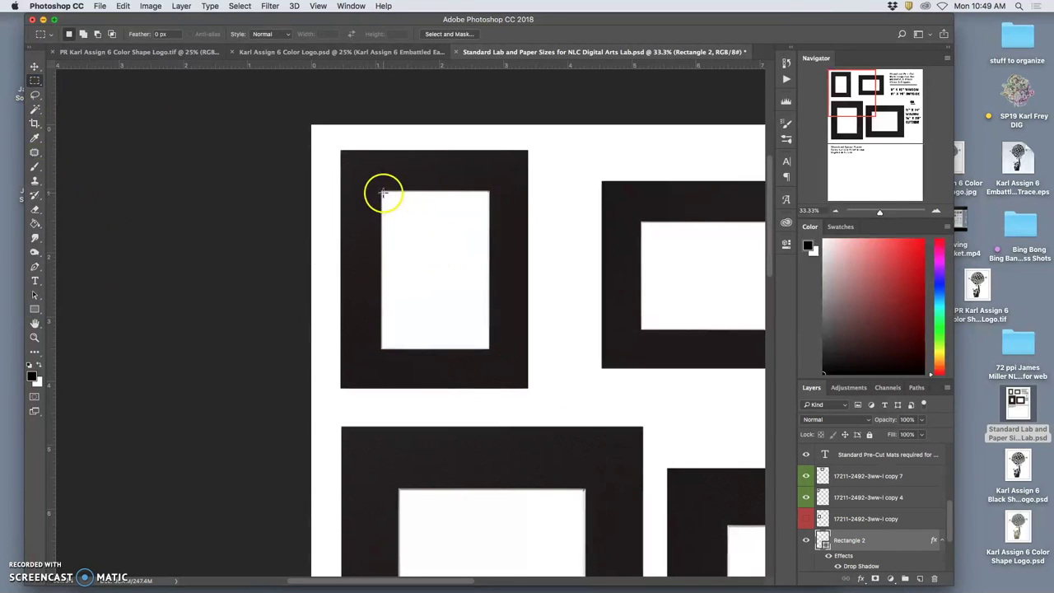
{"action": "left_click_drag", "start_coordinate": [383, 193], "coordinate": [488, 347]}
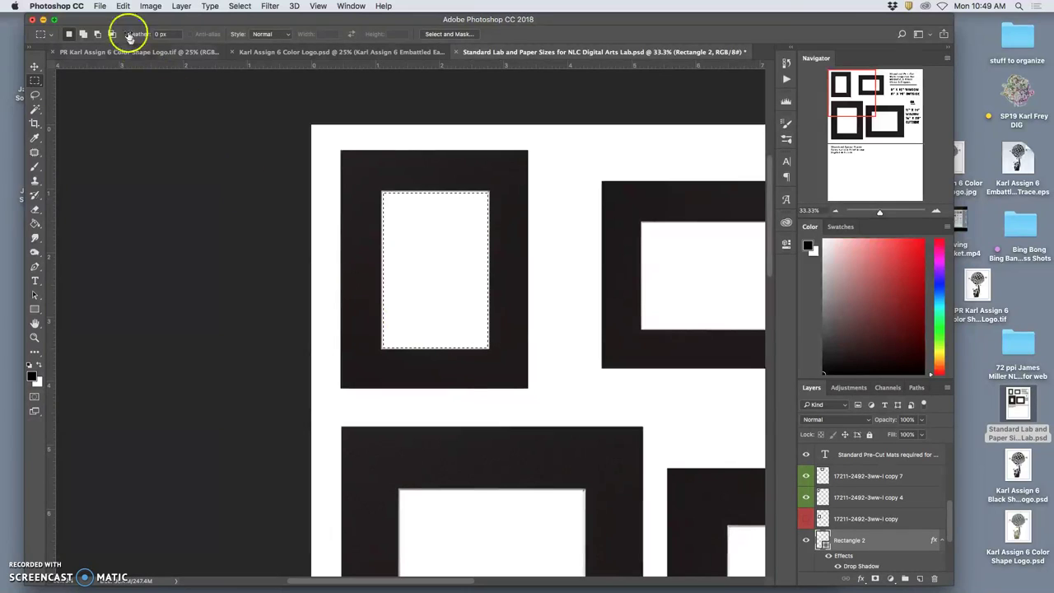
{"action": "left_click", "coordinate": [122, 6]}
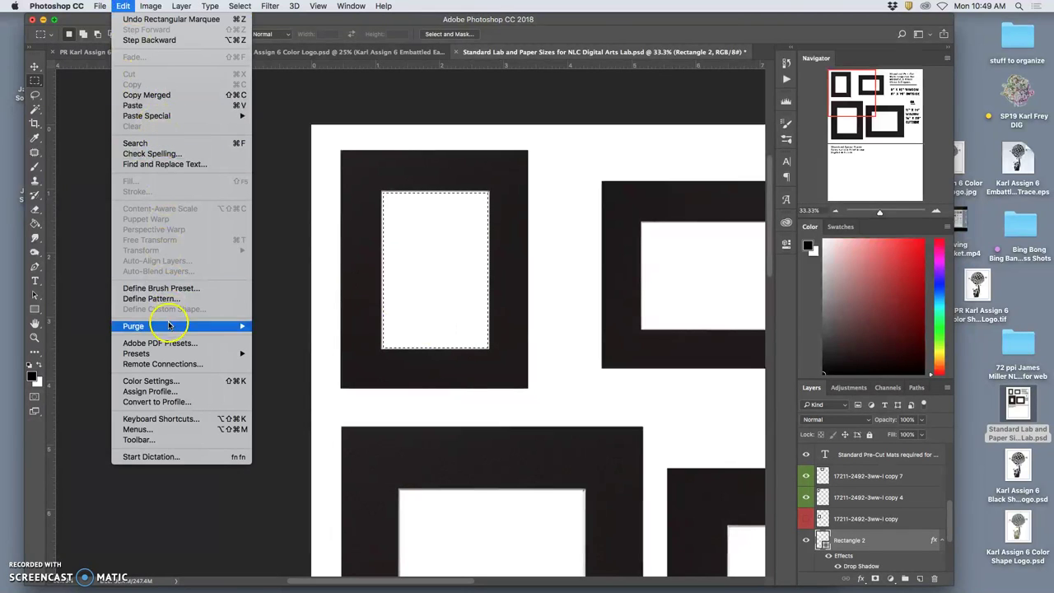
{"action": "mouse_move", "coordinate": [177, 325]}
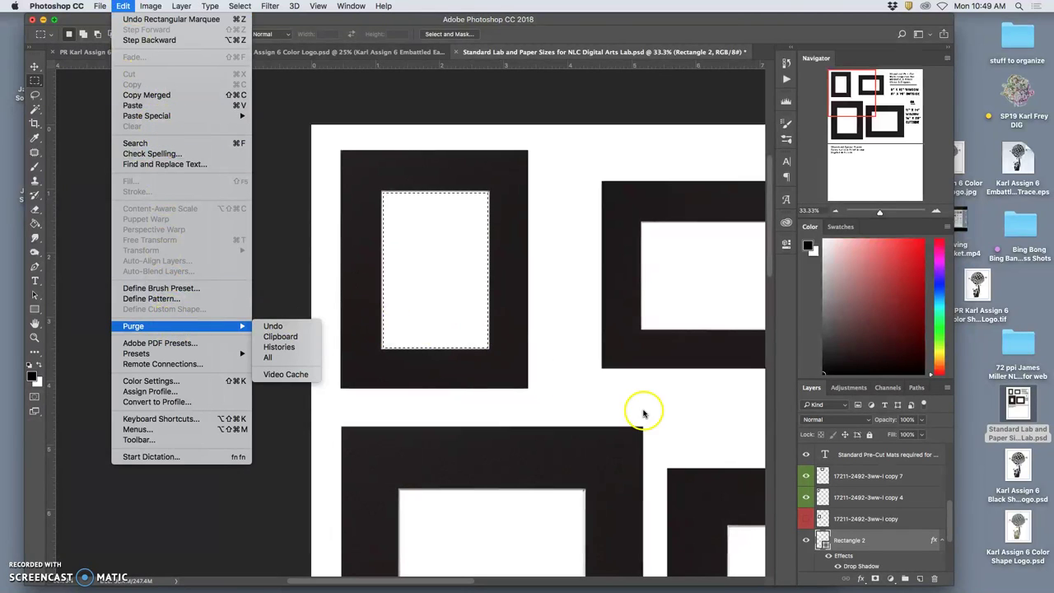
{"action": "left_click", "coordinate": [425, 293]}
{"action": "left_click", "coordinate": [921, 579]}
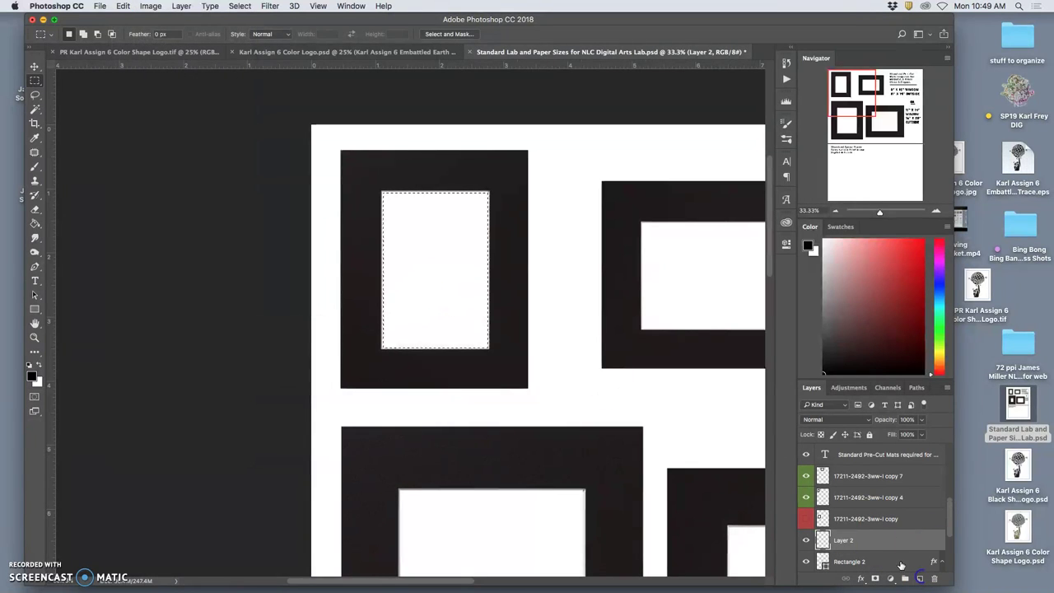
- Fill the selection with 50% Gray via Edit > Fill
{"action": "left_click", "coordinate": [122, 7]}
{"action": "left_click", "coordinate": [165, 183]}
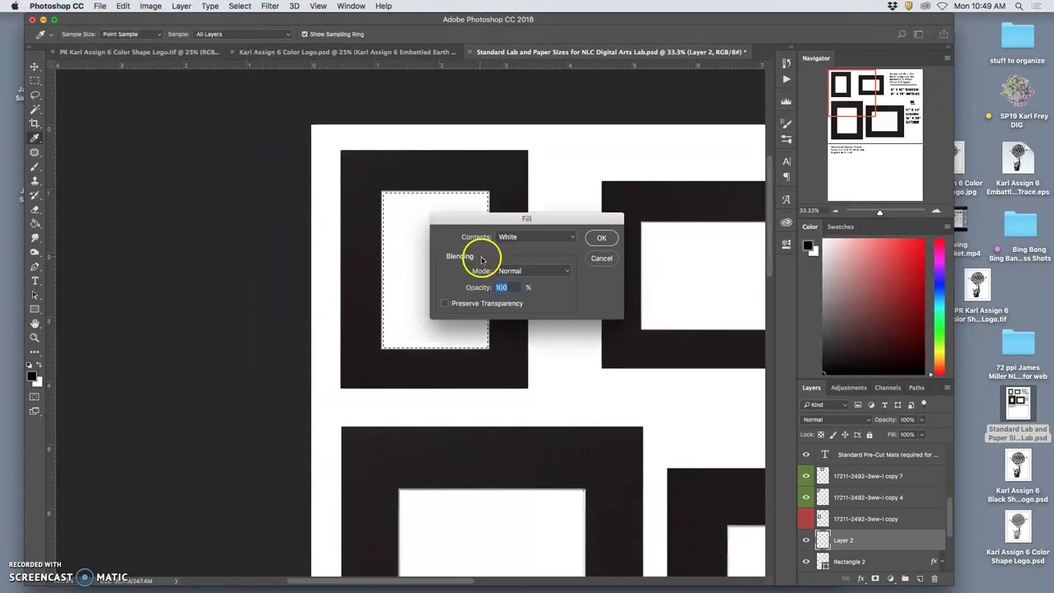
{"action": "left_click", "coordinate": [523, 238]}
{"action": "left_click", "coordinate": [532, 227]}
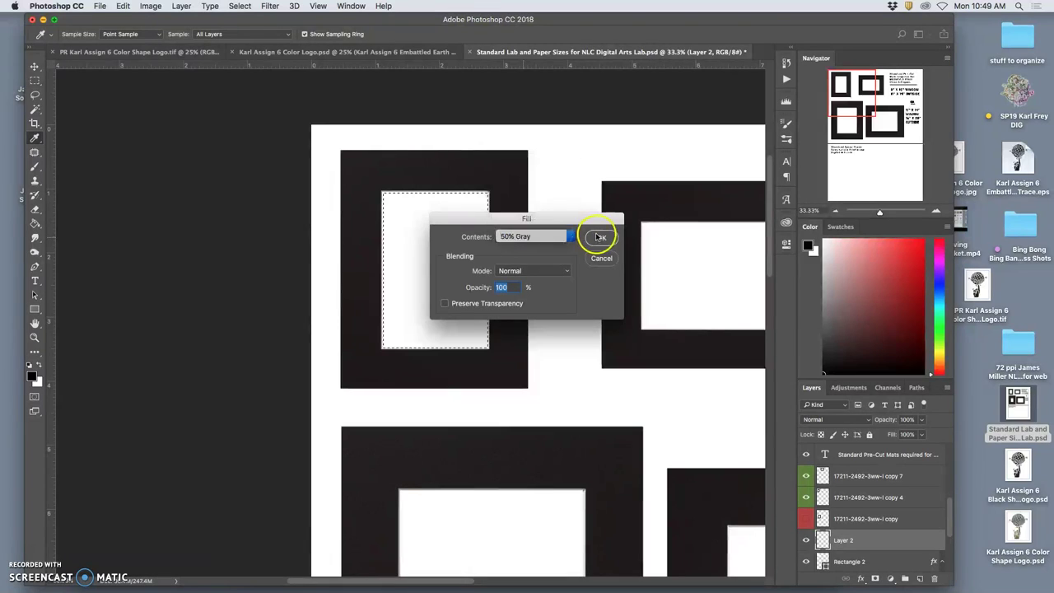
{"action": "left_click", "coordinate": [599, 238]}
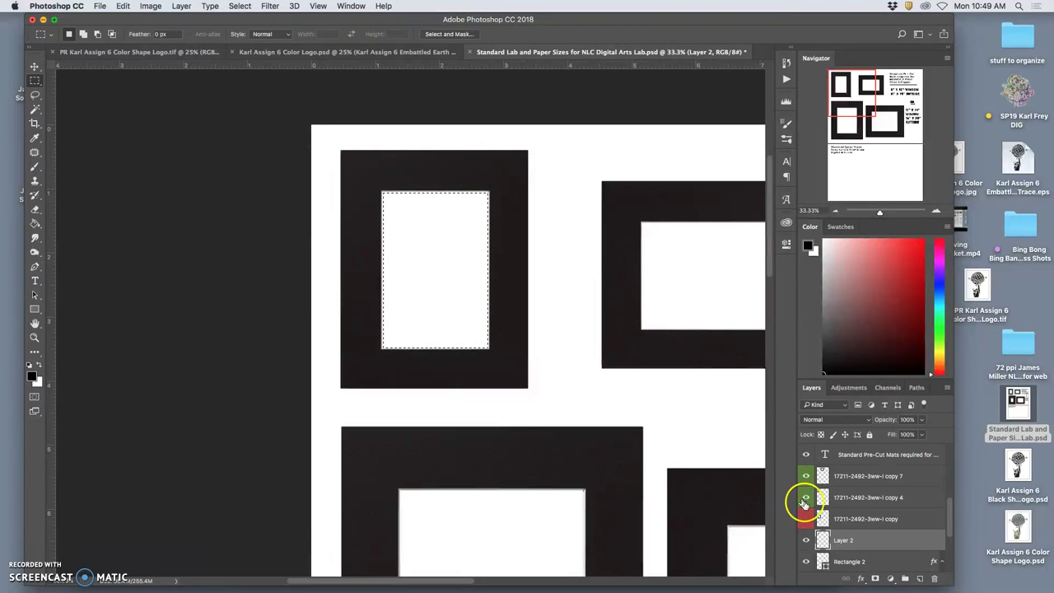
- Raise the gray fill layer above the mats with repeated Cmd+]
{"action": "left_click", "coordinate": [846, 541]}
{"action": "key", "text": "super+bracketright"}
{"action": "key", "text": "super+bracketright"}
{"action": "key", "text": "super+bracketright"}
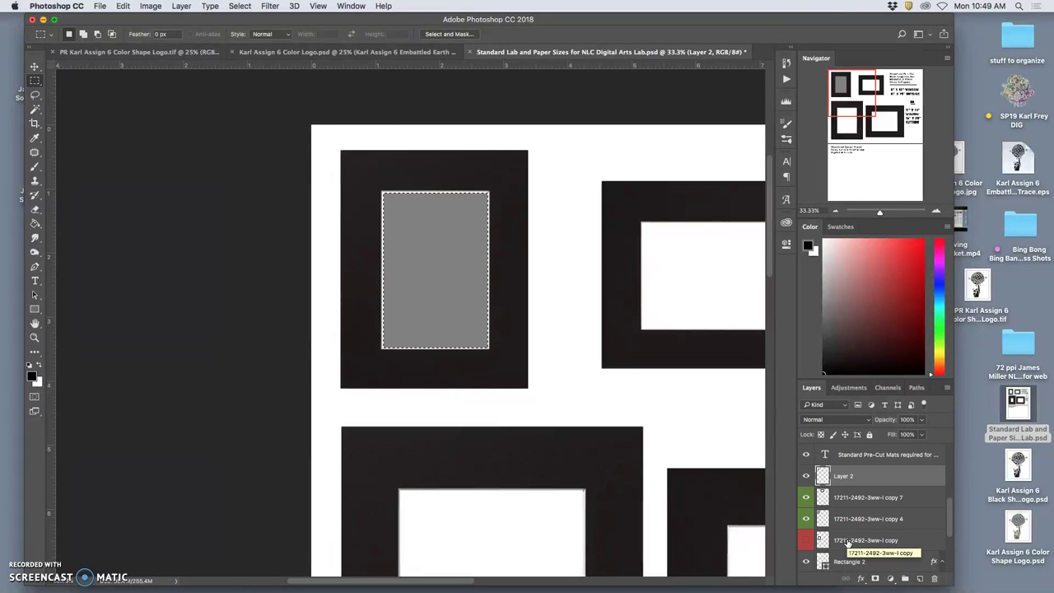
{"action": "key", "text": "super+bracketright"}
{"action": "key", "text": "super+bracketright"}
{"action": "key", "text": "super+bracketright"}
{"action": "key", "text": "super+bracketright"}
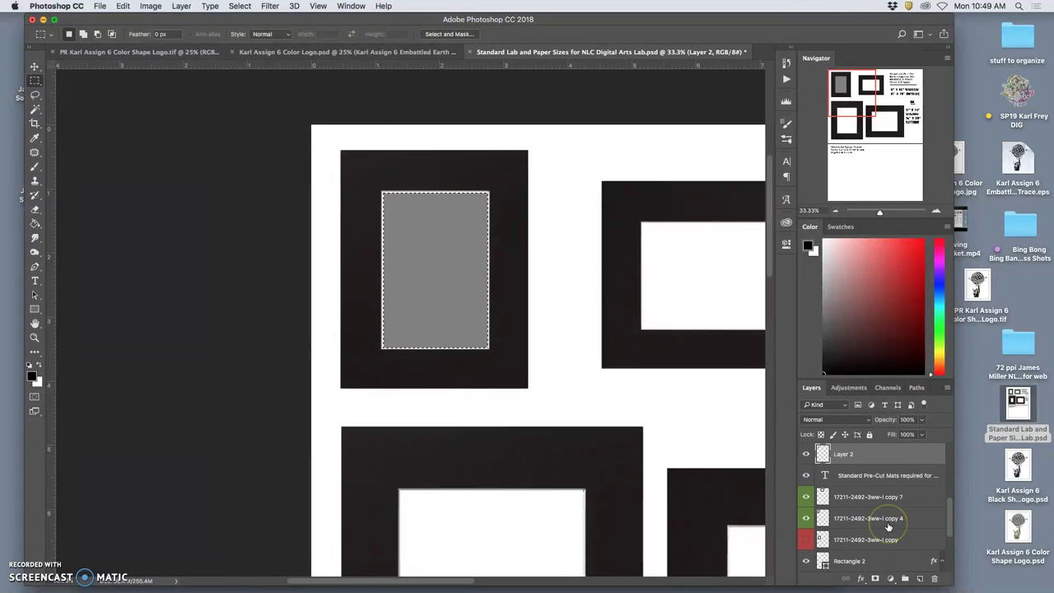
{"action": "key", "text": "super+bracketright"}
{"action": "key", "text": "super+bracketright"}
{"action": "key", "text": "super+bracketright"}
{"action": "key", "text": "super+bracketright"}
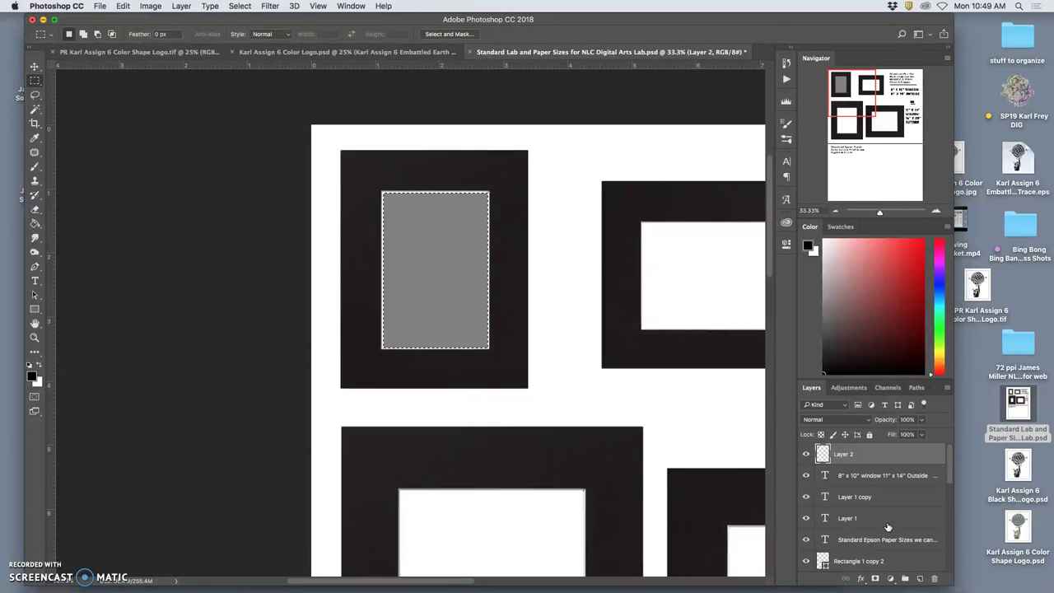
{"action": "key", "text": "super+bracketright"}
{"action": "key", "text": "super+bracketright"}
{"action": "key", "text": "super+bracketright"}
{"action": "key", "text": "super+bracketright"}
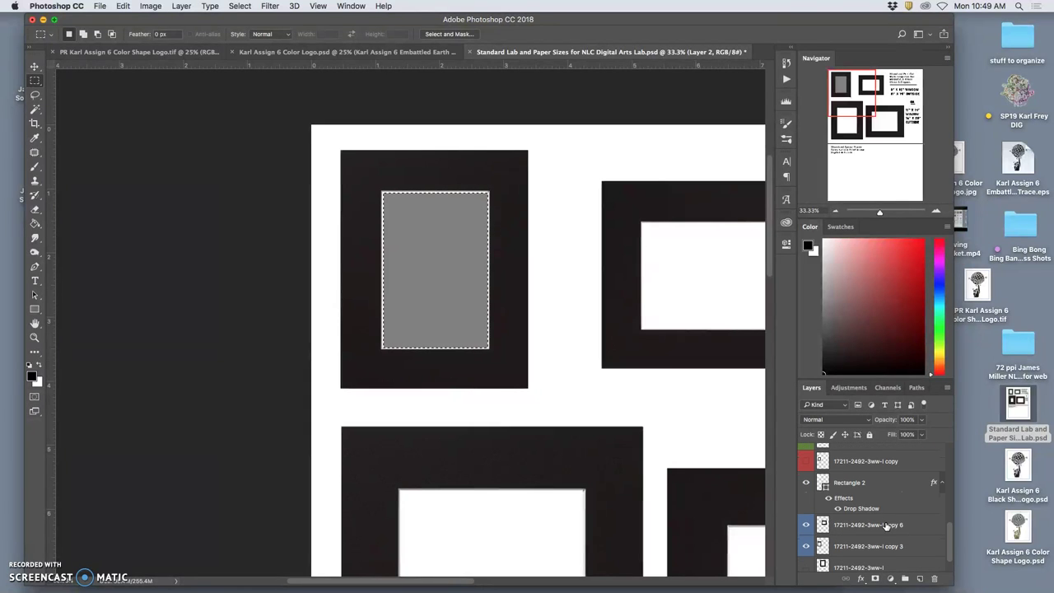
{"action": "key", "text": "super+bracketright"}
{"action": "key", "text": "super+bracketright"}
{"action": "key", "text": "super+bracketright"}
{"action": "key", "text": "super+bracketright"}
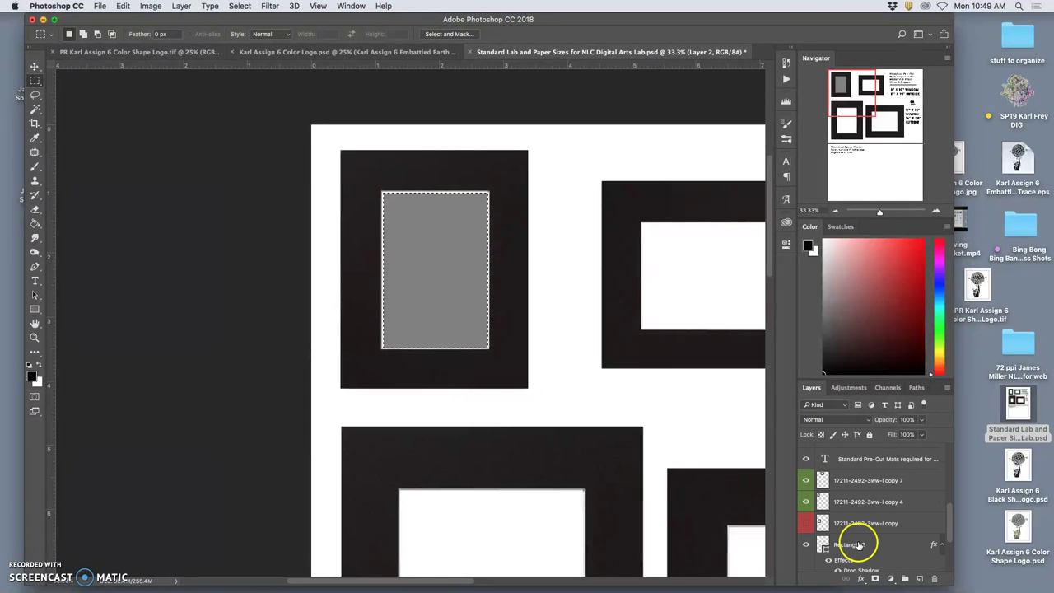
- Rename the white paper rectangle's layer to '8.5 x 11 paper'
{"action": "left_click", "coordinate": [859, 542]}
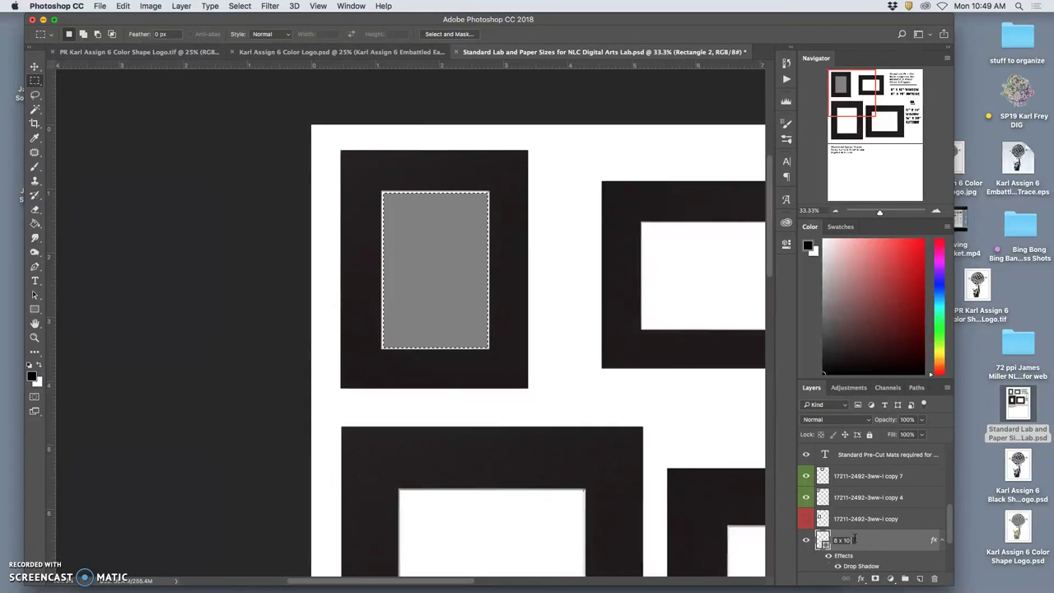
{"action": "left_click", "coordinate": [901, 546]}
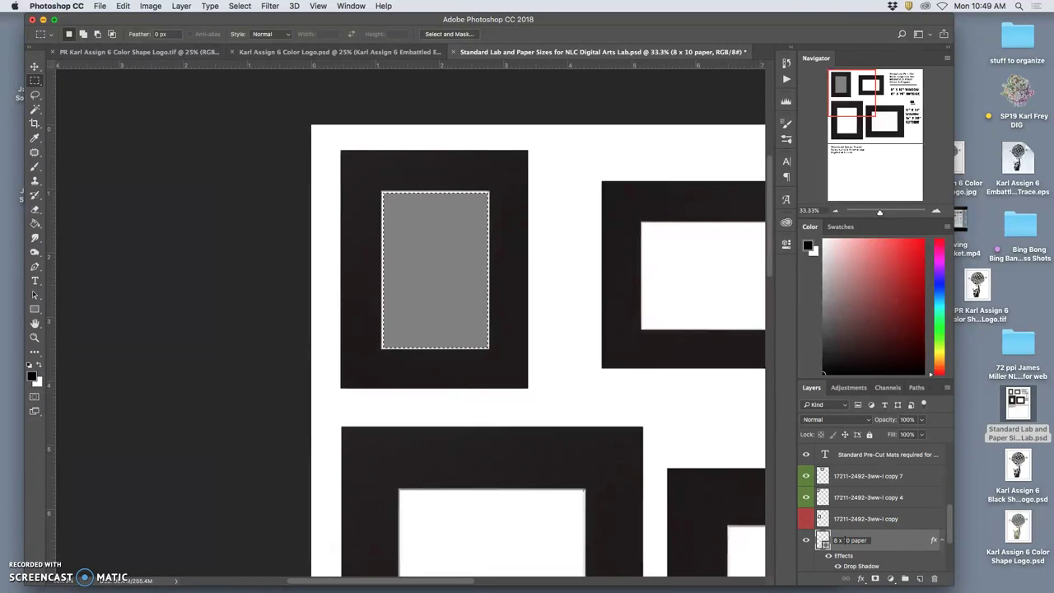
{"action": "double_click", "coordinate": [853, 540]}
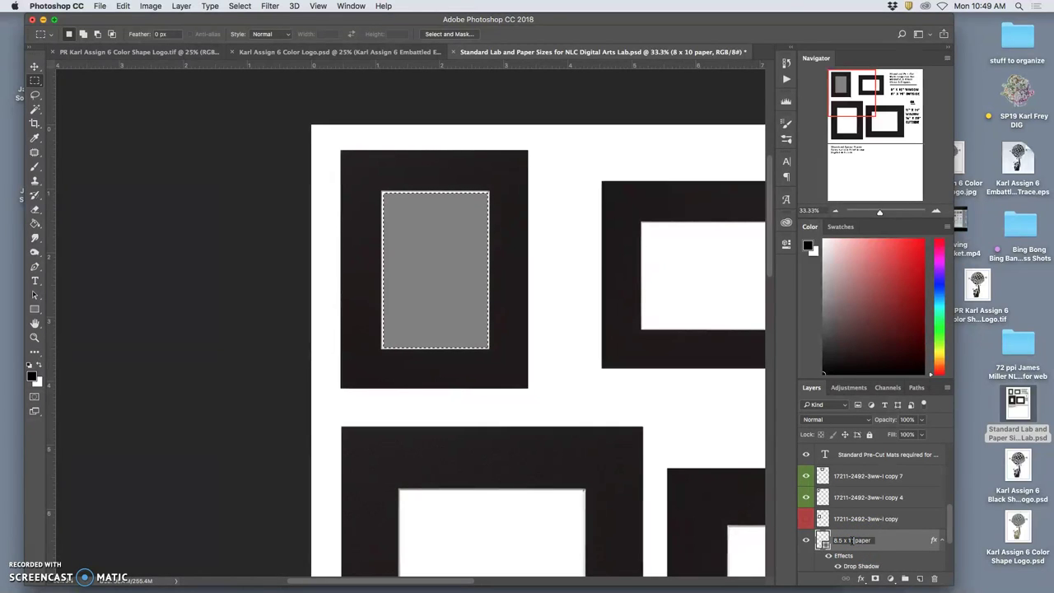
{"action": "type", "text": "1"}
{"action": "left_click", "coordinate": [890, 545]}
{"action": "left_click", "coordinate": [882, 545]}
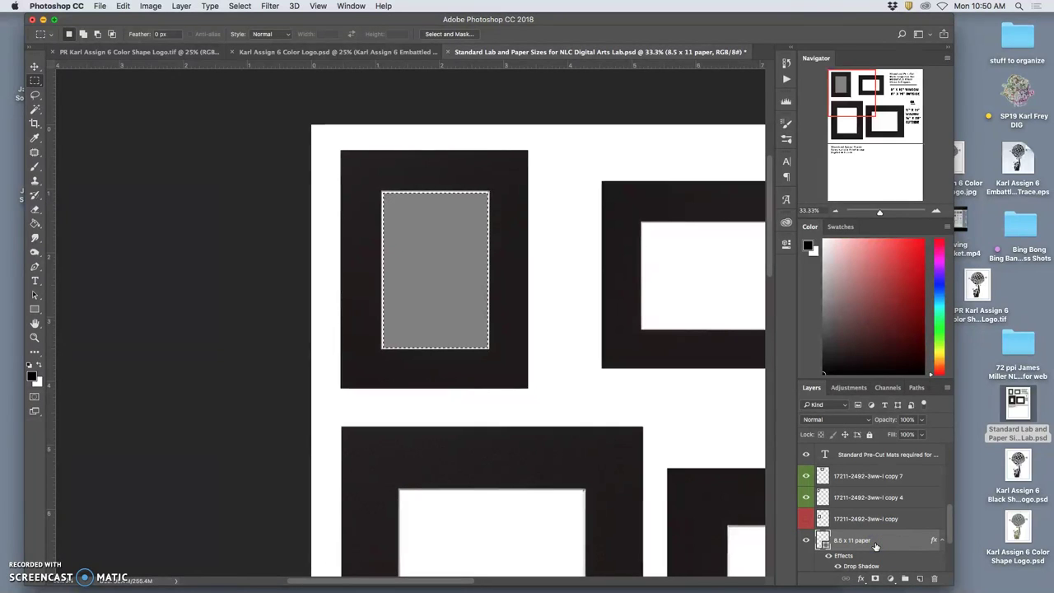
{"action": "scroll", "coordinate": [876, 547], "scroll_direction": "down", "scroll_amount": 4}
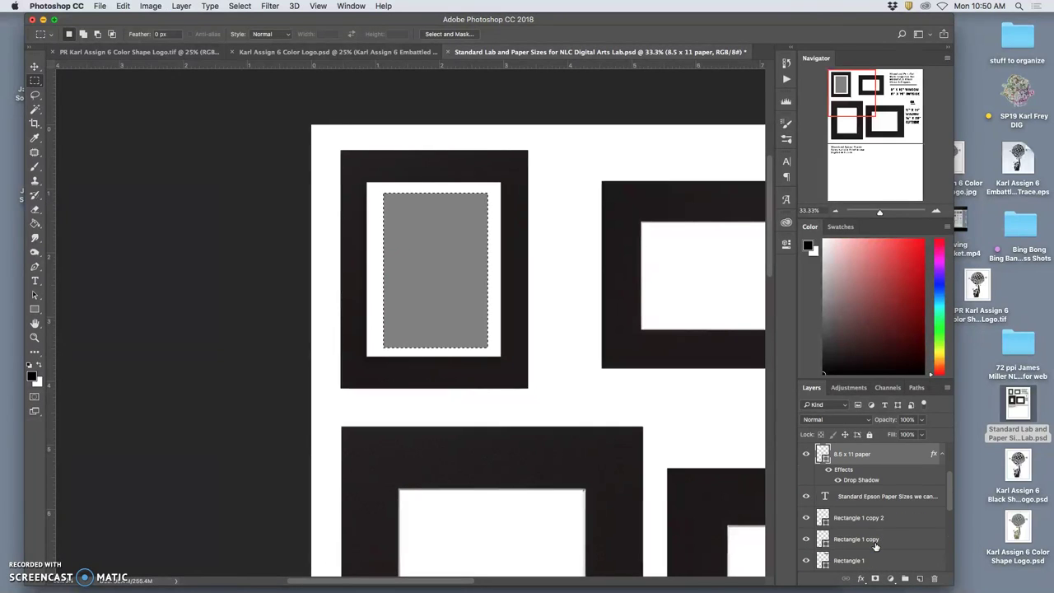
{"action": "key", "text": "super+shift+j"}
{"action": "key", "text": "super+bracketleft"}
{"action": "key", "text": "super+bracketleft"}
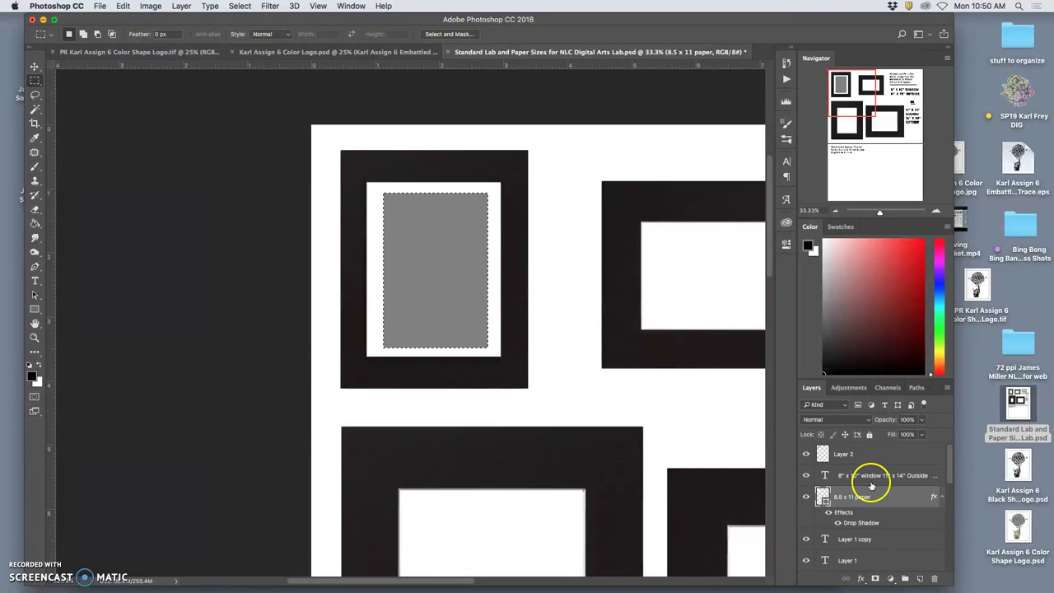
{"action": "left_click_drag", "start_coordinate": [872, 486], "coordinate": [859, 464]}
{"action": "left_click", "coordinate": [857, 461]}
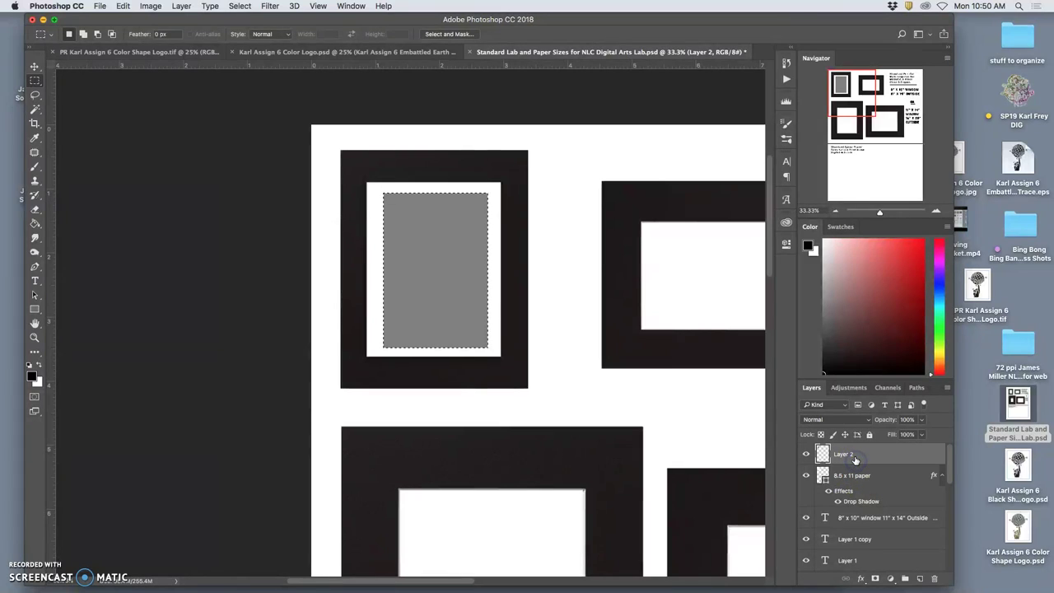
{"action": "left_click", "coordinate": [922, 419]}
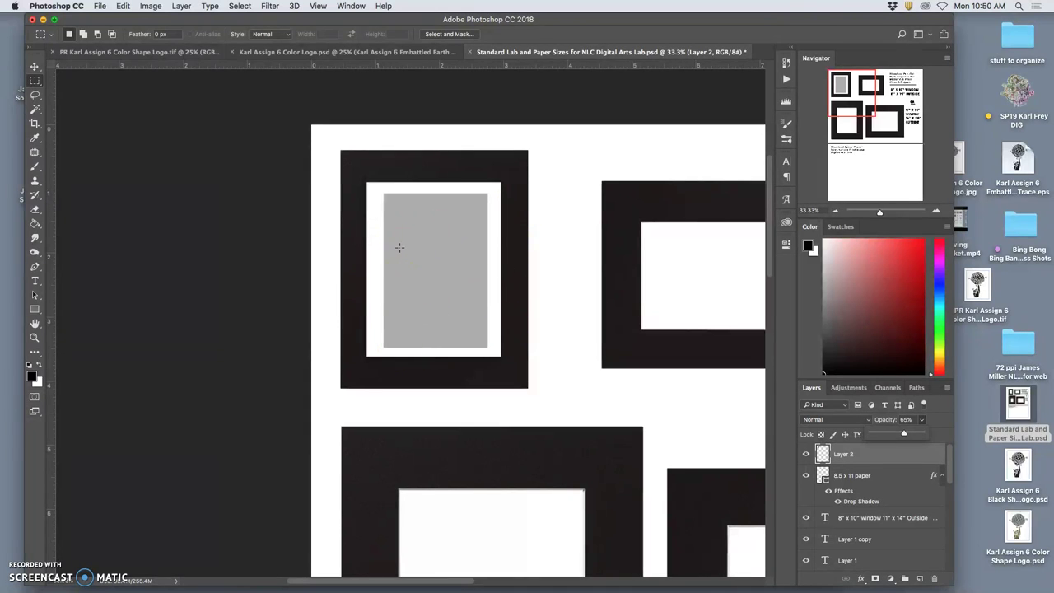
{"action": "scroll", "coordinate": [501, 256], "scroll_direction": "right", "scroll_amount": 10}
{"action": "scroll", "coordinate": [502, 256], "scroll_direction": "down", "scroll_amount": 2}
{"action": "scroll", "coordinate": [501, 257], "scroll_direction": "down", "scroll_amount": 2}
{"action": "scroll", "coordinate": [504, 254], "scroll_direction": "left", "scroll_amount": 10}
{"action": "scroll", "coordinate": [511, 250], "scroll_direction": "right", "scroll_amount": 10}
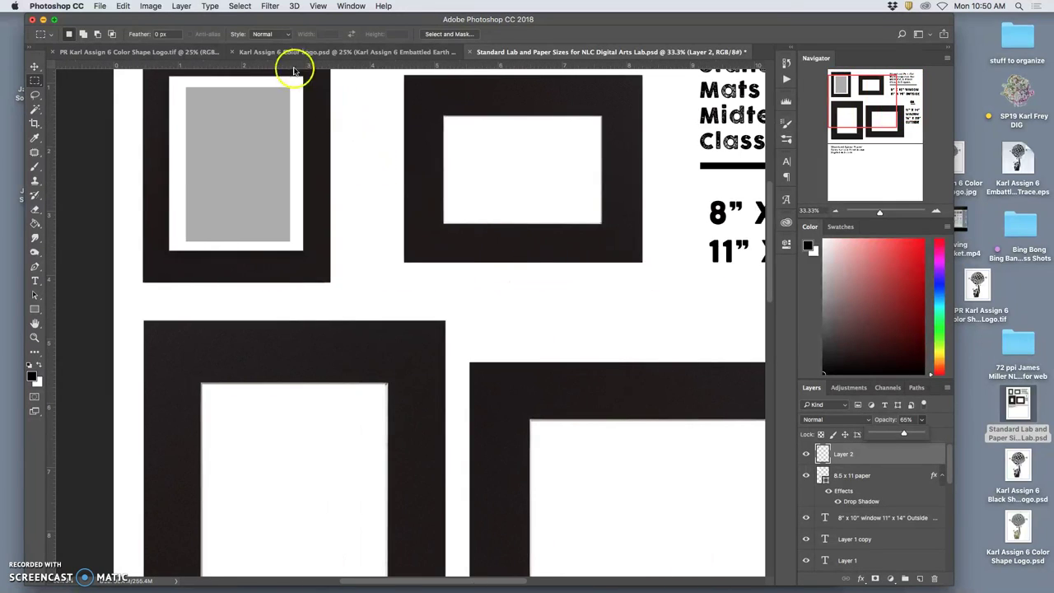
{"action": "scroll", "coordinate": [527, 289], "scroll_direction": "right", "scroll_amount": 9}
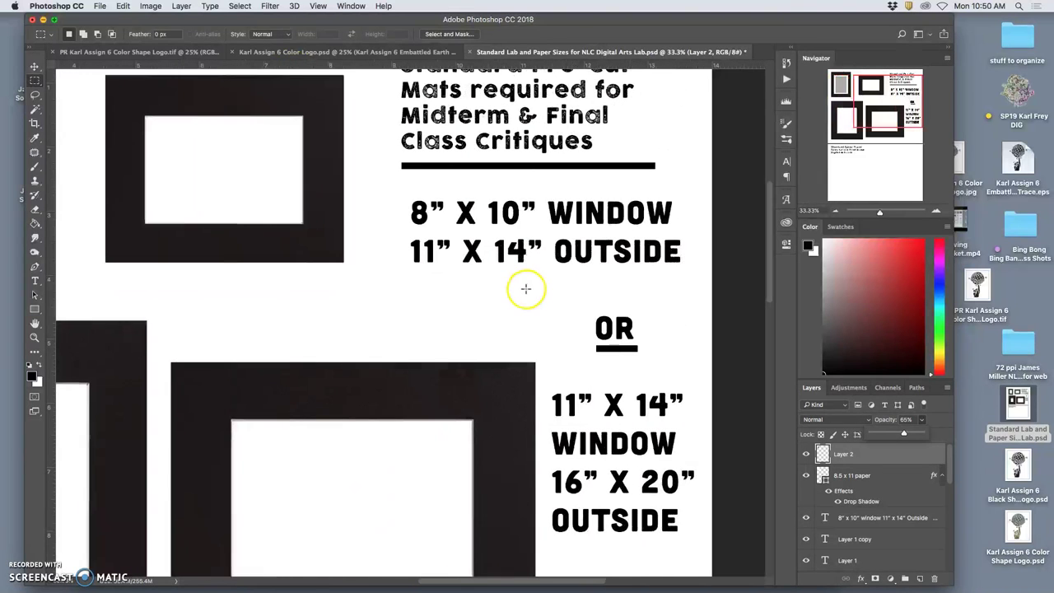
{"action": "scroll", "coordinate": [534, 221], "scroll_direction": "left", "scroll_amount": 5}
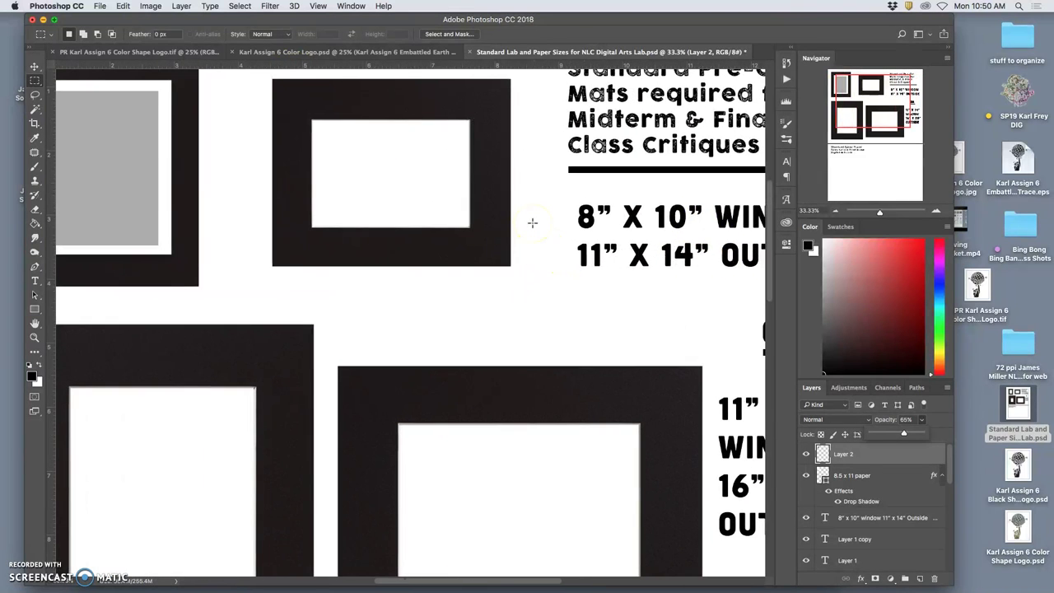
- Move the grey fill and 8.5 x 11 paper layers to the Epson section; label the top-left mat 7.5" x 9.5"
{"action": "key", "text": "super+minus"}
{"action": "key", "text": "super+minus"}
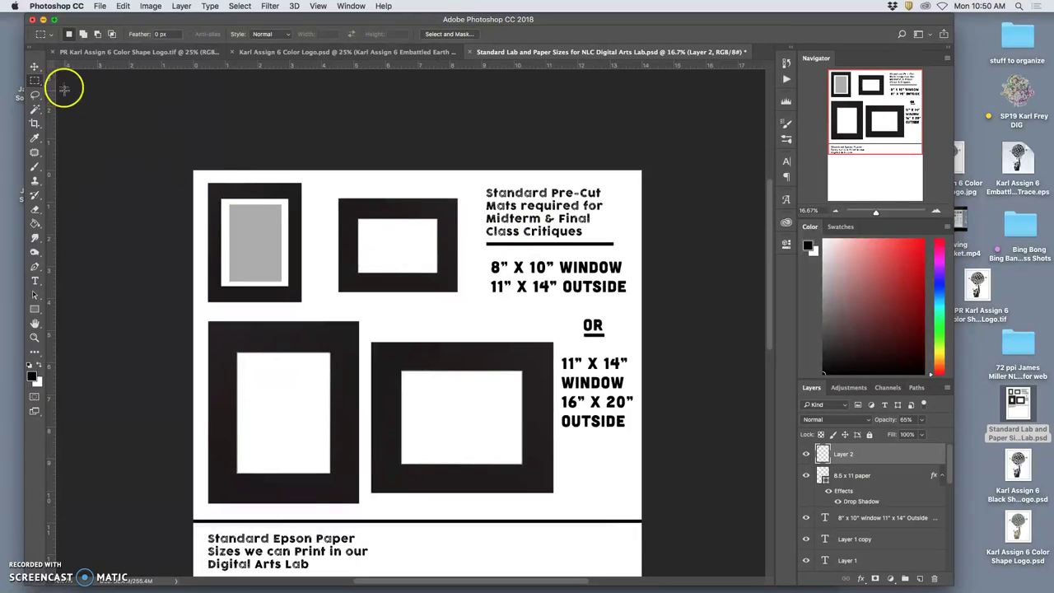
{"action": "left_click", "coordinate": [34, 67]}
{"action": "left_click", "coordinate": [883, 478], "text": "shift"}
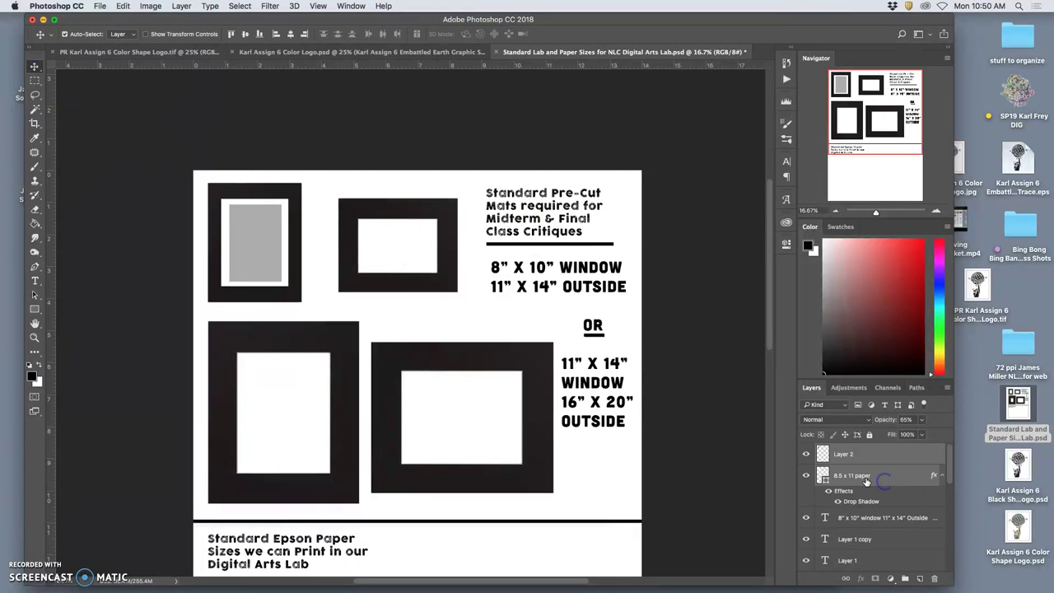
{"action": "scroll", "coordinate": [436, 346], "scroll_direction": "down", "scroll_amount": 3}
{"action": "left_click_drag", "start_coordinate": [281, 231], "coordinate": [461, 555]}
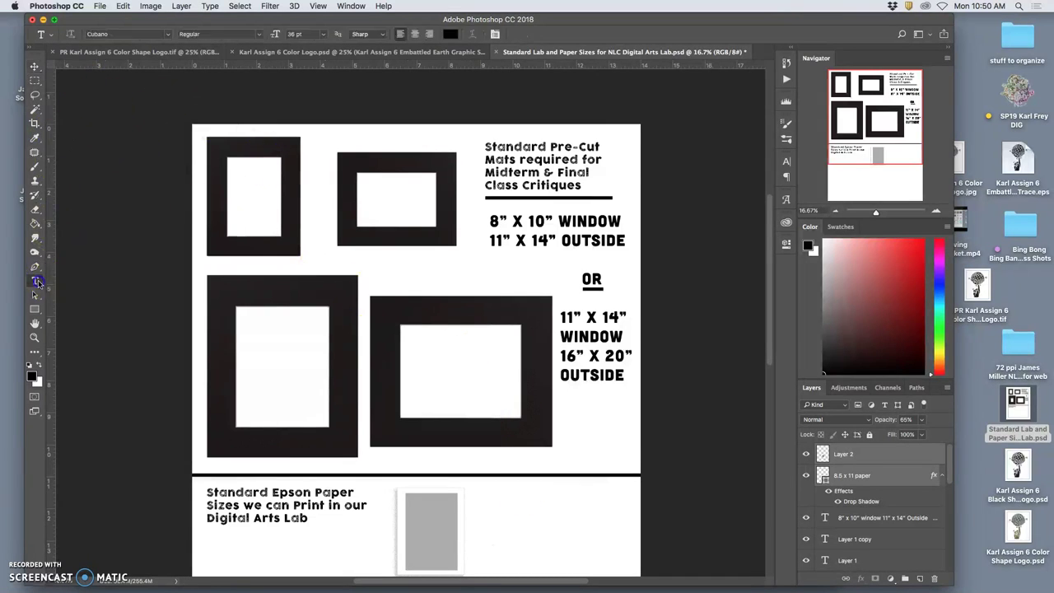
{"action": "left_click", "coordinate": [246, 174]}
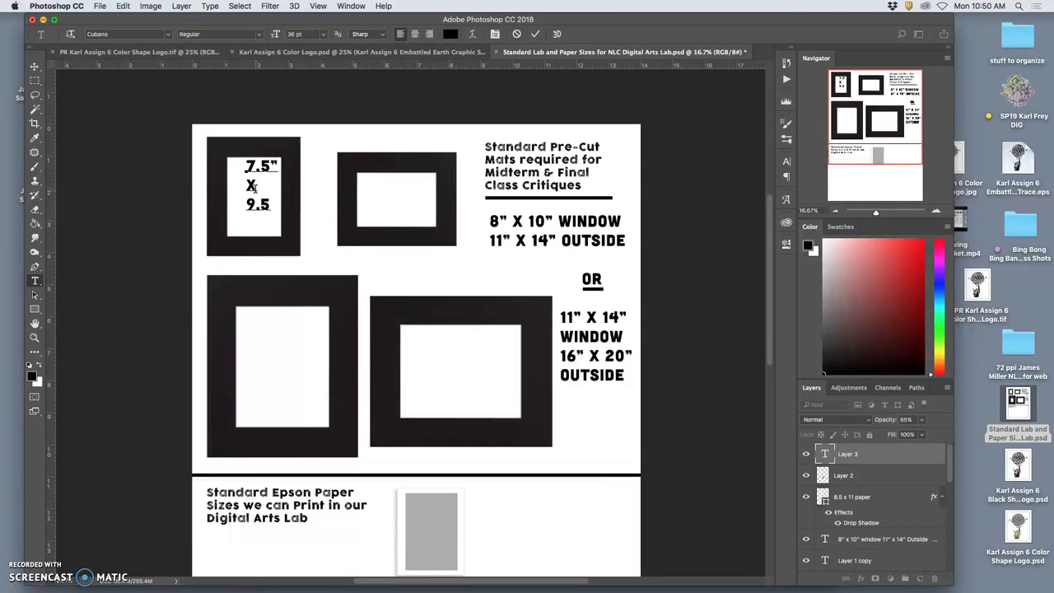
{"action": "type", "text": "\""}
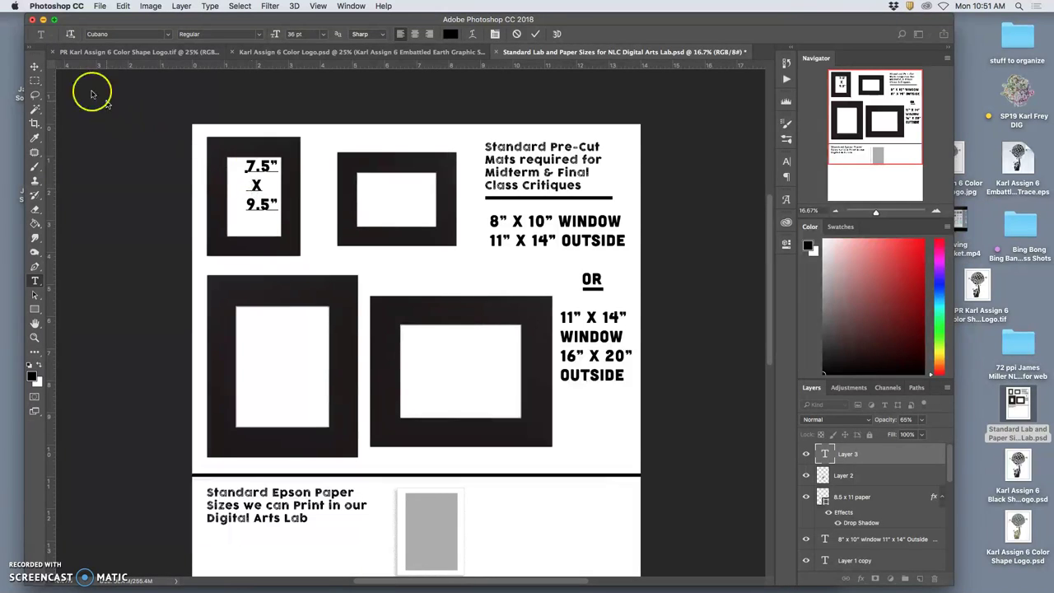
- Commit the 7.5" x 9.5" label, turn off Auto-Select, and reposition it in the mat window
{"action": "left_click", "coordinate": [35, 65]}
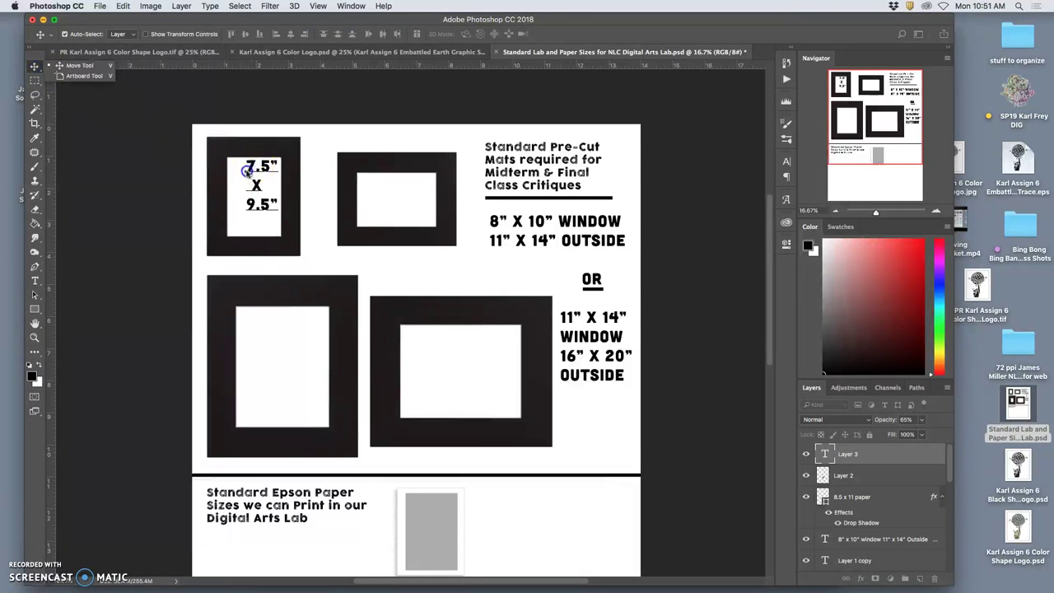
{"action": "left_click", "coordinate": [247, 171]}
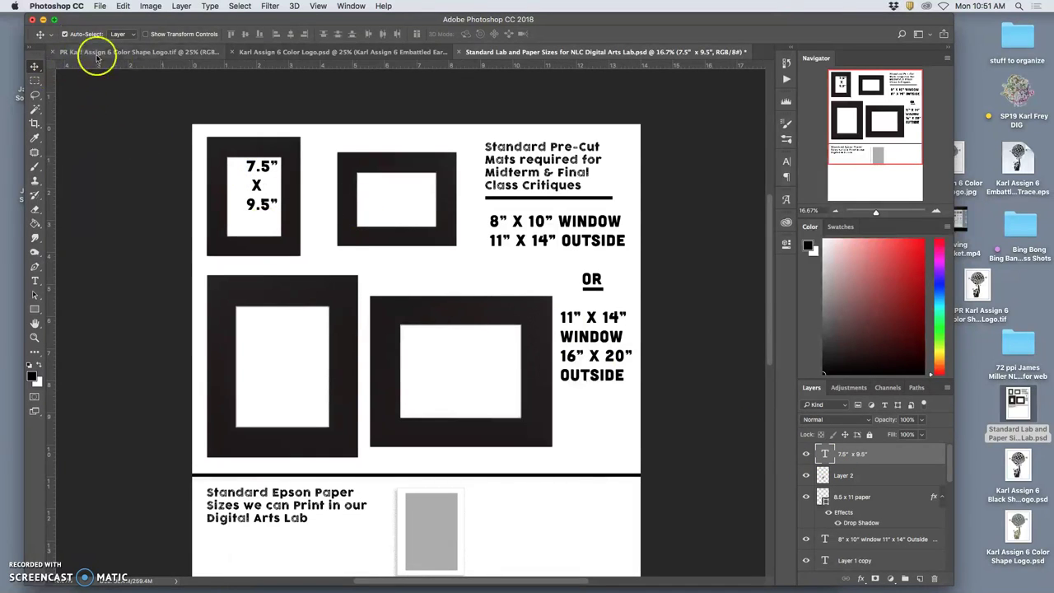
{"action": "left_click", "coordinate": [65, 34]}
{"action": "left_click_drag", "start_coordinate": [256, 168], "coordinate": [246, 172]}
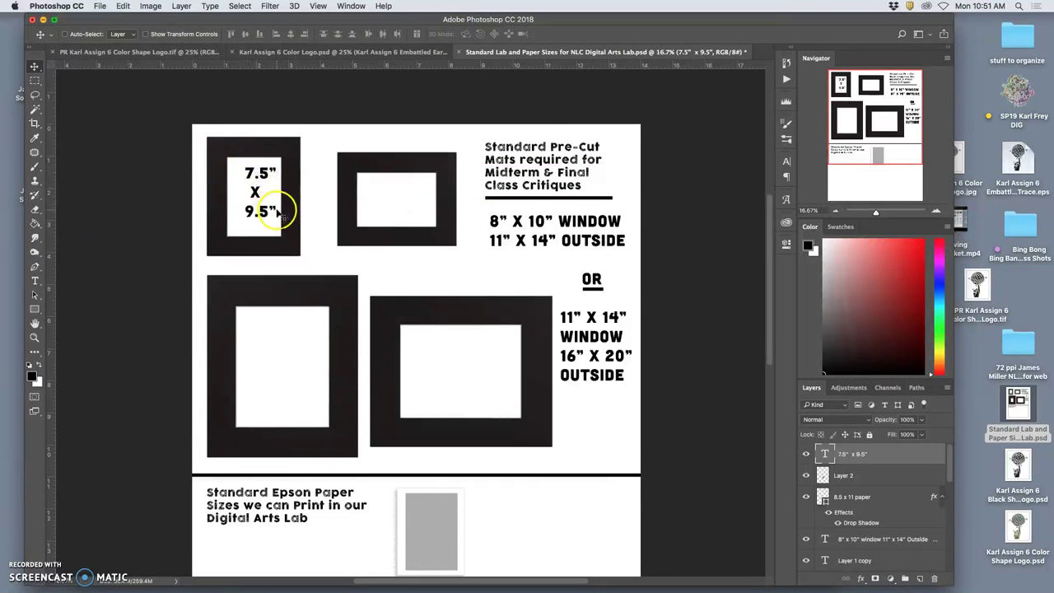
{"action": "left_click", "coordinate": [876, 458]}
- Add an ACTUAL SIZE line beneath the label and left-align it
{"action": "double_click", "coordinate": [841, 457]}
{"action": "left_click", "coordinate": [273, 211]}
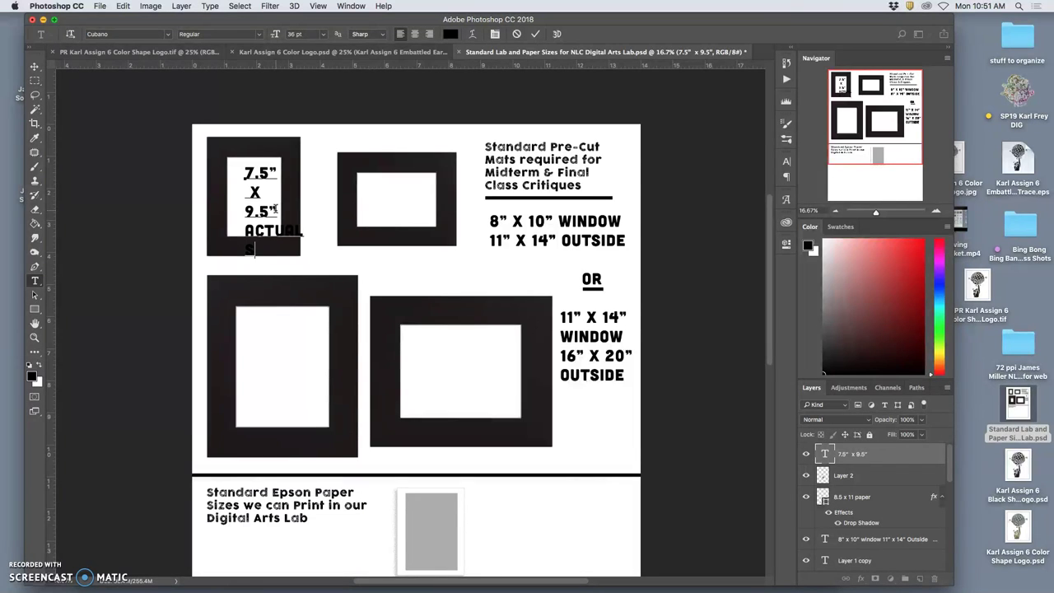
{"action": "left_click_drag", "start_coordinate": [277, 247], "coordinate": [247, 237]}
{"action": "left_click", "coordinate": [416, 34]}
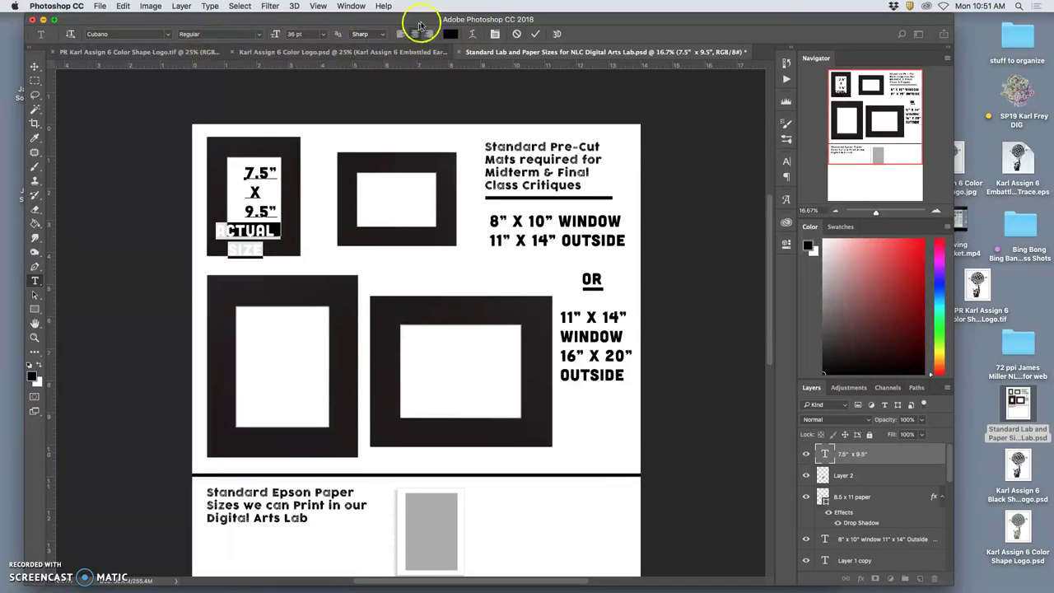
{"action": "left_click", "coordinate": [402, 33]}
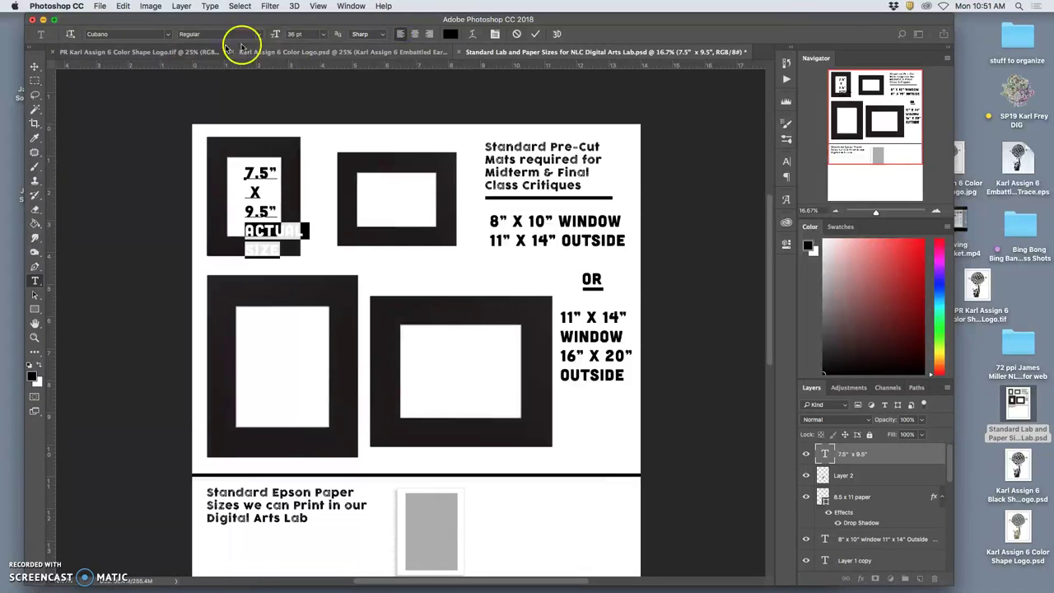
- Set the ACTUAL SIZE text to 12 pt, commit, and nudge the label slightly left
{"action": "left_click", "coordinate": [323, 35]}
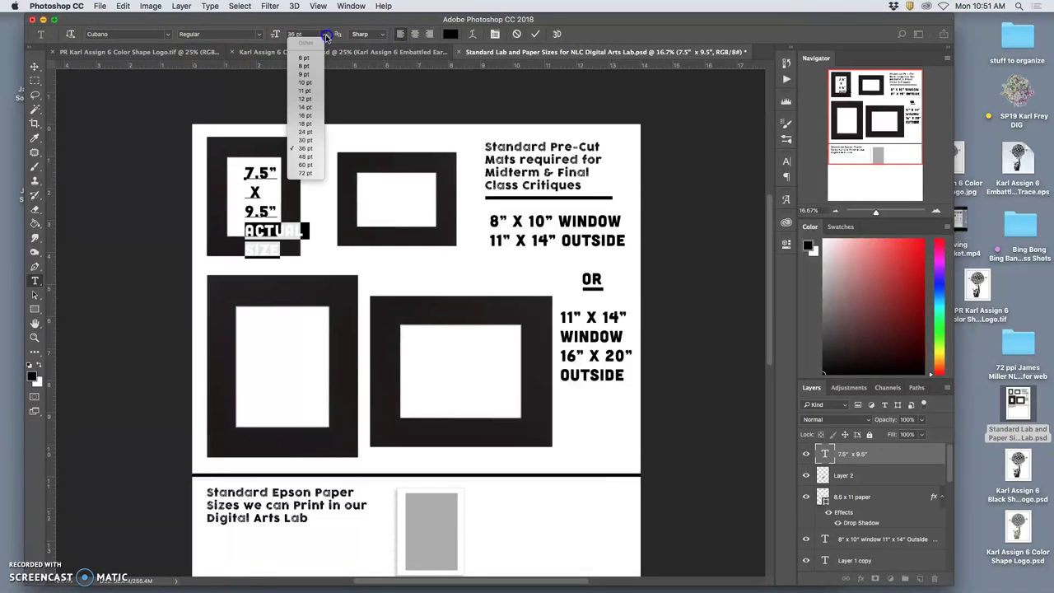
{"action": "left_click", "coordinate": [310, 83]}
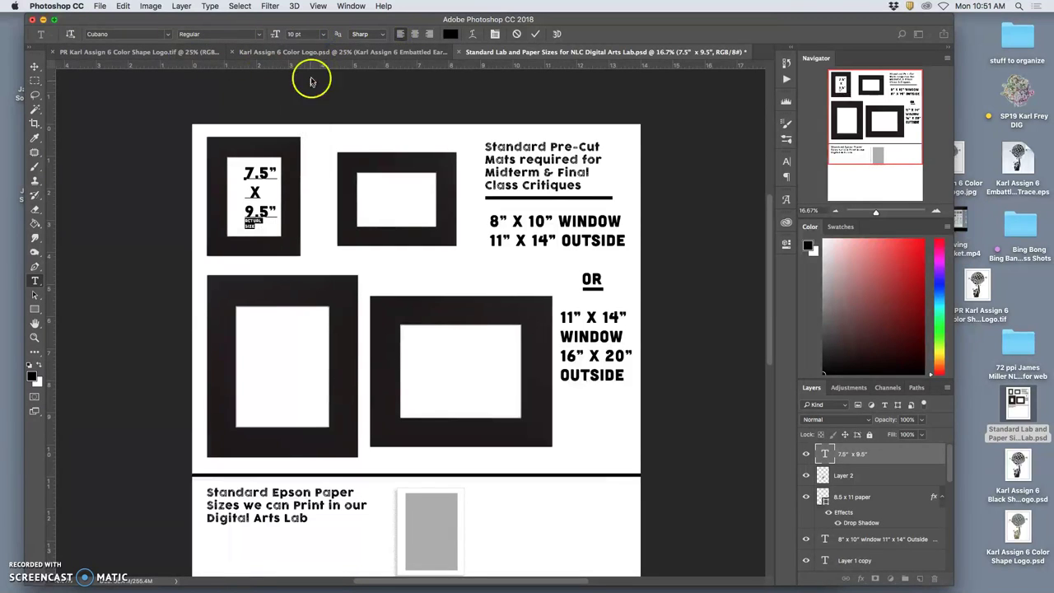
{"action": "left_click", "coordinate": [323, 34]}
{"action": "left_click", "coordinate": [309, 102]}
{"action": "left_click", "coordinate": [35, 65]}
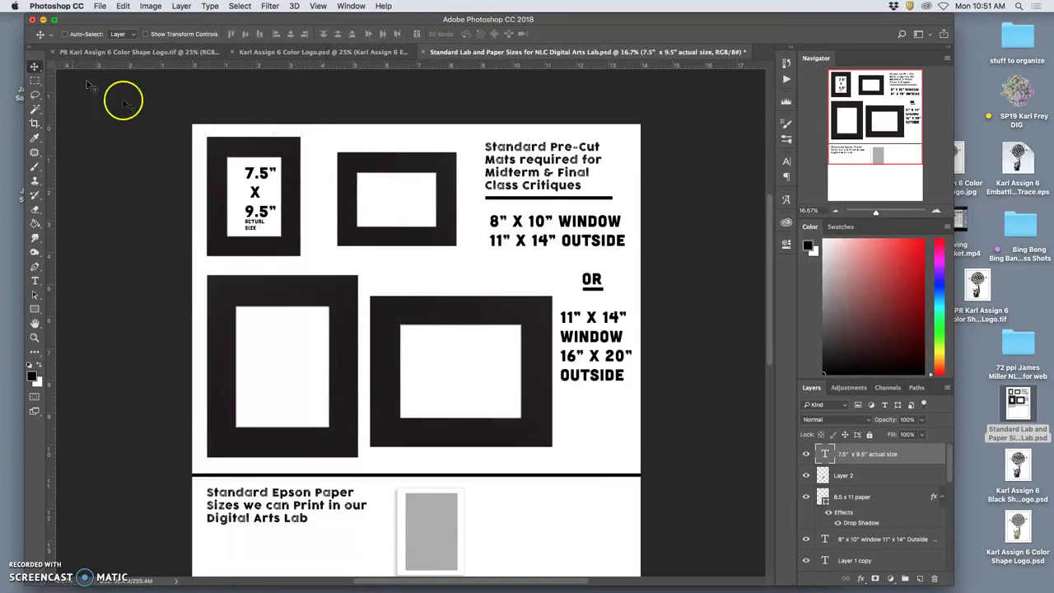
{"action": "left_click_drag", "start_coordinate": [269, 182], "coordinate": [266, 183]}
- Give the 7.5" X 9.5" ACTUAL SIZE label a red Color Overlay at 42% opacity
{"action": "double_click", "coordinate": [911, 458]}
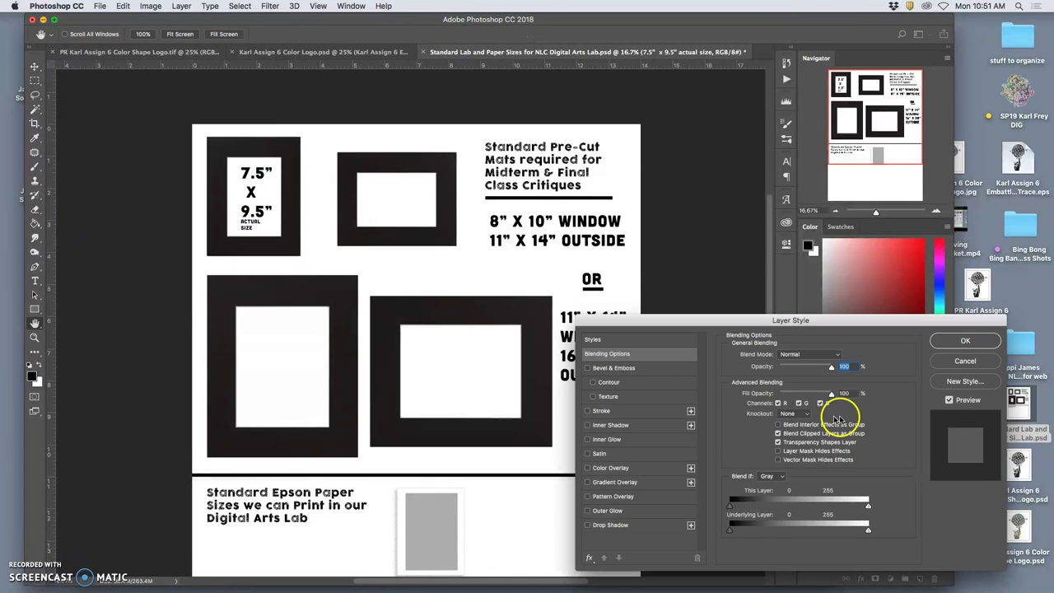
{"action": "left_click", "coordinate": [587, 468]}
{"action": "left_click", "coordinate": [611, 468]}
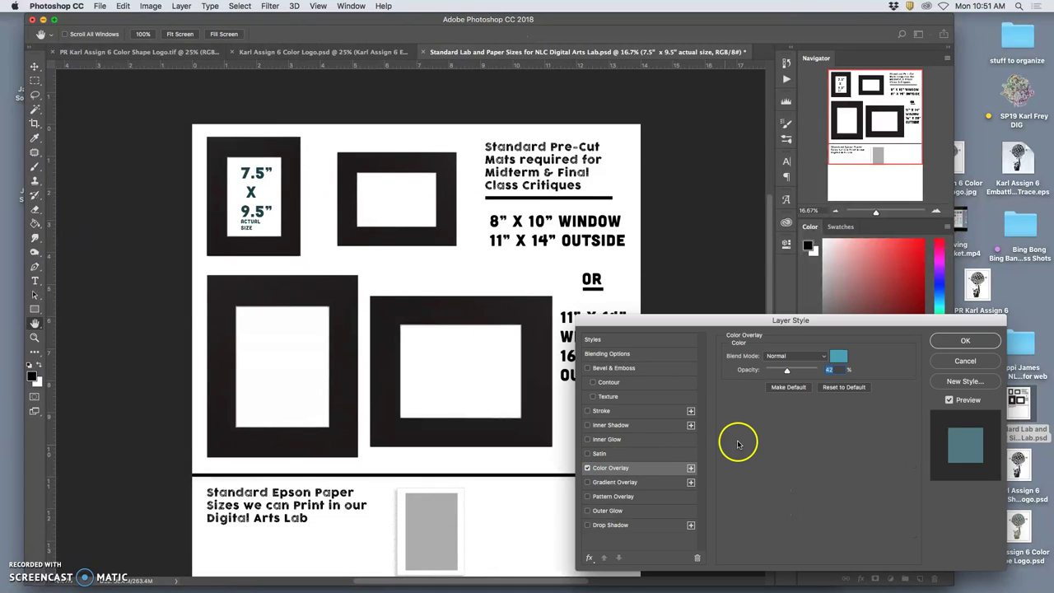
{"action": "left_click", "coordinate": [838, 359]}
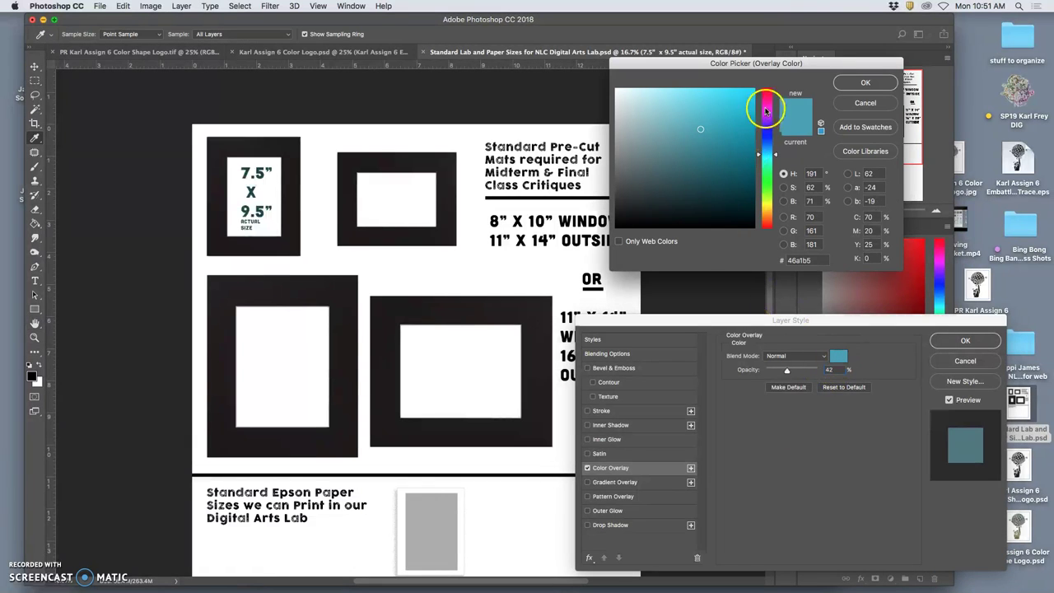
{"action": "left_click", "coordinate": [767, 92]}
{"action": "left_click", "coordinate": [758, 88]}
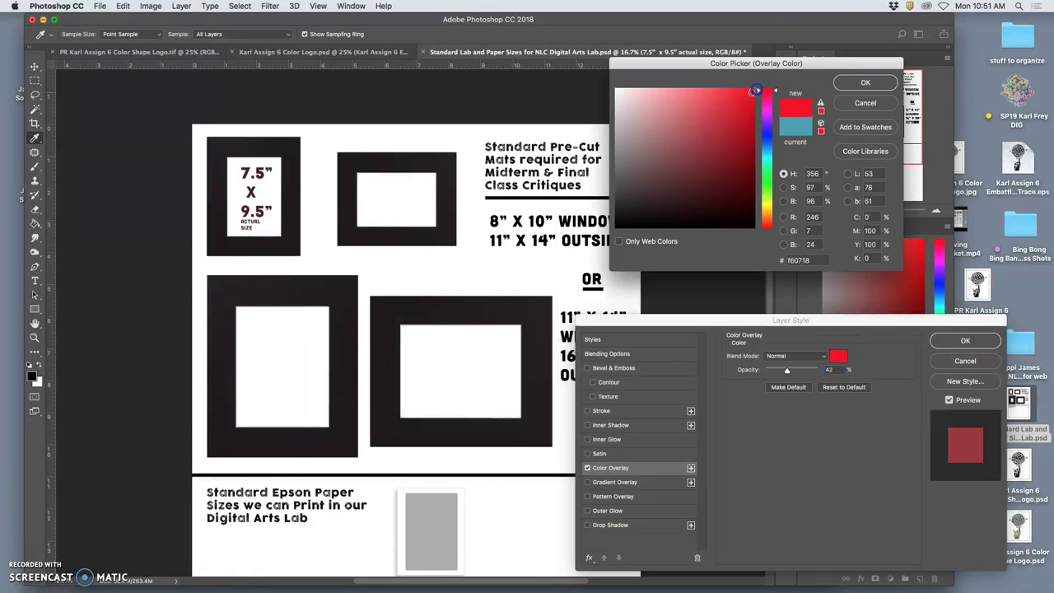
{"action": "left_click", "coordinate": [866, 83]}
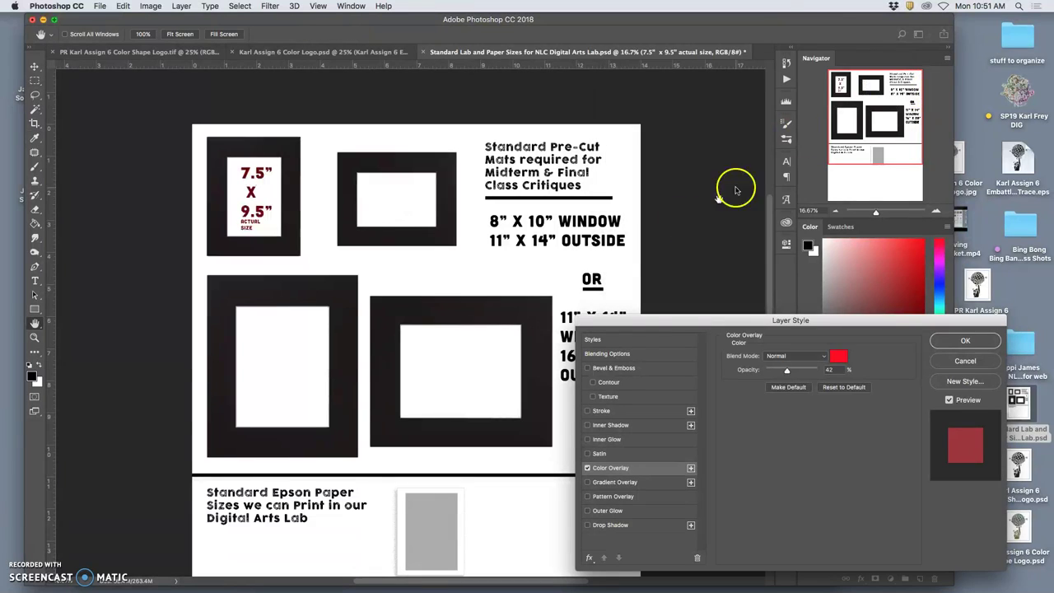
{"action": "left_click", "coordinate": [966, 341]}
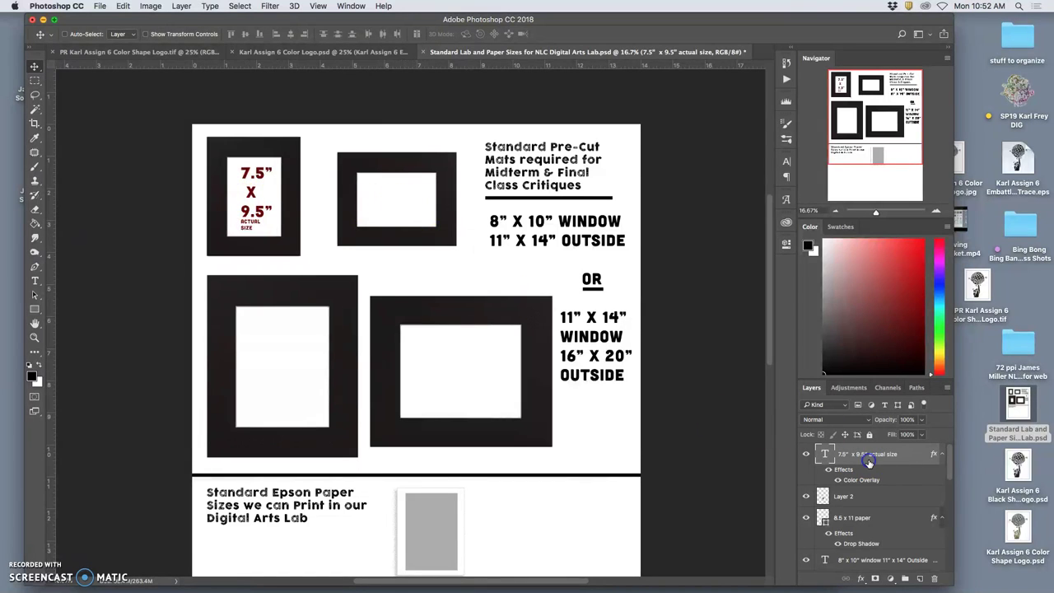
- Duplicate the red 7.5" x 9.5" actual size label layer with Cmd+J
{"action": "key", "text": "super+j"}
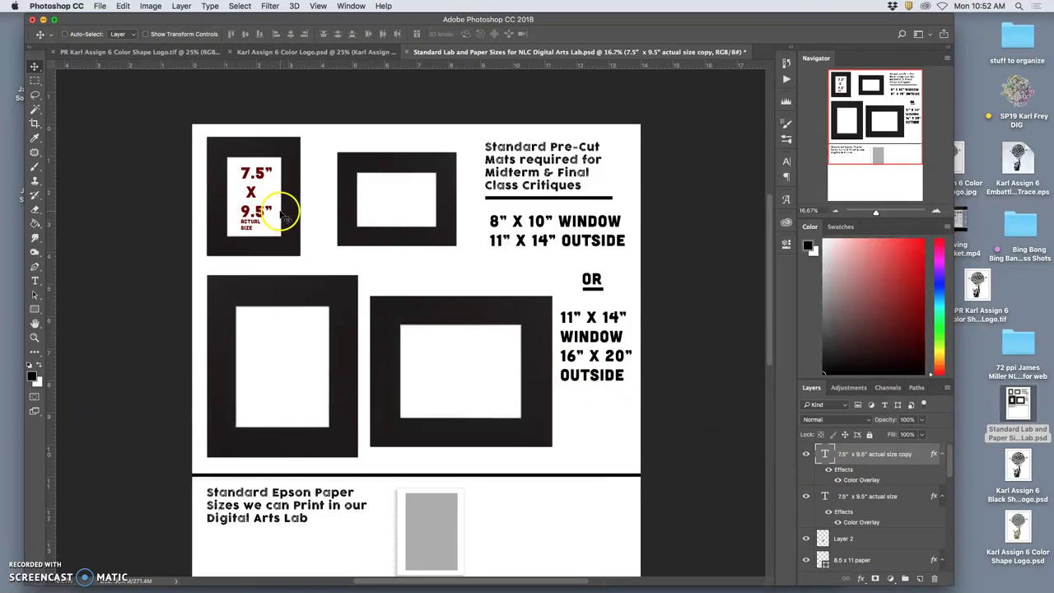
{"action": "scroll", "coordinate": [271, 216], "scroll_direction": "down", "scroll_amount": 3}
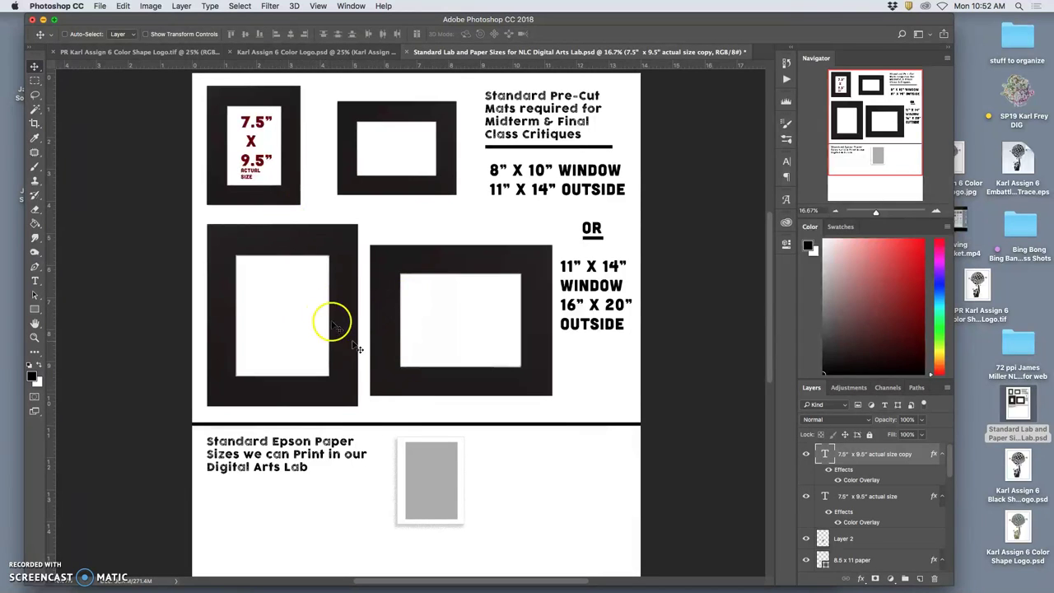
{"action": "scroll", "coordinate": [458, 474], "scroll_direction": "down", "scroll_amount": 2}
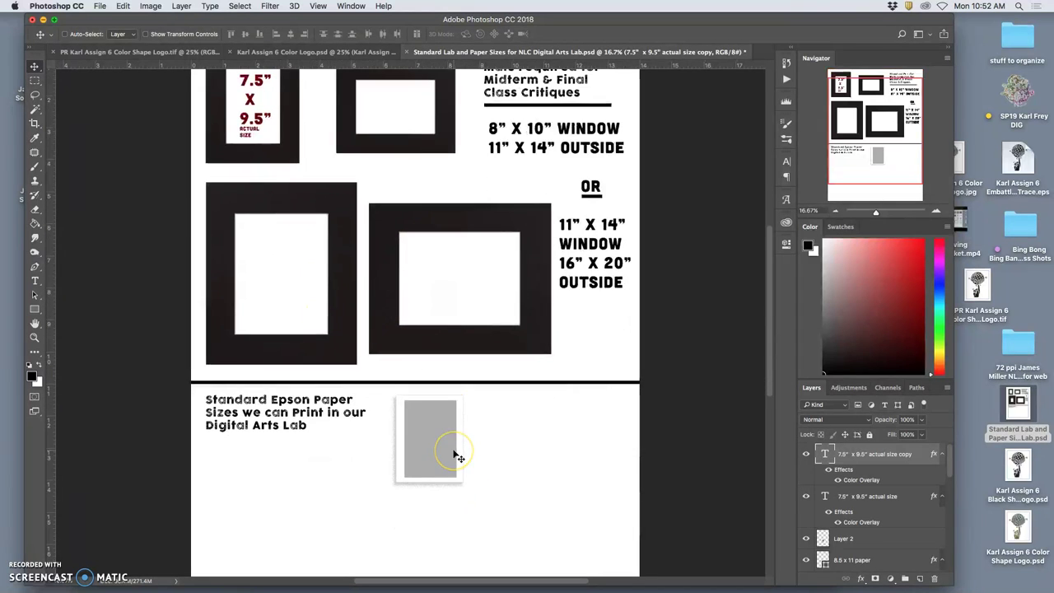
{"action": "scroll", "coordinate": [458, 458], "scroll_direction": "down", "scroll_amount": 2}
- Select the 8.5 x 11 paper layer in the Layers panel
{"action": "left_click", "coordinate": [452, 423]}
{"action": "left_click", "coordinate": [841, 458]}
{"action": "left_click", "coordinate": [436, 403]}
{"action": "scroll", "coordinate": [859, 492], "scroll_direction": "down", "scroll_amount": 2}
{"action": "left_click", "coordinate": [856, 476]}
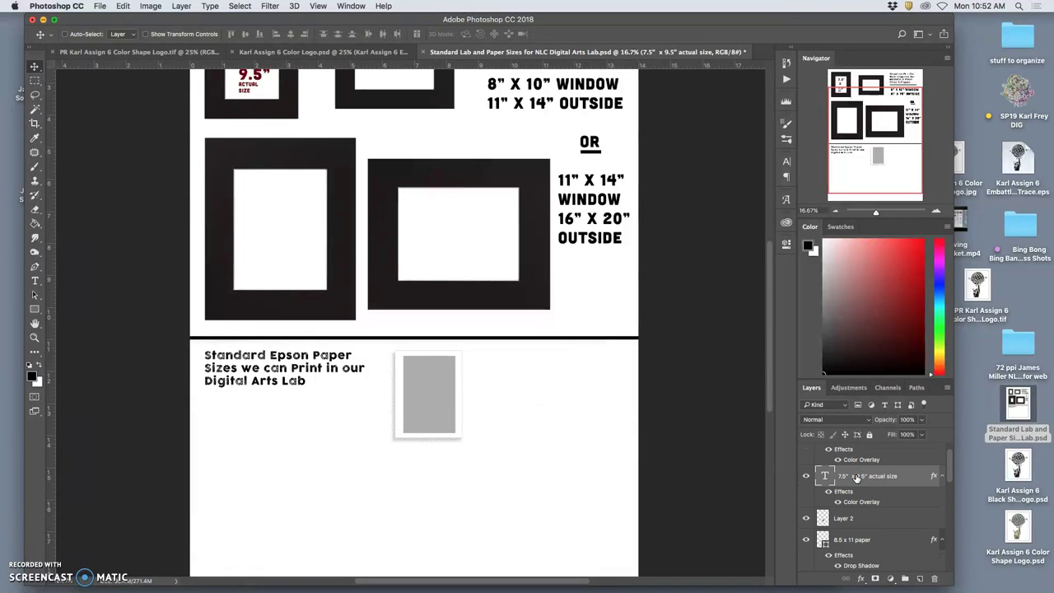
{"action": "scroll", "coordinate": [857, 482], "scroll_direction": "down", "scroll_amount": 2}
{"action": "left_click", "coordinate": [856, 497]}
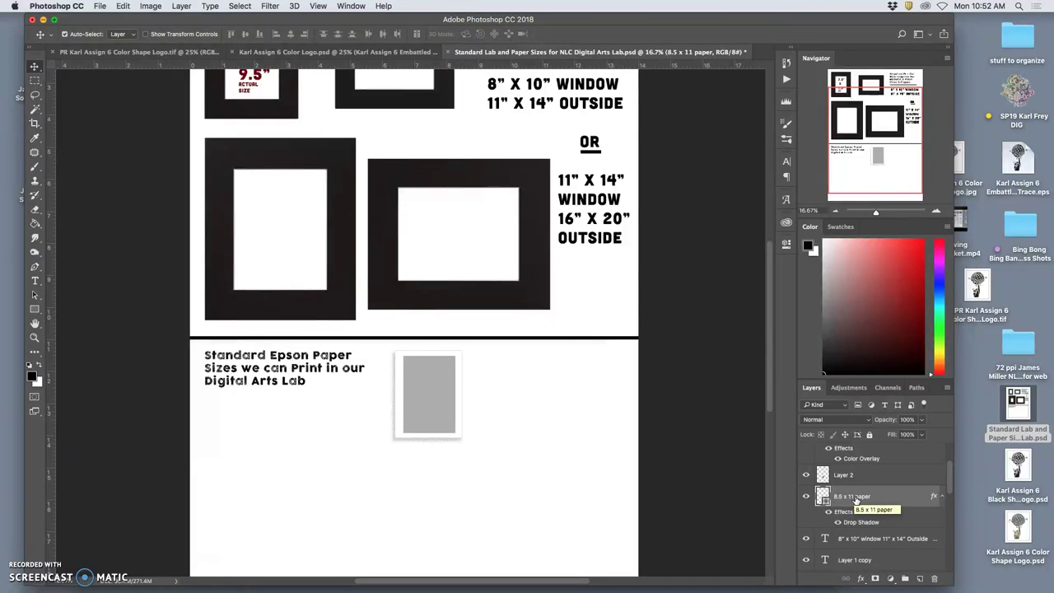
- Duplicate the 8.5 x 11 paper, move the copy down-left and enlarge it into a bigger sheet
{"action": "key", "text": "super+j"}
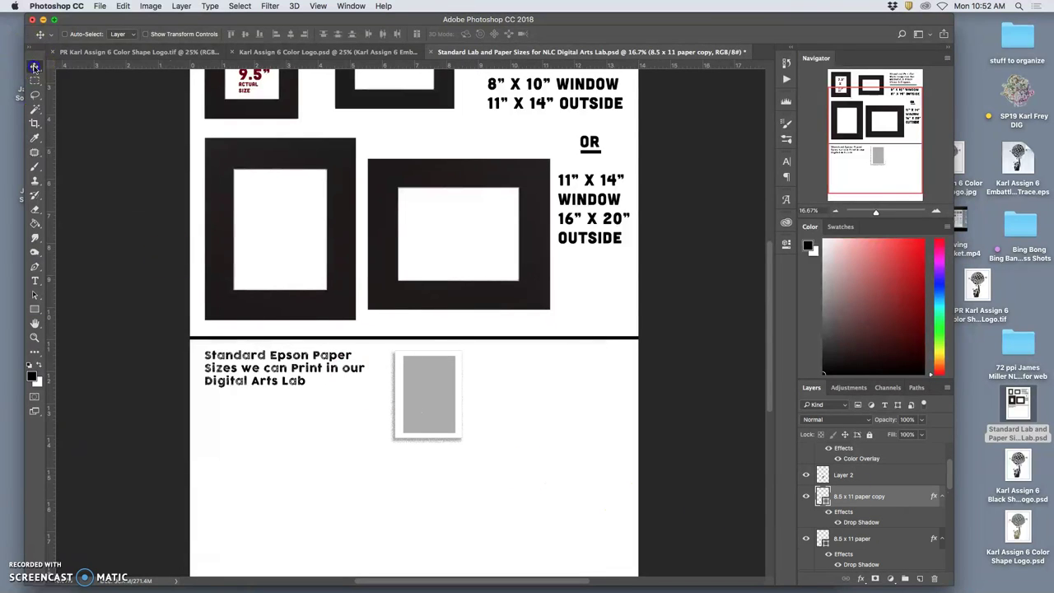
{"action": "left_click_drag", "start_coordinate": [431, 395], "coordinate": [256, 447]}
{"action": "scroll", "coordinate": [280, 437], "scroll_direction": "down", "scroll_amount": 1}
{"action": "scroll", "coordinate": [290, 430], "scroll_direction": "down", "scroll_amount": 5}
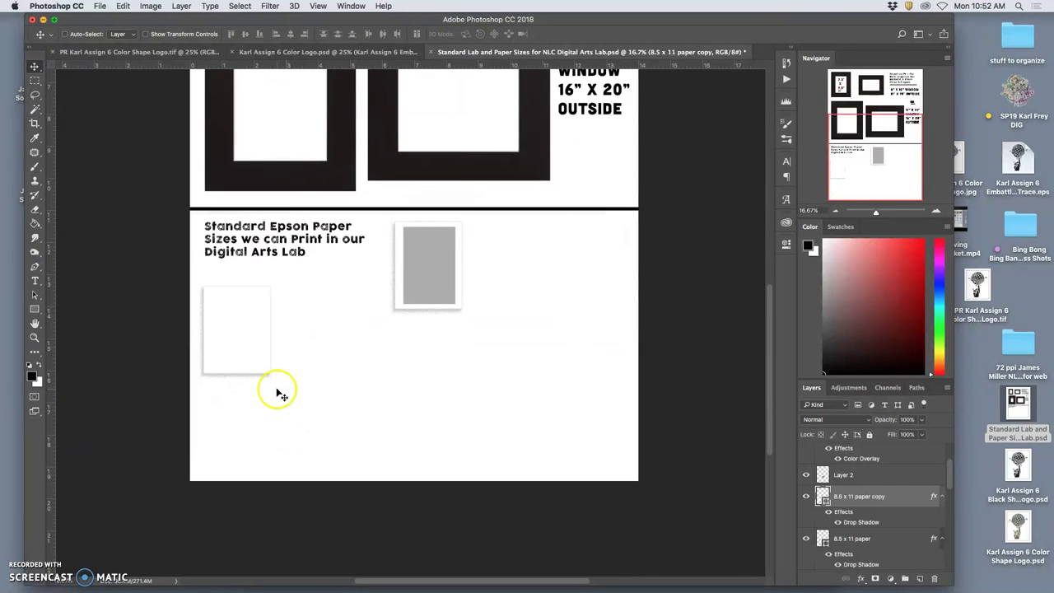
{"action": "key", "text": "ctrl+t"}
{"action": "left_click_drag", "start_coordinate": [270, 372], "coordinate": [336, 429]}
{"action": "key", "text": "Return"}
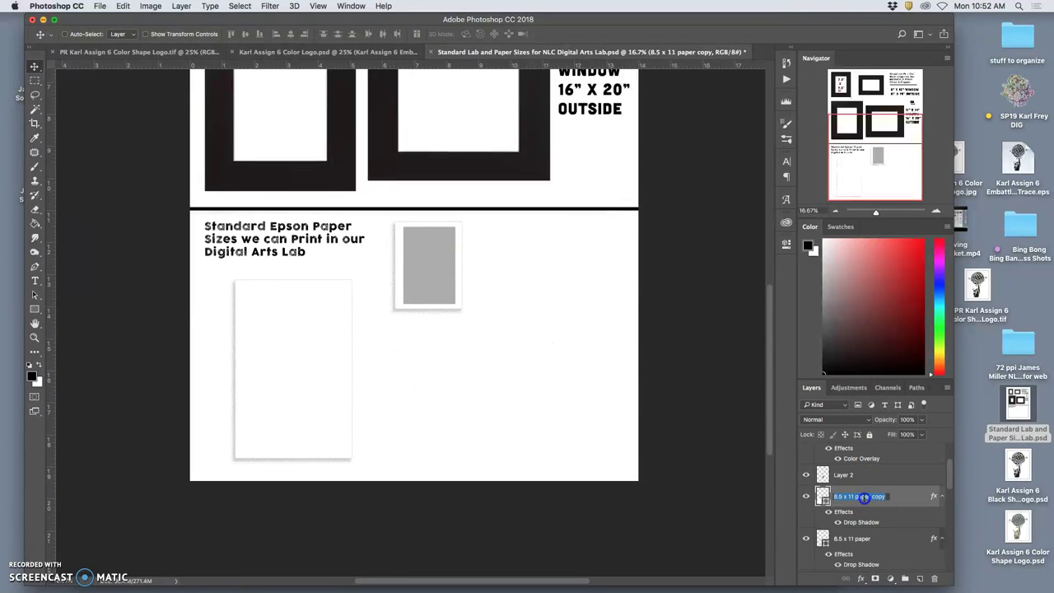
- Rename the enlarged copy layer to '13 x 19 paper copy'
{"action": "left_click", "coordinate": [837, 497]}
{"action": "left_click", "coordinate": [851, 496]}
{"action": "type", "text": "19"}
{"action": "left_click", "coordinate": [895, 498]}
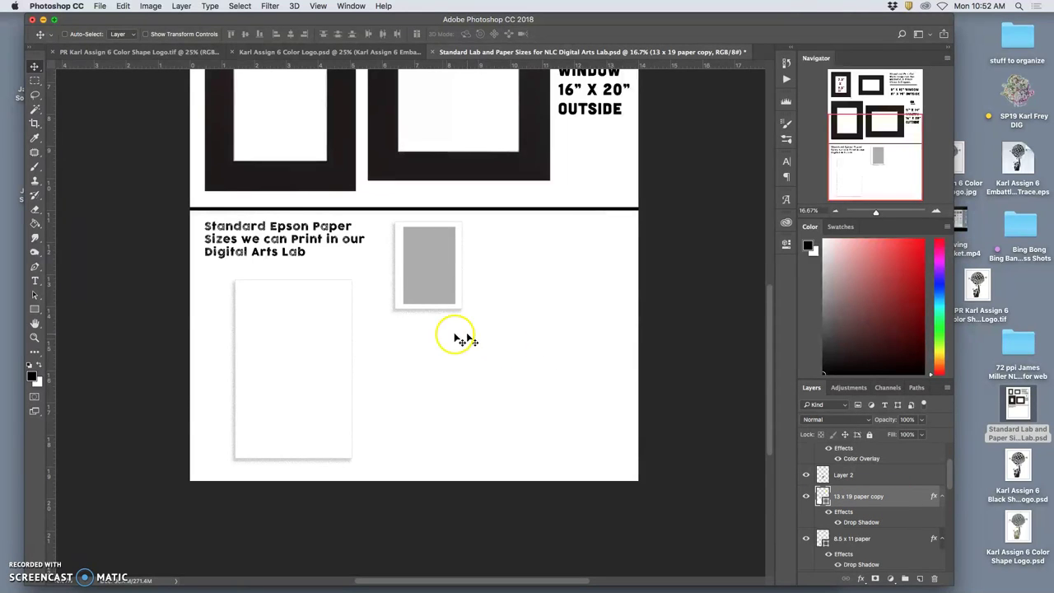
- Nudge the white letter-size paper rectangle slightly left
{"action": "scroll", "coordinate": [348, 345], "scroll_direction": "up", "scroll_amount": 4}
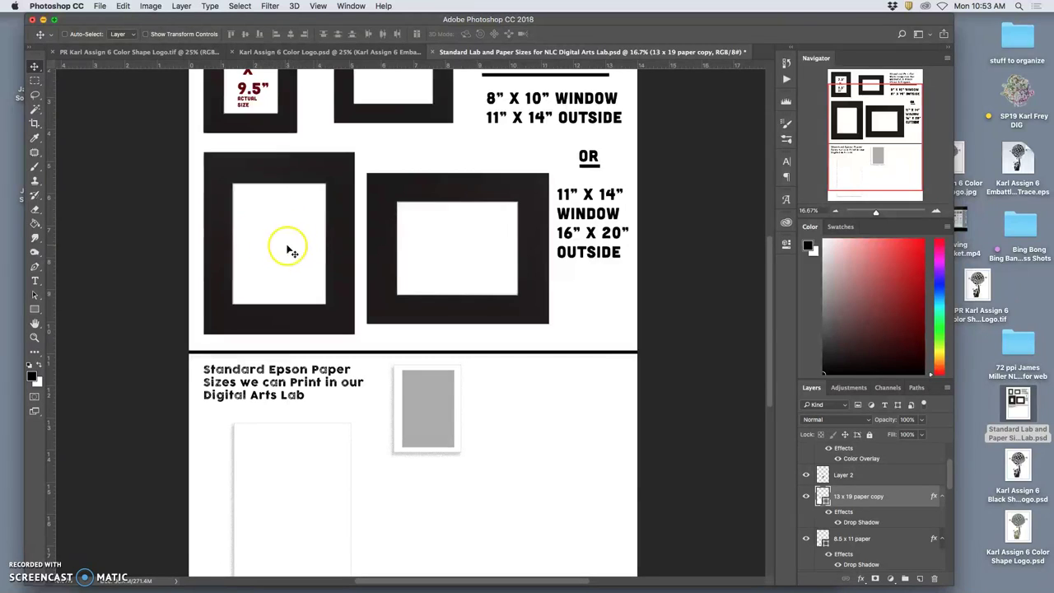
{"action": "scroll", "coordinate": [348, 244], "scroll_direction": "down", "scroll_amount": 3}
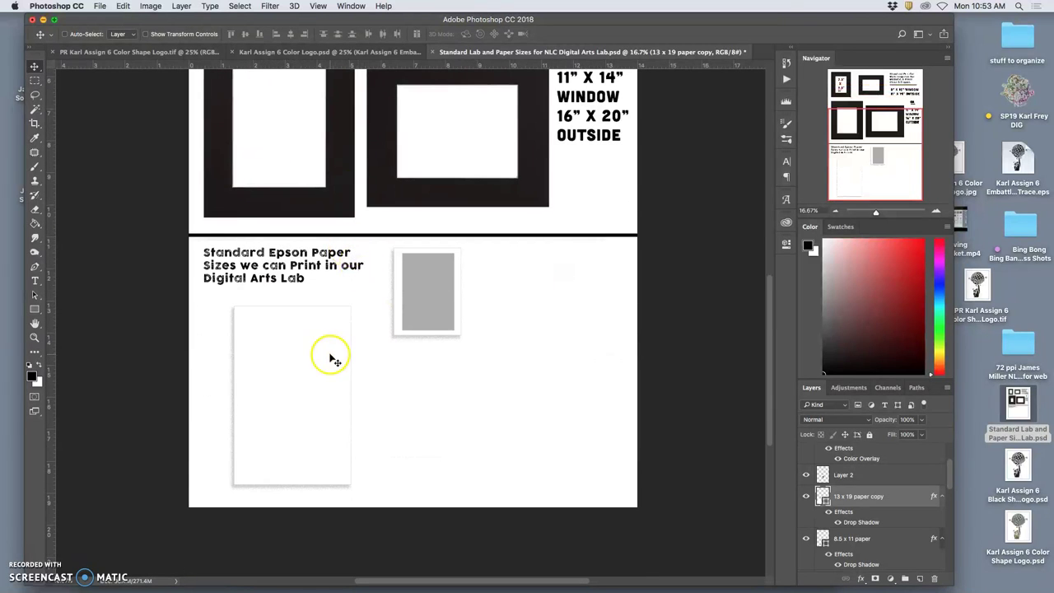
{"action": "left_click_drag", "start_coordinate": [329, 355], "coordinate": [317, 359]}
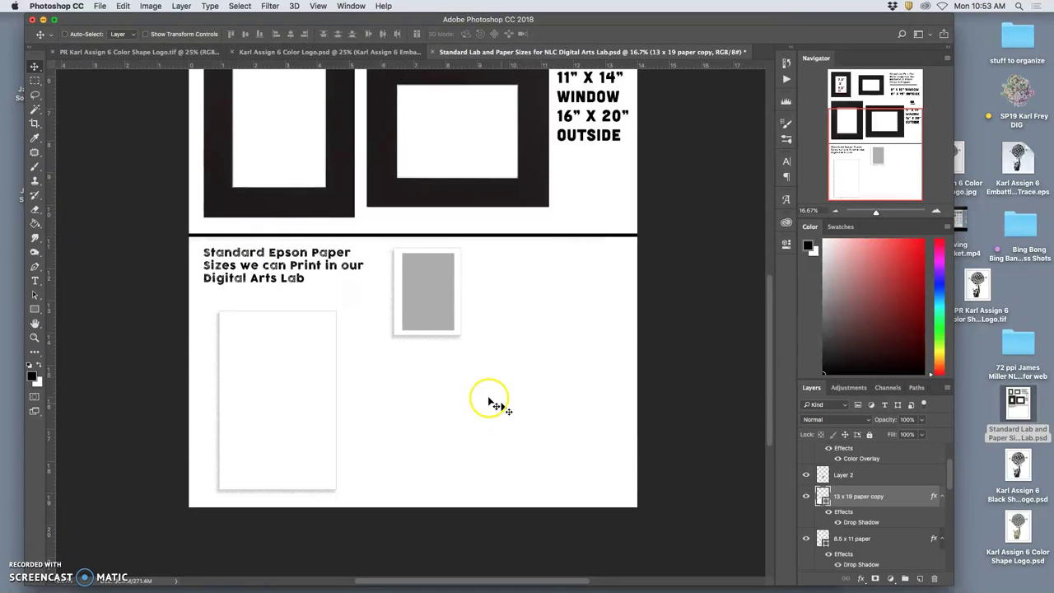
{"action": "scroll", "coordinate": [405, 349], "scroll_direction": "up", "scroll_amount": 1}
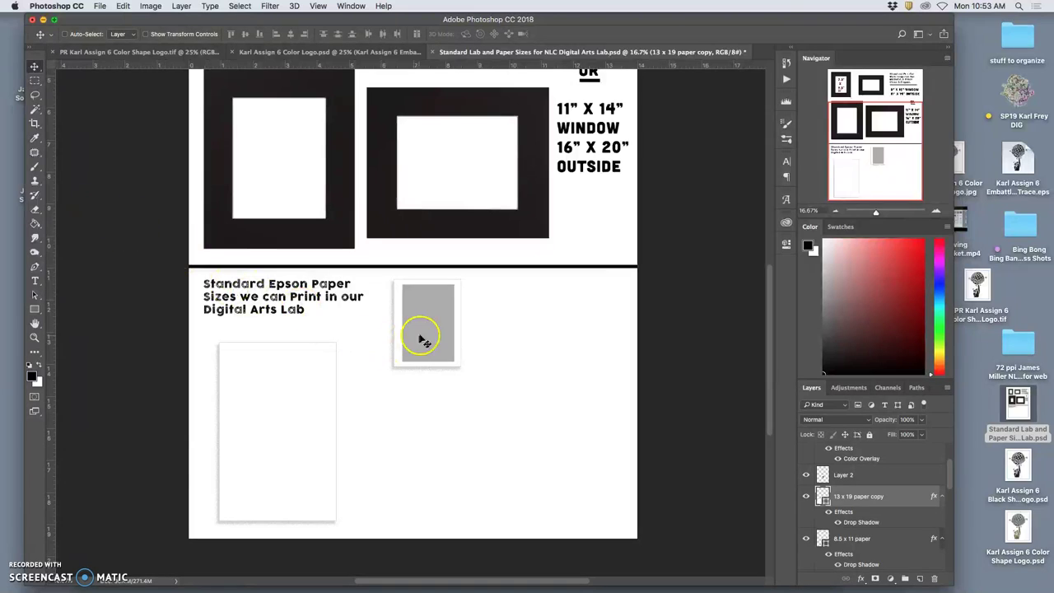
- Alt-drag a copy of the grey rectangle into the large paper and scale it to about 146%
{"action": "left_click", "coordinate": [66, 34]}
{"action": "left_click", "coordinate": [423, 316]}
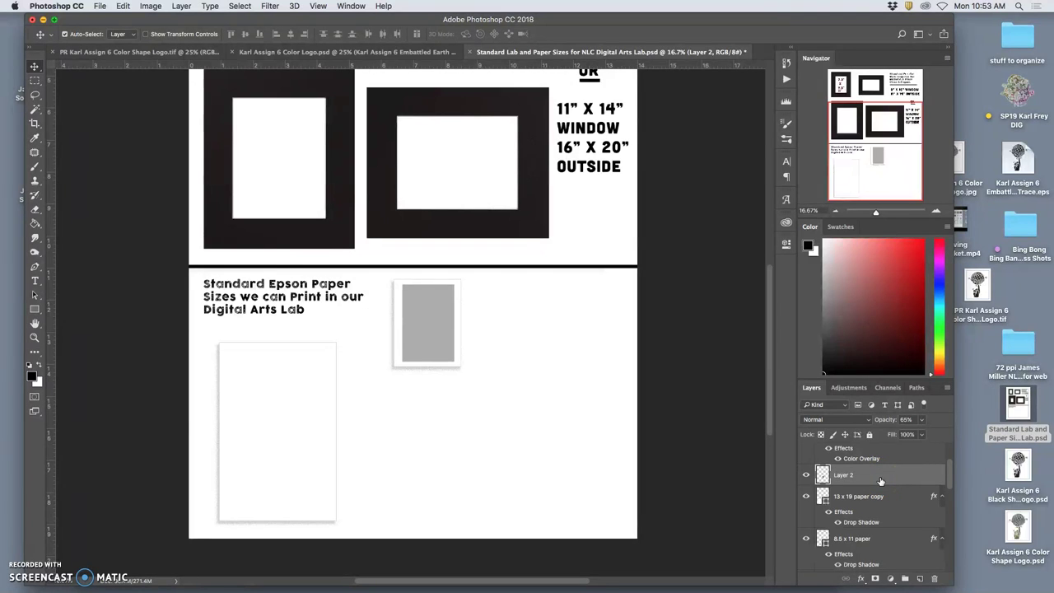
{"action": "left_click_drag", "start_coordinate": [423, 293], "coordinate": [257, 139]}
{"action": "key", "text": "super+t"}
{"action": "left_click_drag", "start_coordinate": [290, 177], "coordinate": [299, 456]}
{"action": "key", "text": "Return"}
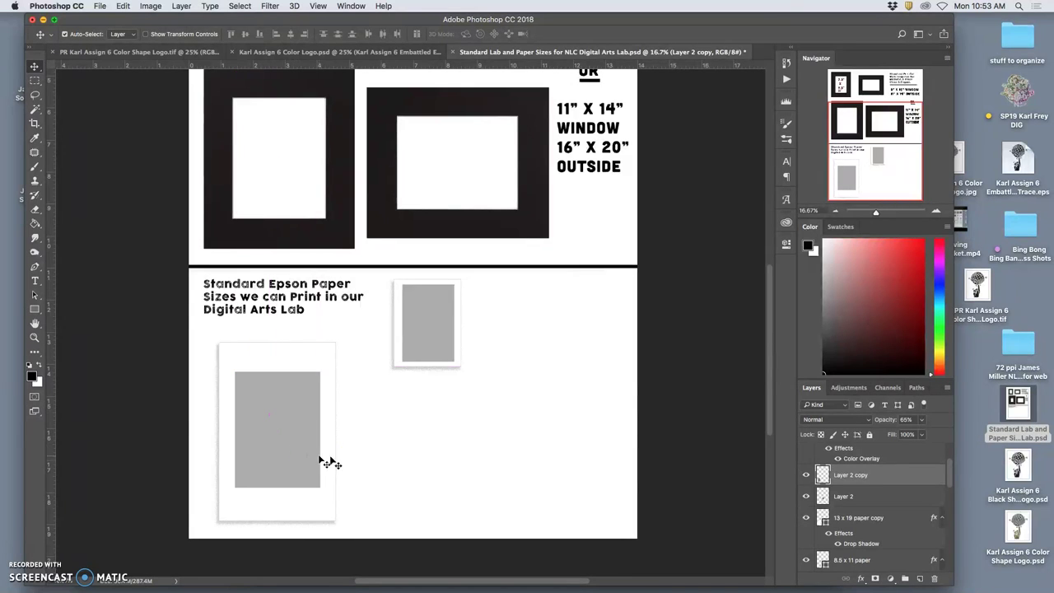
- Select the 11" X 14" mat size text layer
{"action": "left_click", "coordinate": [420, 457]}
{"action": "scroll", "coordinate": [540, 284], "scroll_direction": "up", "scroll_amount": 1}
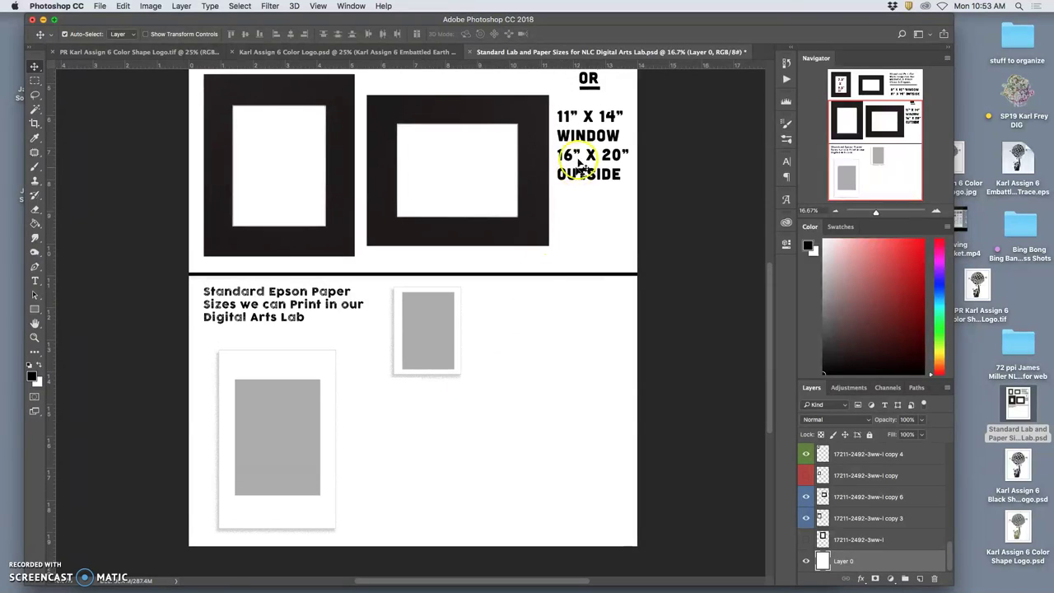
{"action": "left_click", "coordinate": [592, 122]}
- Move the copied mat text beside the paper samples and change its first line to 8.5" X 11"
{"action": "left_click", "coordinate": [592, 123]}
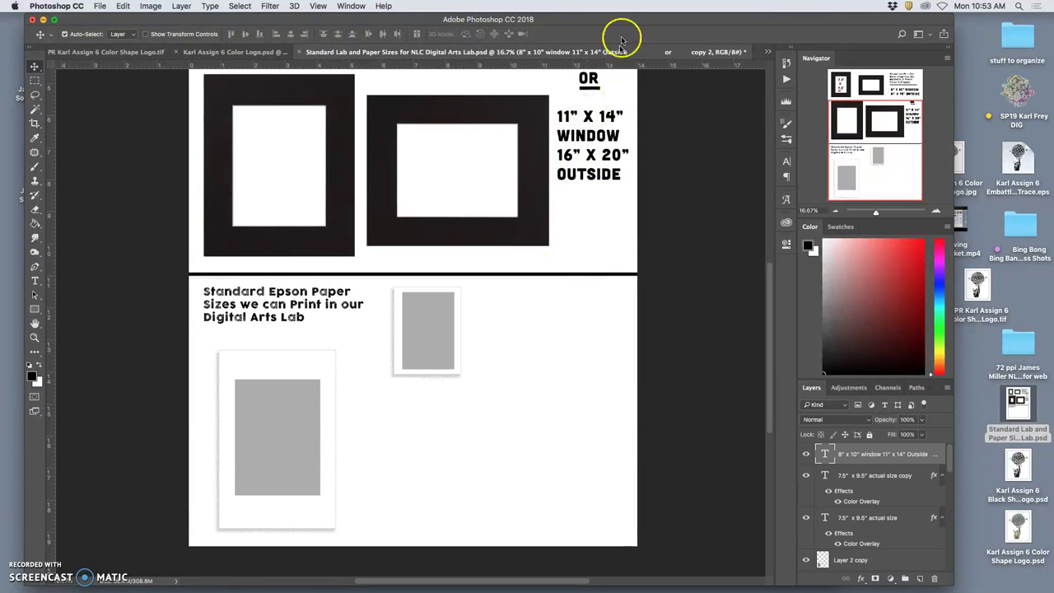
{"action": "left_click", "coordinate": [599, 120]}
{"action": "left_click_drag", "start_coordinate": [589, 127], "coordinate": [578, 417]}
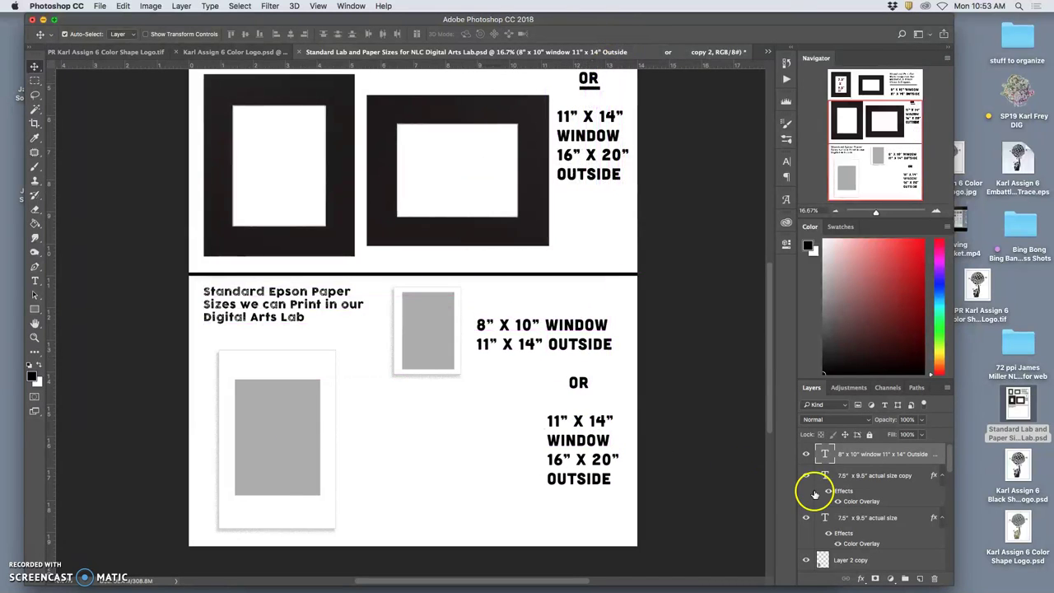
{"action": "double_click", "coordinate": [826, 454]}
{"action": "left_click", "coordinate": [488, 325]}
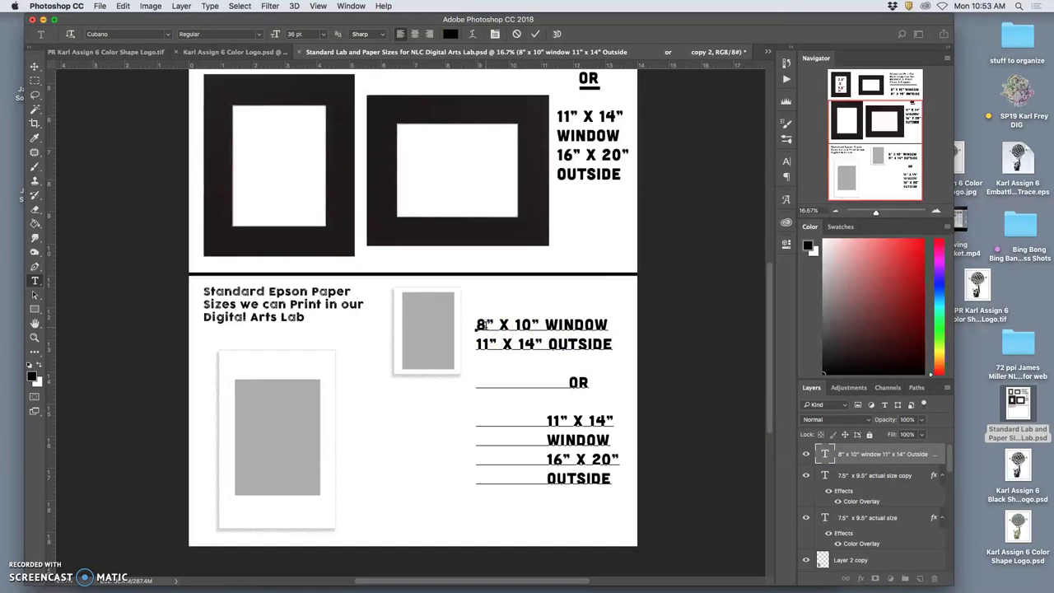
{"action": "type", "text": ".5"}
{"action": "left_click_drag", "start_coordinate": [539, 325], "coordinate": [551, 325]}
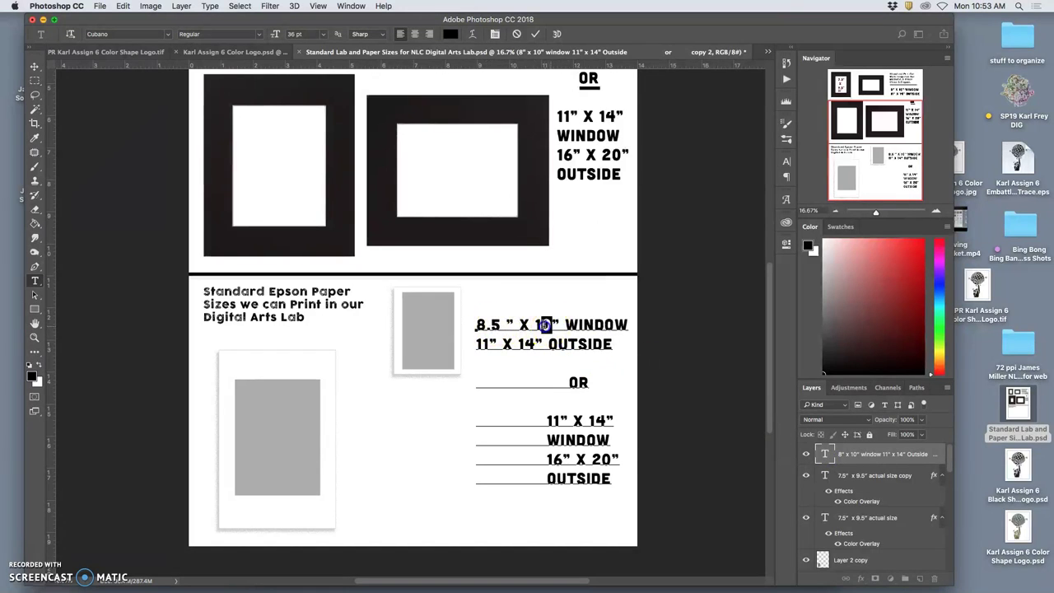
{"action": "type", "text": "1"}
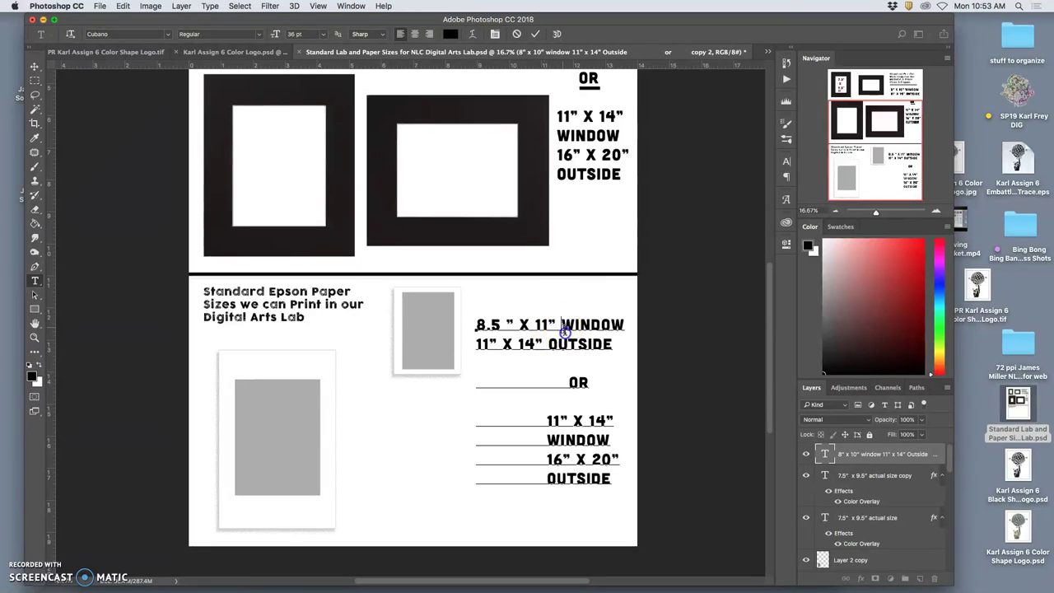
{"action": "left_click_drag", "start_coordinate": [566, 333], "coordinate": [587, 350]}
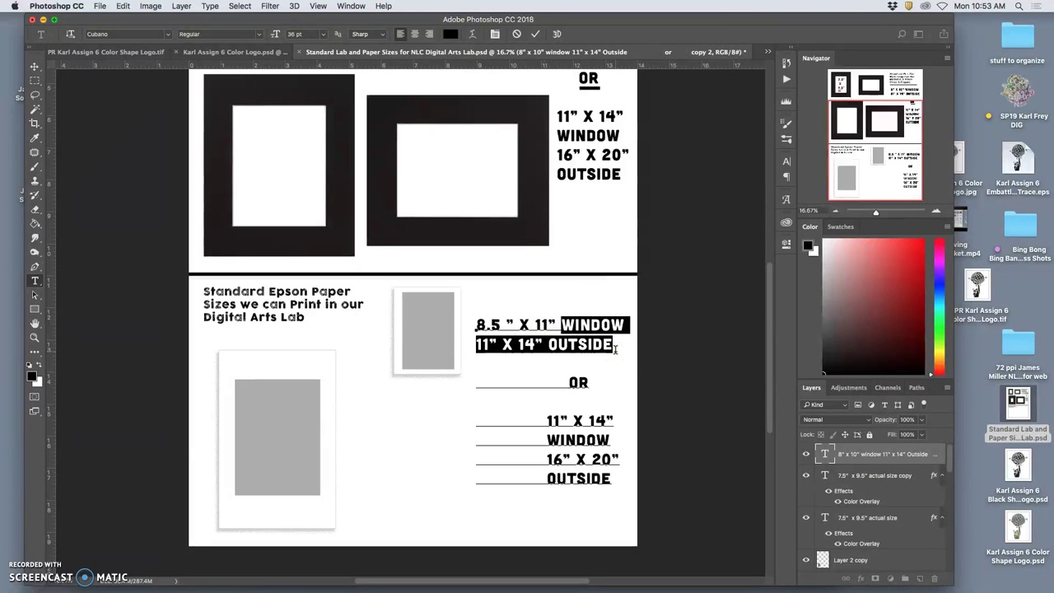
{"action": "key", "text": "BackSpace"}
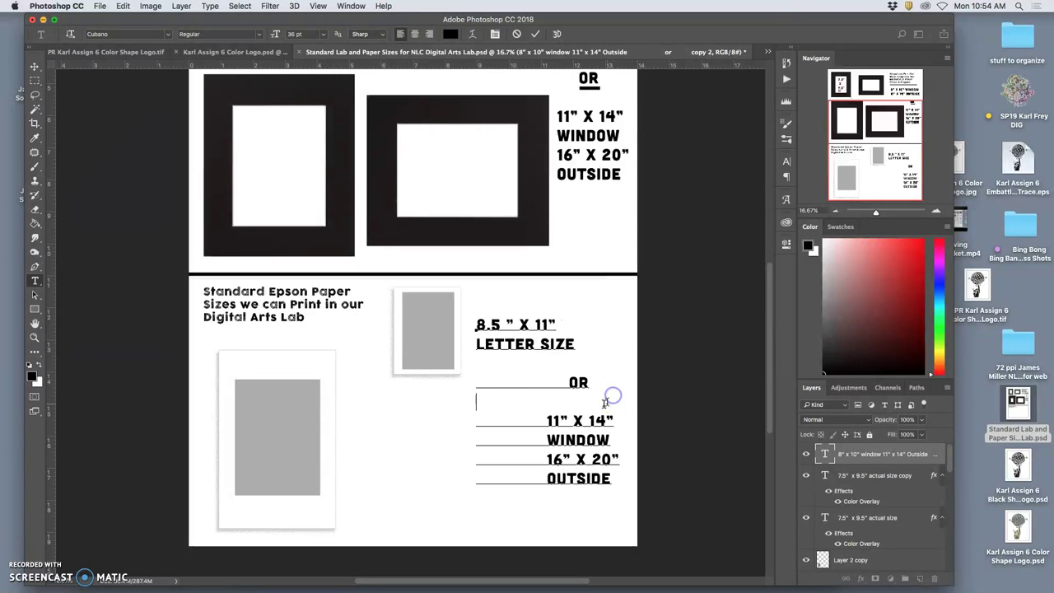
- Change the next line to 13" X 19" SUPER B SIZE and remove its indent
{"action": "left_click", "coordinate": [552, 420]}
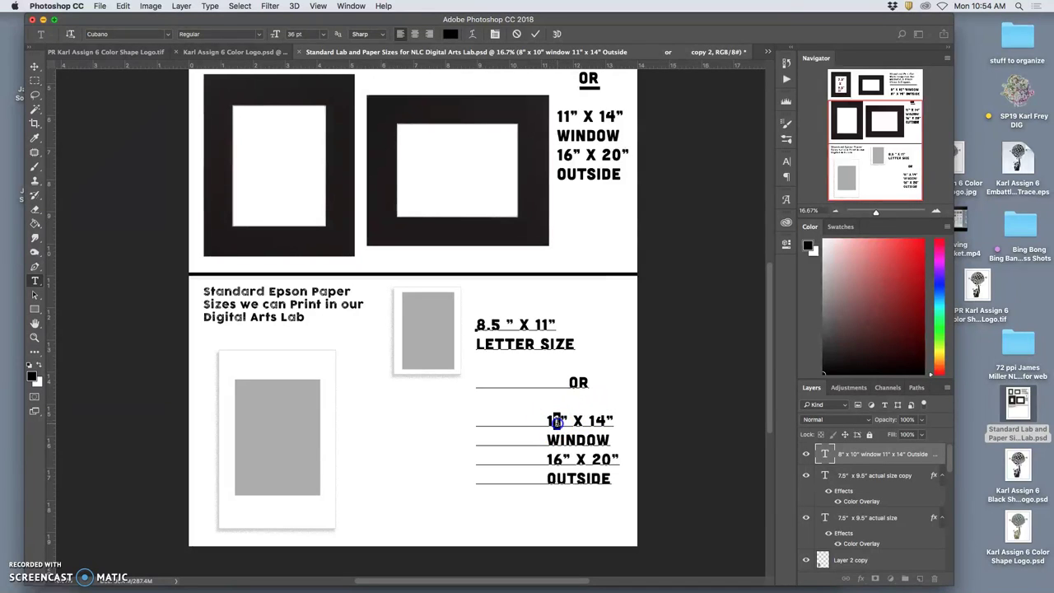
{"action": "left_click", "coordinate": [603, 421]}
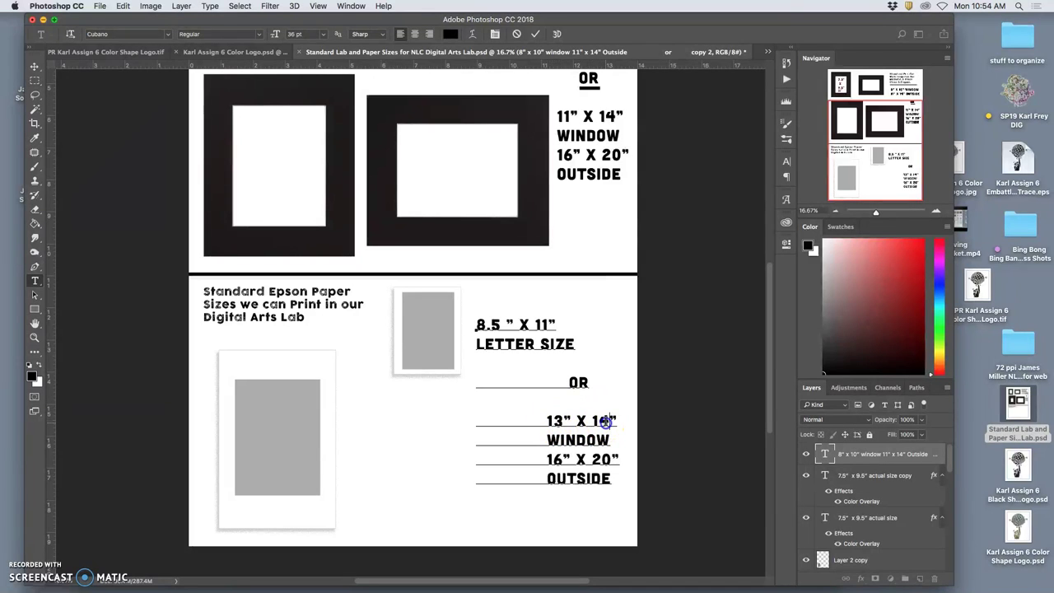
{"action": "type", "text": "9"}
{"action": "left_click_drag", "start_coordinate": [548, 443], "coordinate": [594, 482]}
{"action": "type", "text": "S"}
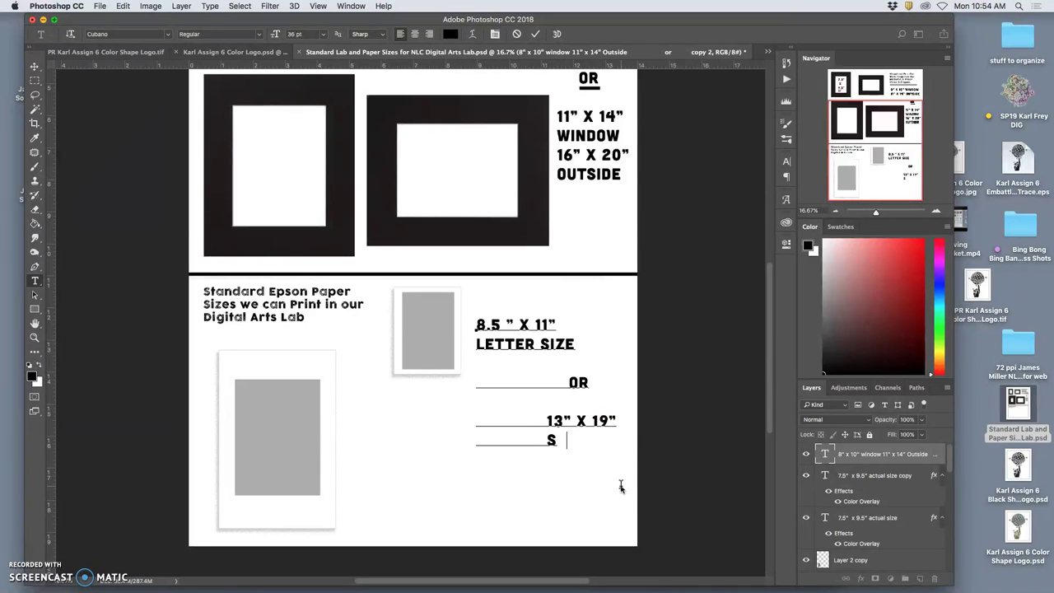
{"action": "type", "text": "UPER B"}
{"action": "left_click", "coordinate": [624, 479]}
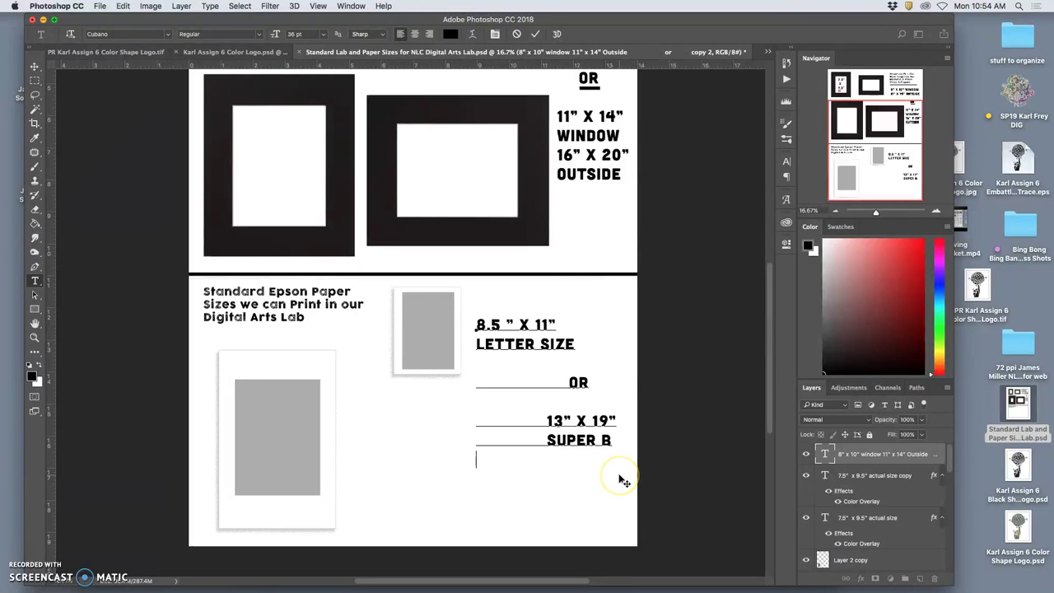
{"action": "left_click", "coordinate": [480, 461]}
{"action": "left_click", "coordinate": [547, 440]}
{"action": "key", "text": "BackSpace"}
{"action": "key", "text": "BackSpace"}
{"action": "key", "text": "BackSpace"}
{"action": "key", "text": "BackSpace"}
{"action": "key", "text": "BackSpace"}
{"action": "key", "text": "BackSpace"}
{"action": "key", "text": "BackSpace"}
{"action": "key", "text": "BackSpace"}
{"action": "key", "text": "BackSpace"}
{"action": "key", "text": "BackSpace"}
{"action": "key", "text": "BackSpace"}
{"action": "key", "text": "BackSpace"}
{"action": "key", "text": "BackSpace"}
{"action": "left_click", "coordinate": [565, 440]}
{"action": "key", "text": "BackSpace"}
{"action": "key", "text": "BackSpace"}
{"action": "key", "text": "BackSpace"}
{"action": "key", "text": "BackSpace"}
{"action": "key", "text": "BackSpace"}
{"action": "key", "text": "BackSpace"}
{"action": "key", "text": "BackSpace"}
{"action": "key", "text": "BackSpace"}
{"action": "key", "text": "BackSpace"}
{"action": "key", "text": "BackSpace"}
{"action": "key", "text": "BackSpace"}
{"action": "key", "text": "BackSpace"}
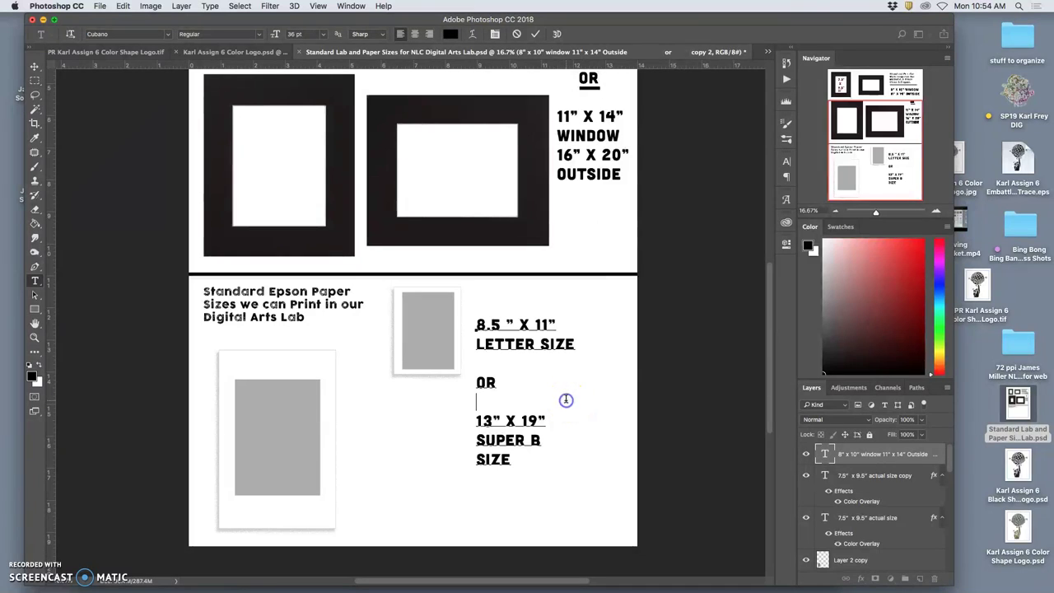
- Move the size label left, the small letter-size paper right, and the large paper slightly left
{"action": "left_click", "coordinate": [35, 95]}
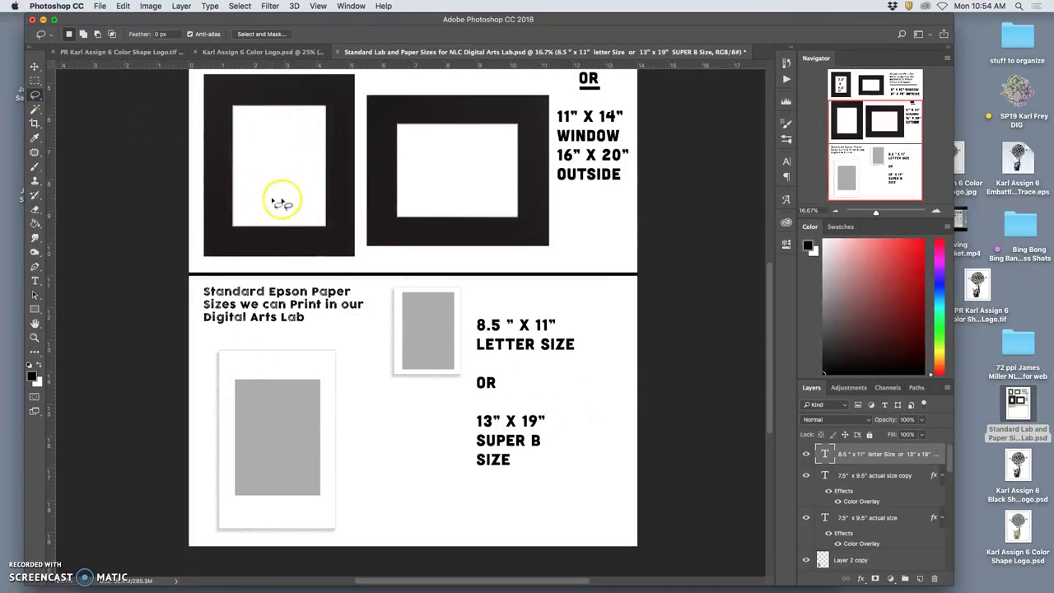
{"action": "left_click", "coordinate": [34, 66]}
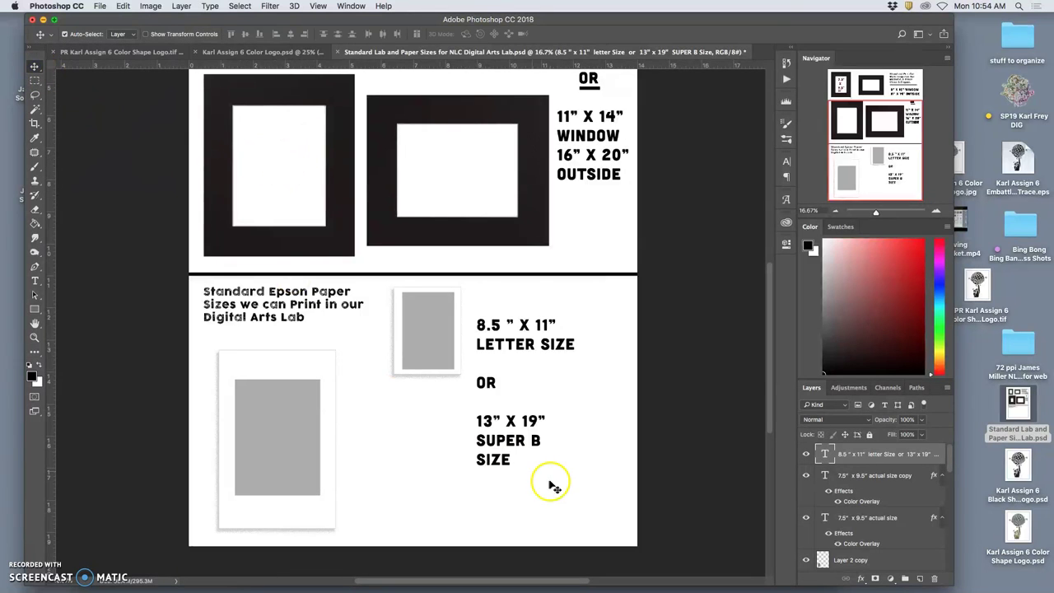
{"action": "left_click_drag", "start_coordinate": [504, 352], "coordinate": [368, 353]}
{"action": "left_click", "coordinate": [447, 292]}
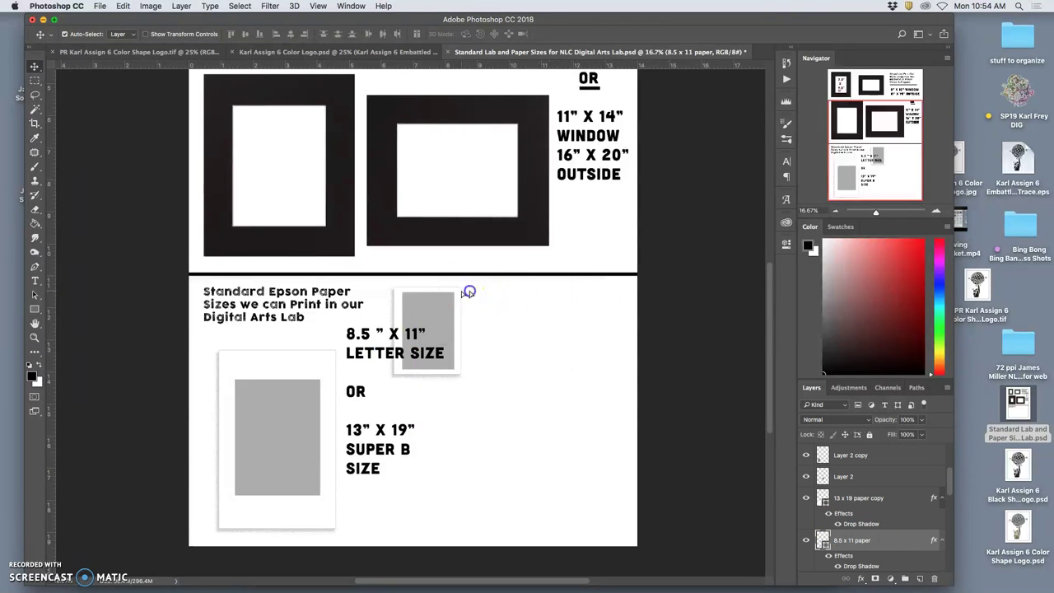
{"action": "left_click_drag", "start_coordinate": [458, 292], "coordinate": [519, 309]}
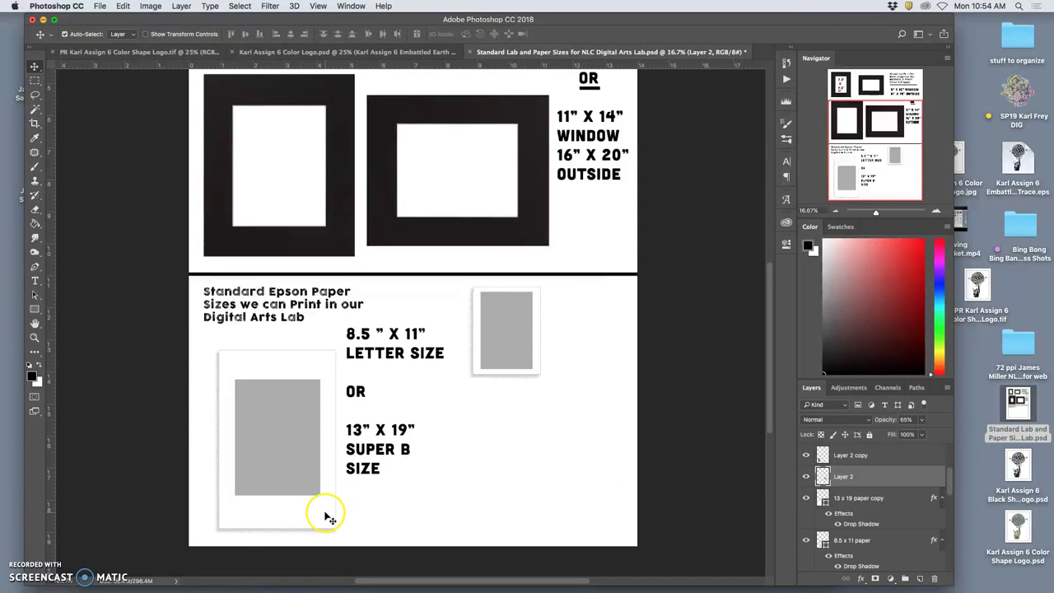
{"action": "mouse_move", "coordinate": [328, 517]}
{"action": "left_mouse_down"}
{"action": "mouse_move", "coordinate": [329, 503]}
{"action": "mouse_move", "coordinate": [326, 516]}
{"action": "left_mouse_up"}
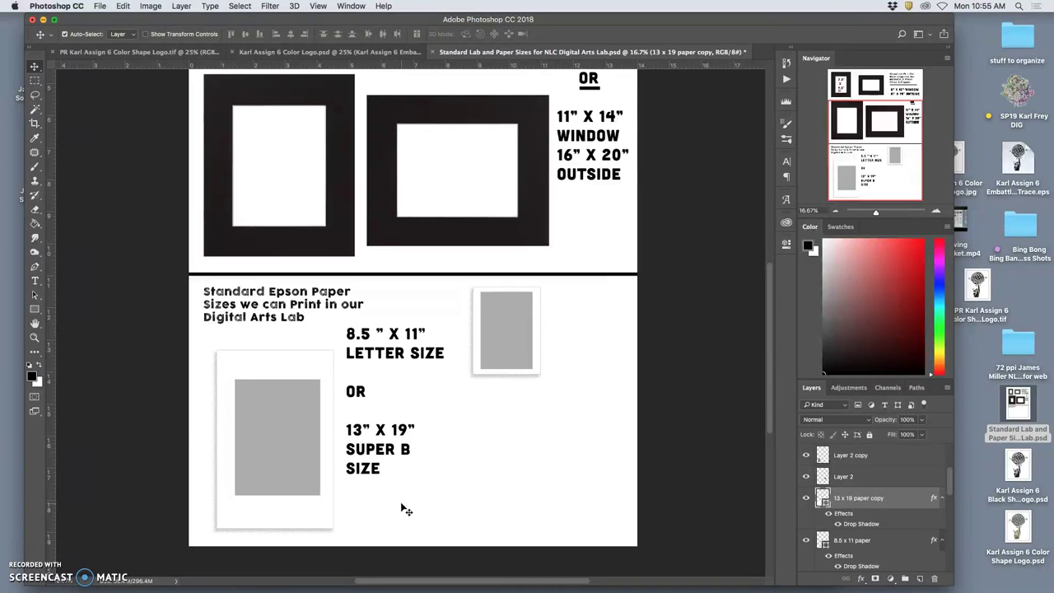
{"action": "left_click_drag", "start_coordinate": [406, 511], "coordinate": [348, 497]}
- Bring the copied white paper to the top, rotate it 90° to landscape, move it right and enlarge it about 115%
{"action": "left_click_drag", "start_coordinate": [522, 476], "coordinate": [526, 466]}
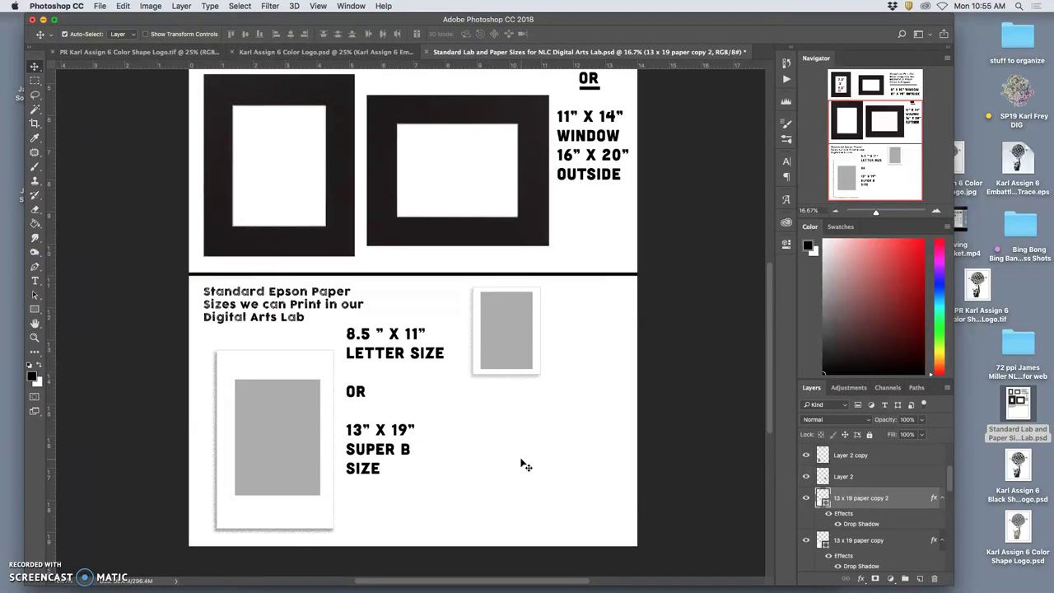
{"action": "key", "text": "ctrl+bracketright"}
{"action": "key", "text": "ctrl+bracketright"}
{"action": "key", "text": "ctrl+bracketright"}
{"action": "key", "text": "ctrl+bracketright"}
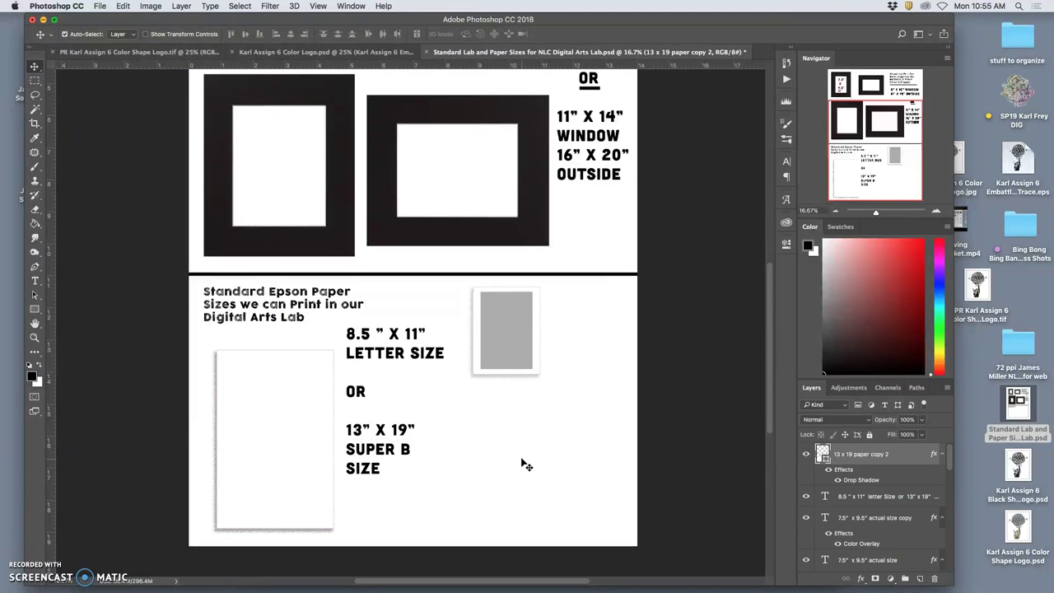
{"action": "key", "text": "ctrl+t"}
{"action": "left_click_drag", "start_coordinate": [342, 336], "coordinate": [384, 497]}
{"action": "left_click_drag", "start_coordinate": [346, 401], "coordinate": [575, 475]}
{"action": "left_click_drag", "start_coordinate": [605, 508], "coordinate": [623, 537]}
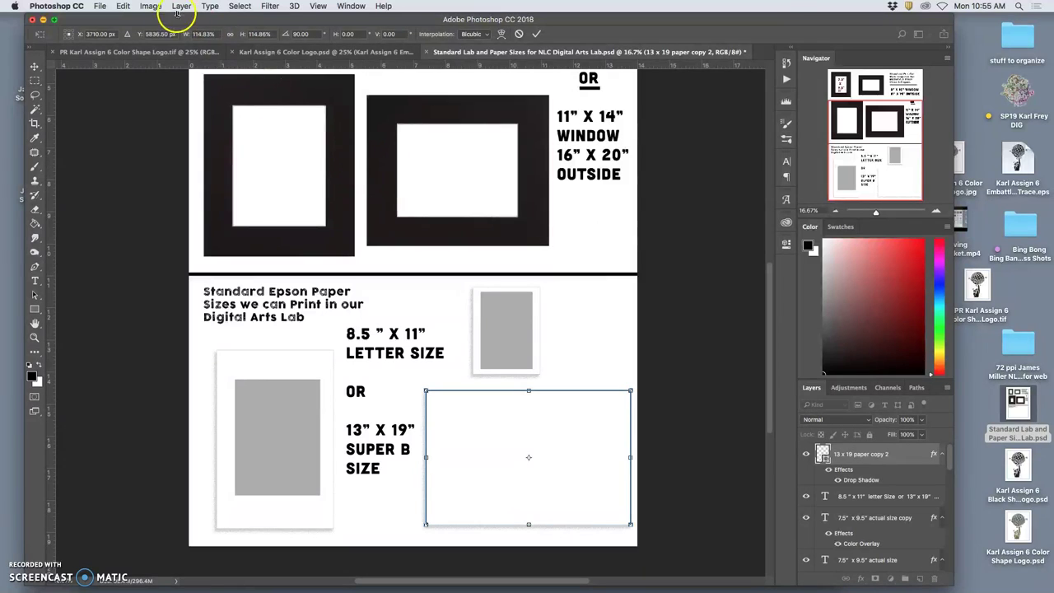
{"action": "left_click", "coordinate": [151, 6]}
{"action": "left_click", "coordinate": [582, 470]}
{"action": "double_click", "coordinate": [584, 472]}
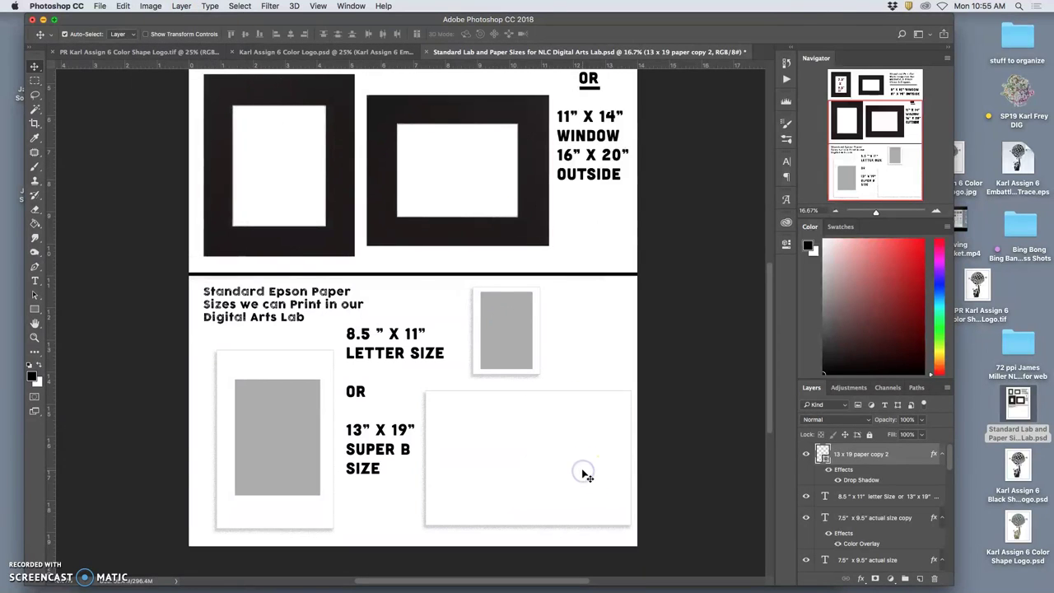
{"action": "left_click", "coordinate": [151, 6]}
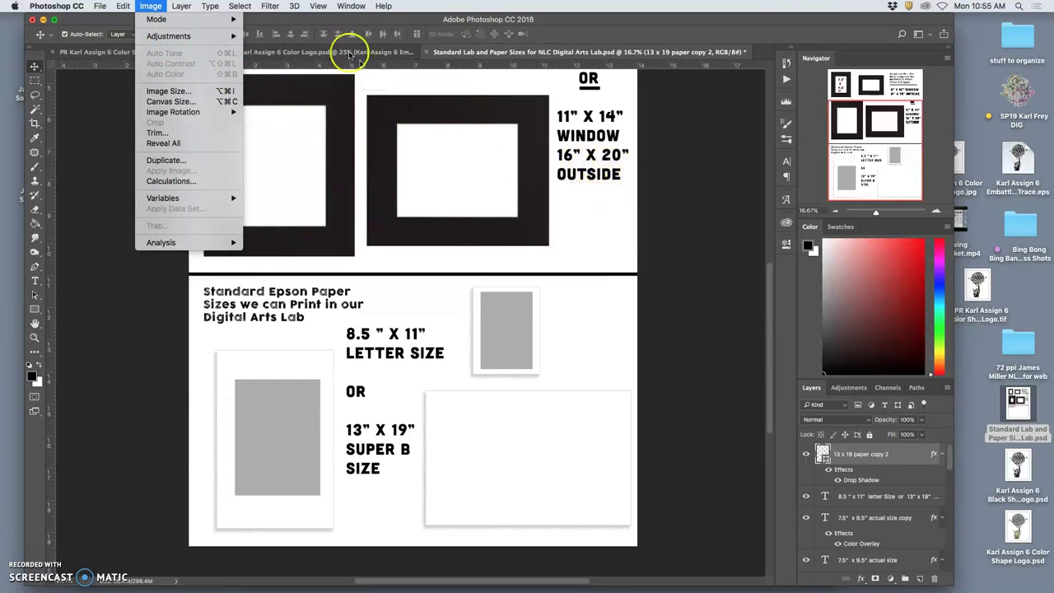
- Resize the canvas to 18 × 24 inches anchored top-left, then zoom out to view it
{"action": "mouse_move", "coordinate": [179, 6]}
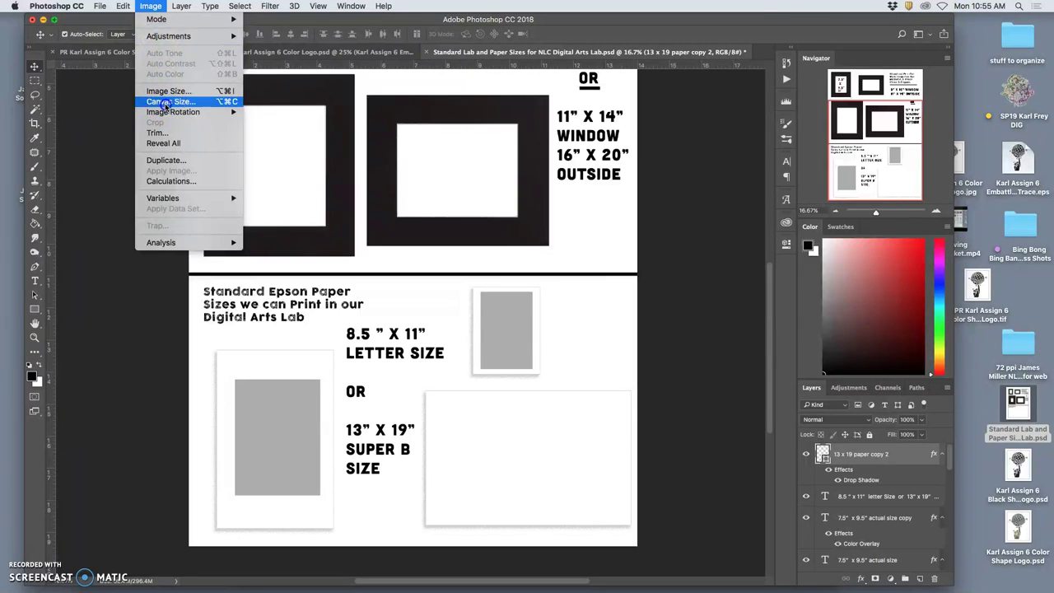
{"action": "left_click", "coordinate": [188, 96]}
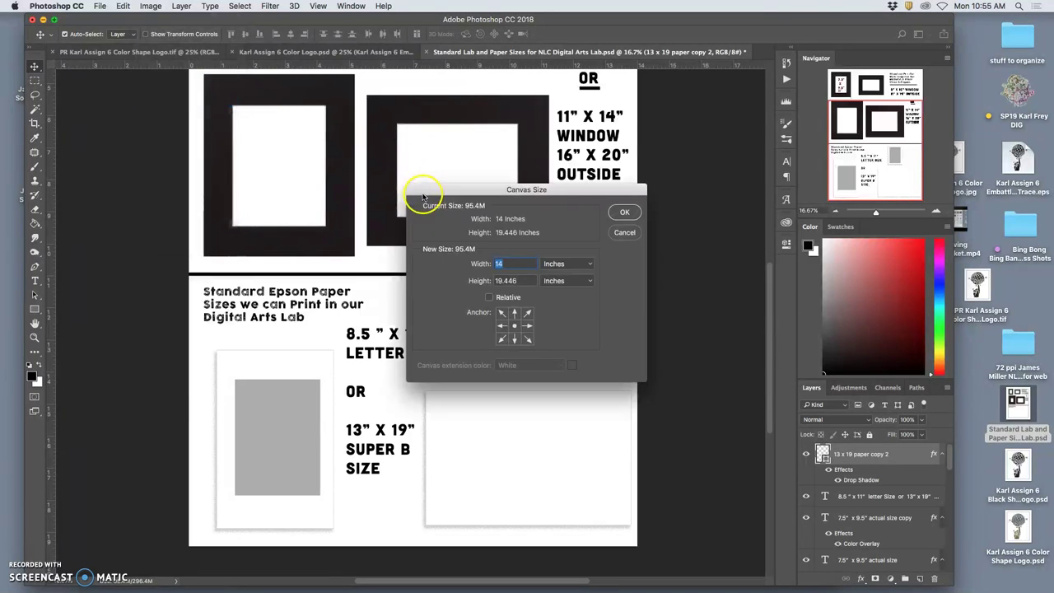
{"action": "left_click", "coordinate": [501, 314]}
{"action": "left_click", "coordinate": [521, 281]}
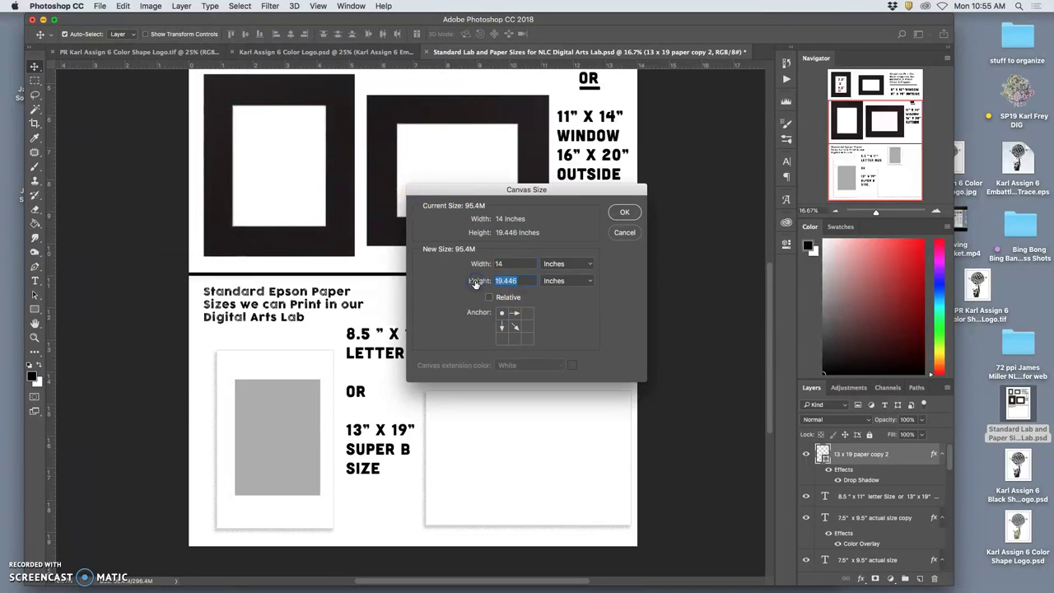
{"action": "type", "text": "24"}
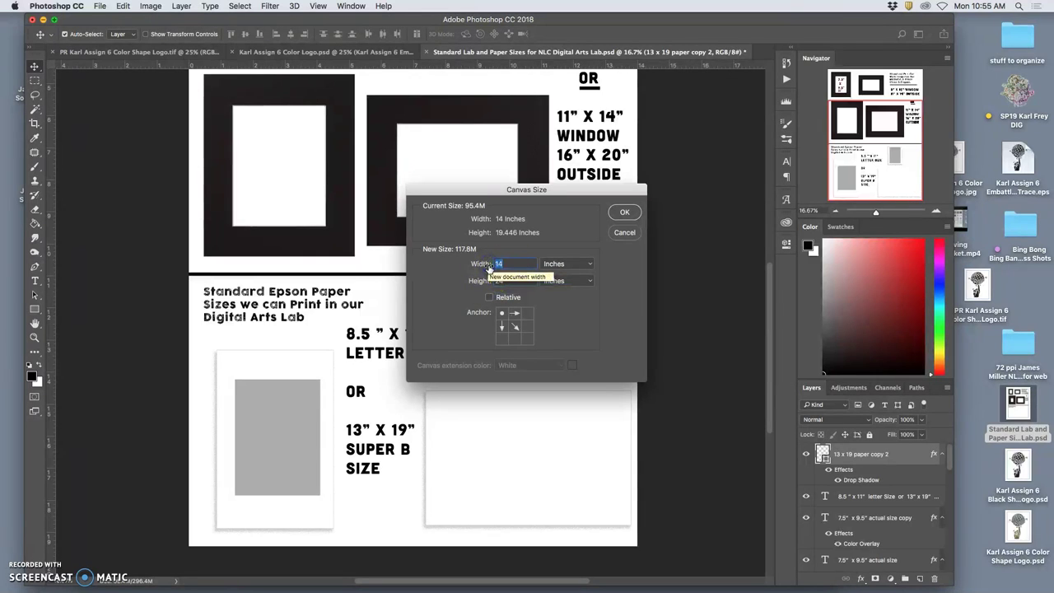
{"action": "type", "text": "18"}
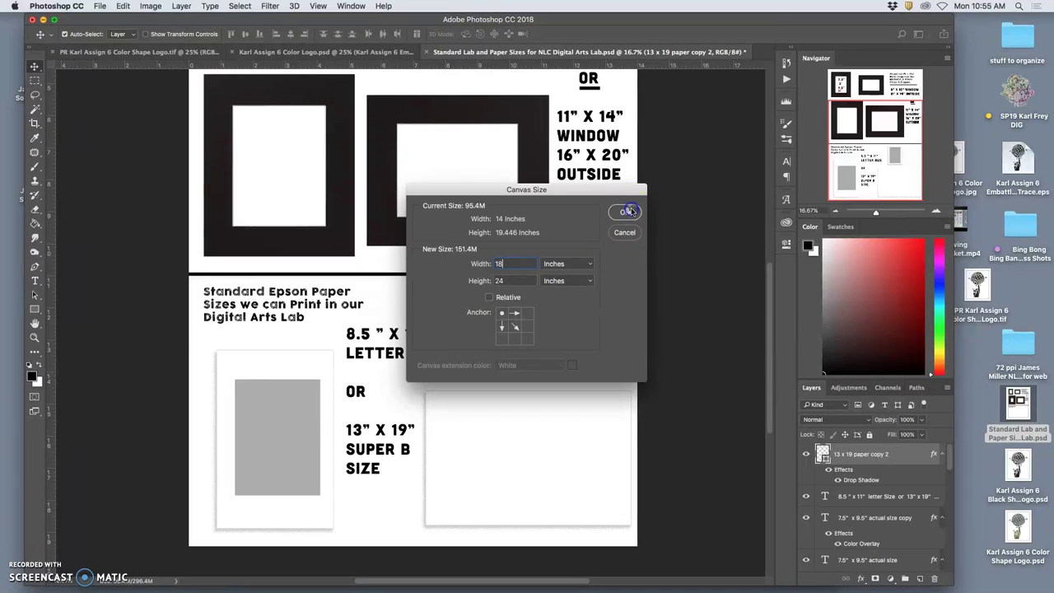
{"action": "left_click", "coordinate": [628, 211]}
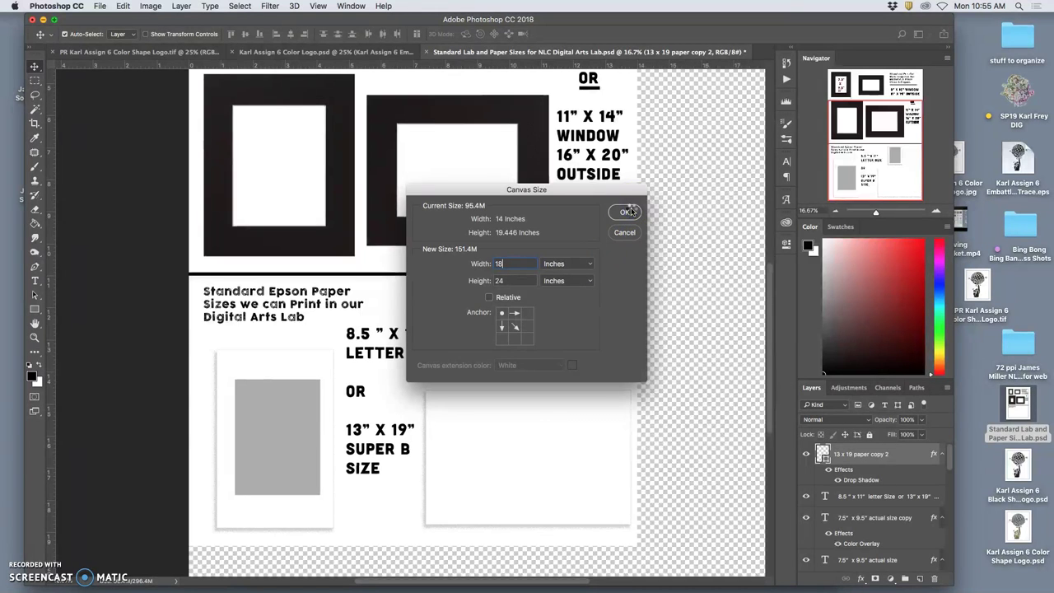
{"action": "key", "text": "super+minus"}
{"action": "key", "text": "super+minus"}
- Fill Layer 0 with White instead of 50% Gray
{"action": "scroll", "coordinate": [874, 528], "scroll_direction": "down", "scroll_amount": 10}
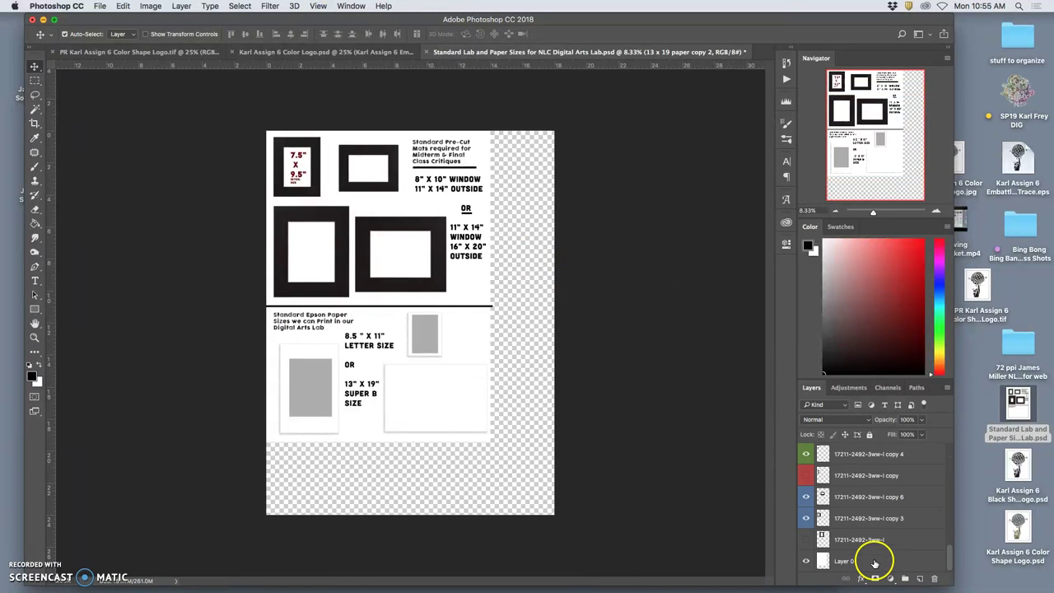
{"action": "left_click", "coordinate": [862, 560]}
{"action": "left_click", "coordinate": [122, 5]}
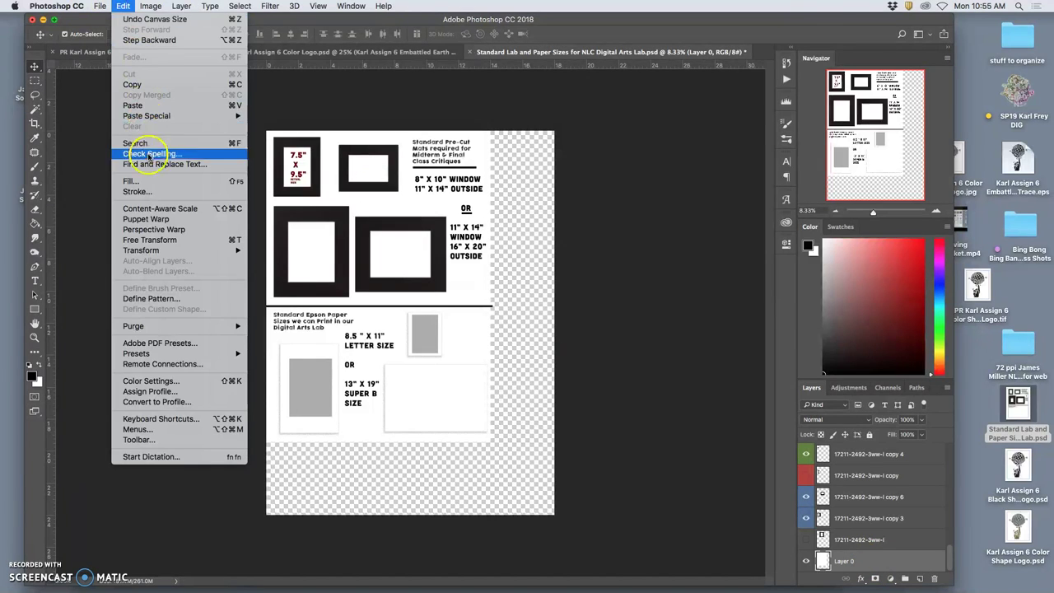
{"action": "left_click", "coordinate": [149, 180]}
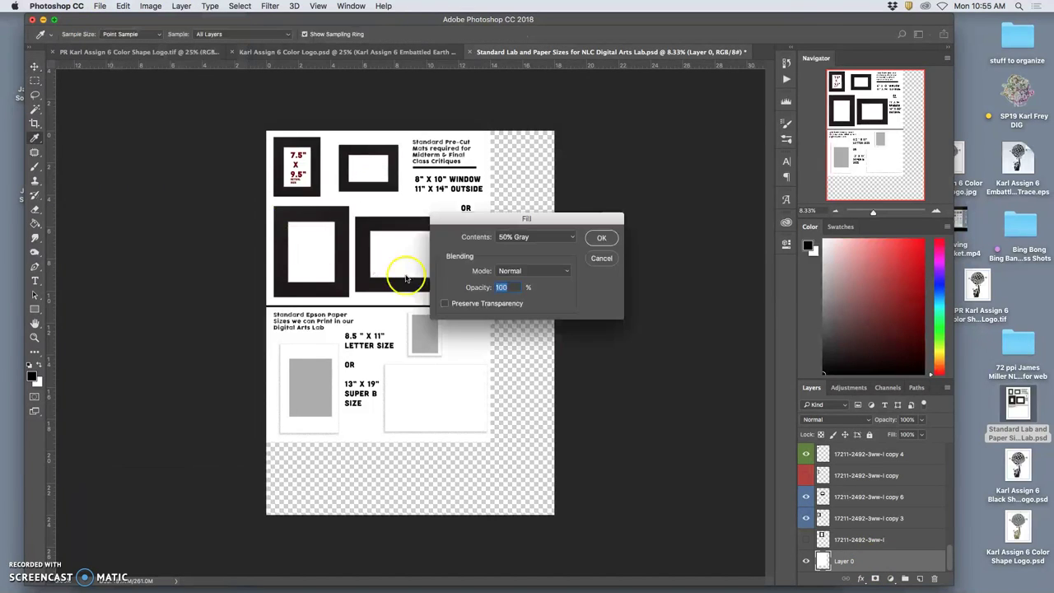
{"action": "left_click", "coordinate": [556, 240]}
{"action": "left_click", "coordinate": [577, 247]}
{"action": "left_click", "coordinate": [601, 238]}
- Move the 13 x 19 paper copy 2 shape into the lower-right space and make it narrower
{"action": "key", "text": "v"}
{"action": "left_click_drag", "start_coordinate": [488, 406], "coordinate": [478, 299]}
{"action": "key", "text": "ctrl+t"}
{"action": "left_click_drag", "start_coordinate": [481, 255], "coordinate": [493, 468]}
{"action": "key", "text": "Return"}
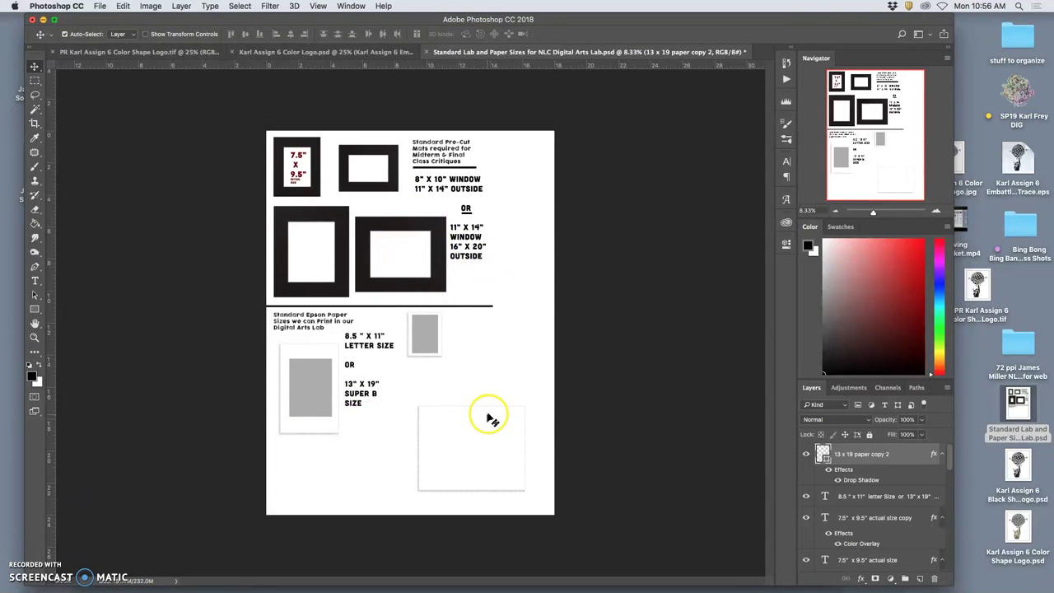
- Duplicate the grey print rectangle onto the lower-right paper and enlarge it to fill most of the sheet
{"action": "left_click", "coordinate": [313, 388]}
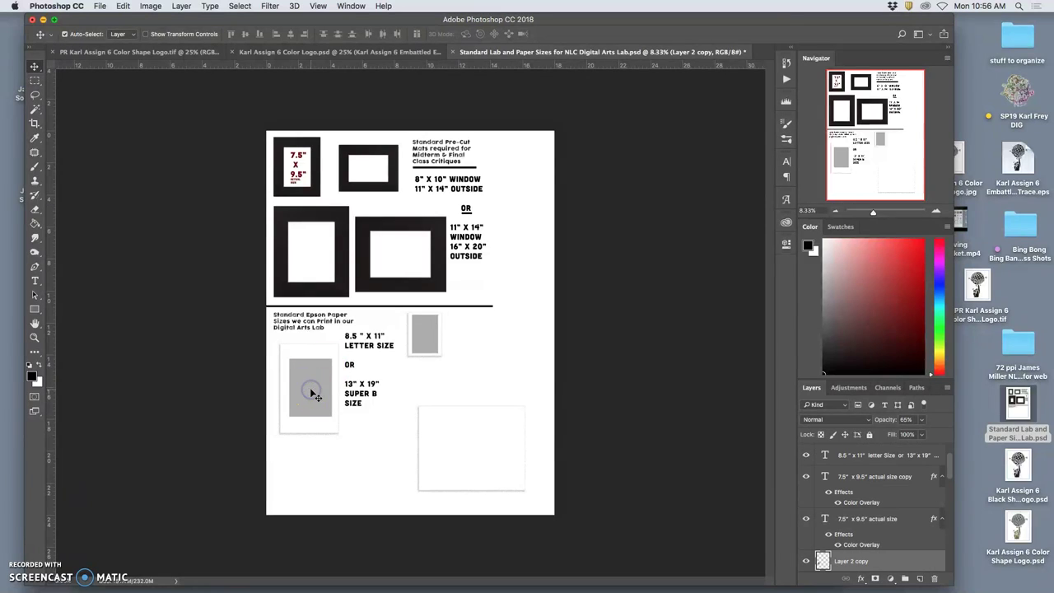
{"action": "key", "text": "super+j"}
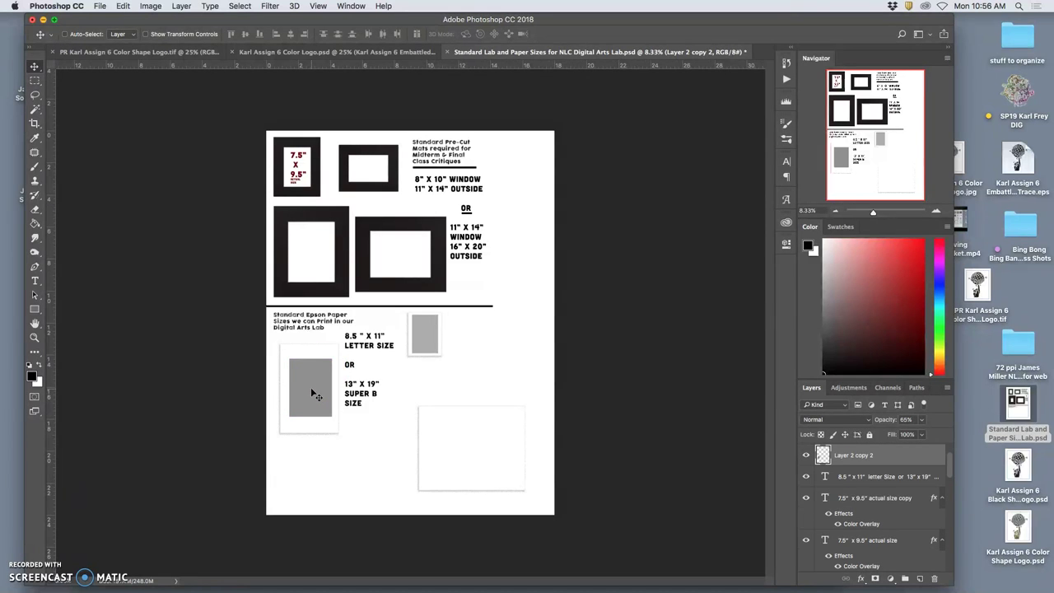
{"action": "left_click_drag", "start_coordinate": [311, 387], "coordinate": [290, 229]}
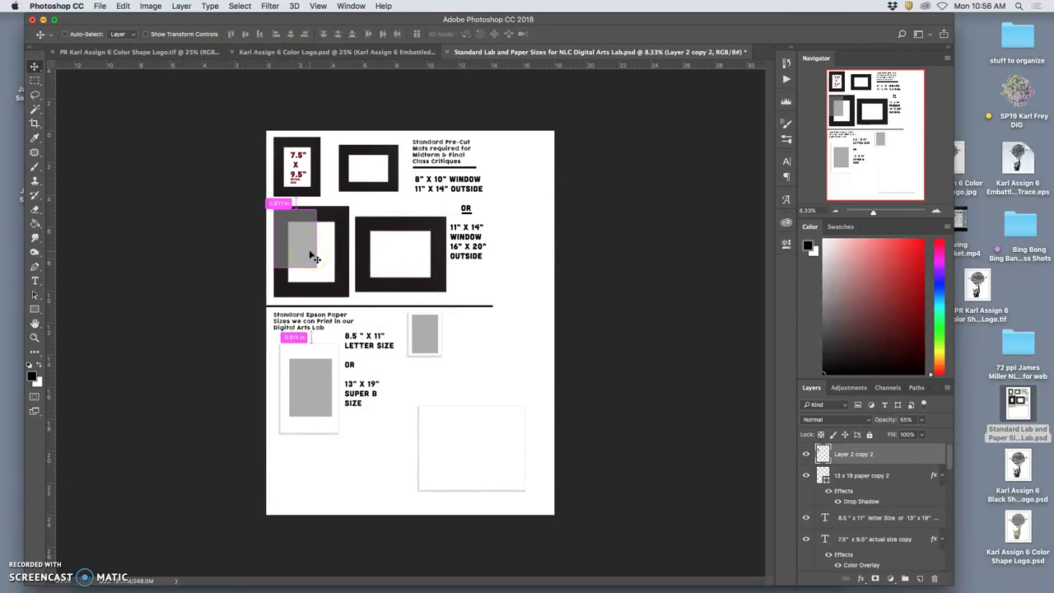
{"action": "key", "text": "ctrl+t"}
{"action": "left_click_drag", "start_coordinate": [318, 265], "coordinate": [337, 296]}
{"action": "left_click_drag", "start_coordinate": [339, 253], "coordinate": [349, 255]}
{"action": "left_click_drag", "start_coordinate": [311, 211], "coordinate": [497, 463]}
{"action": "key", "text": "Return"}
{"action": "key", "text": "super+t"}
{"action": "key", "text": "Return"}
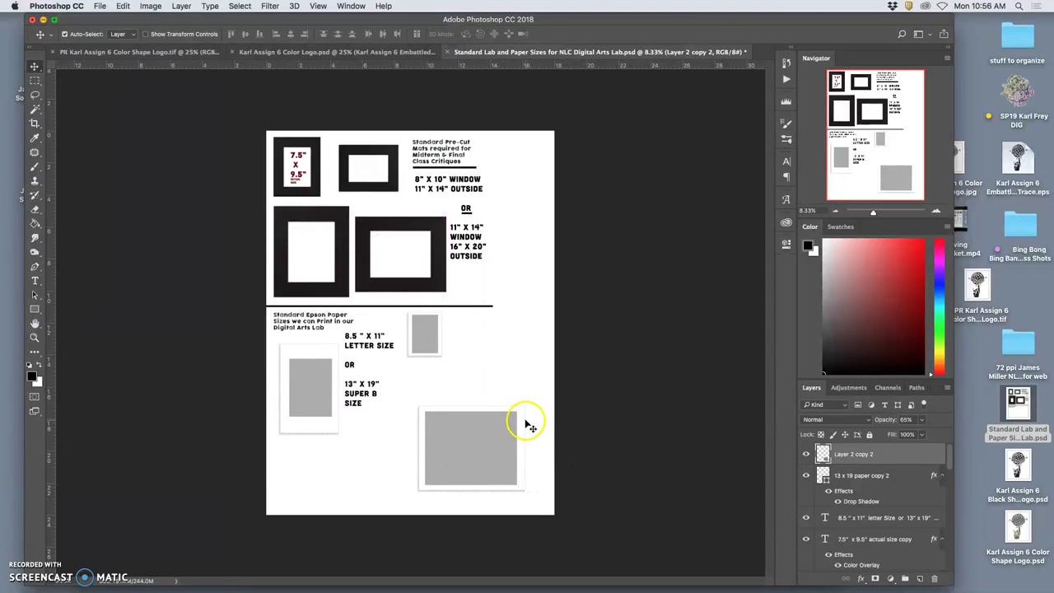
- Select the paper-size list text layer and place the text cursor right after SUPER B SIZE
{"action": "left_click", "coordinate": [366, 407]}
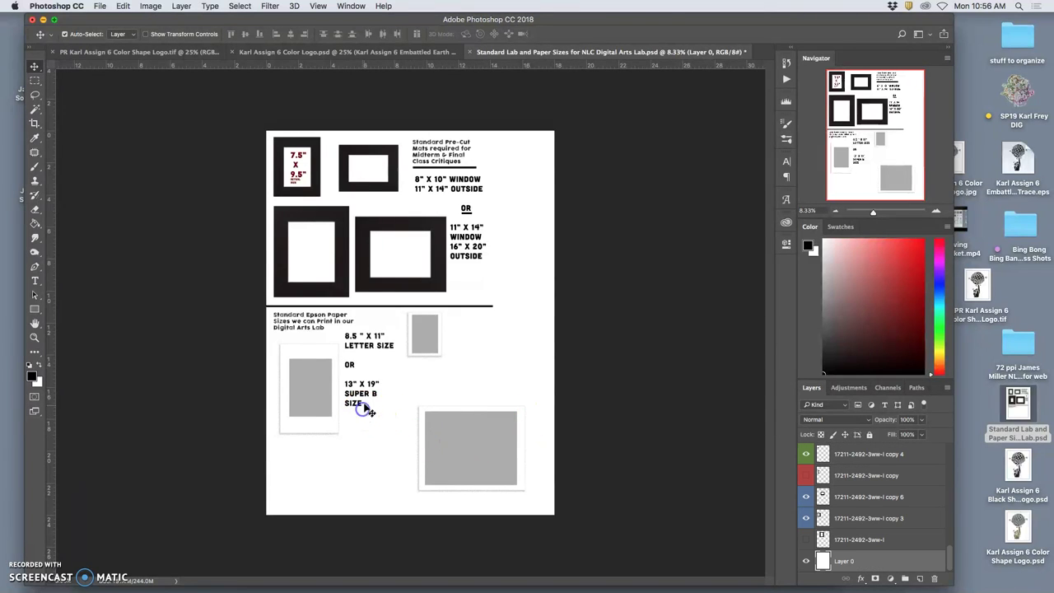
{"action": "scroll", "coordinate": [851, 511], "scroll_direction": "up", "scroll_amount": 10}
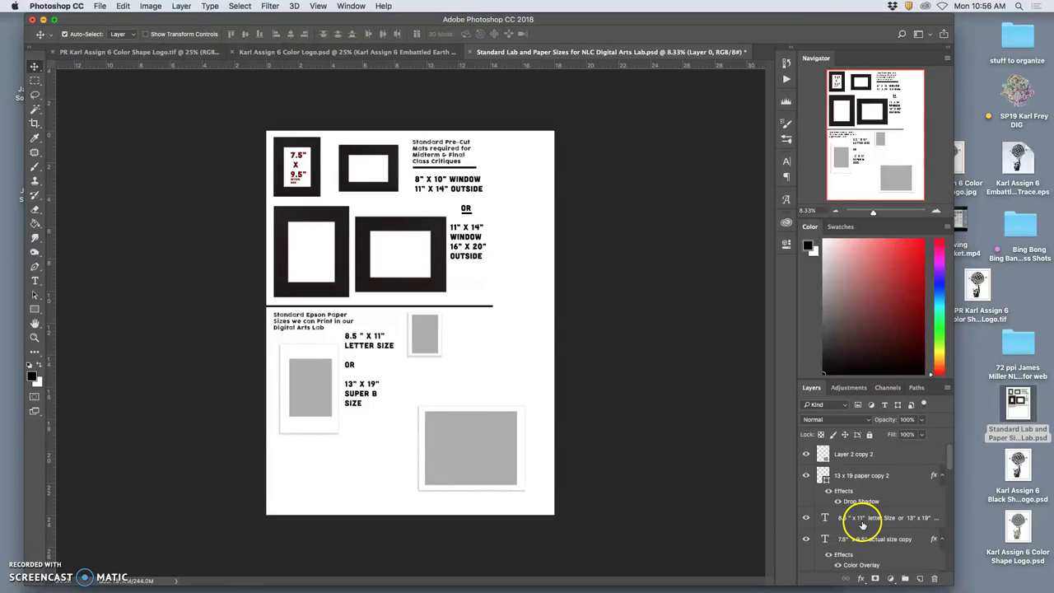
{"action": "left_click", "coordinate": [368, 395]}
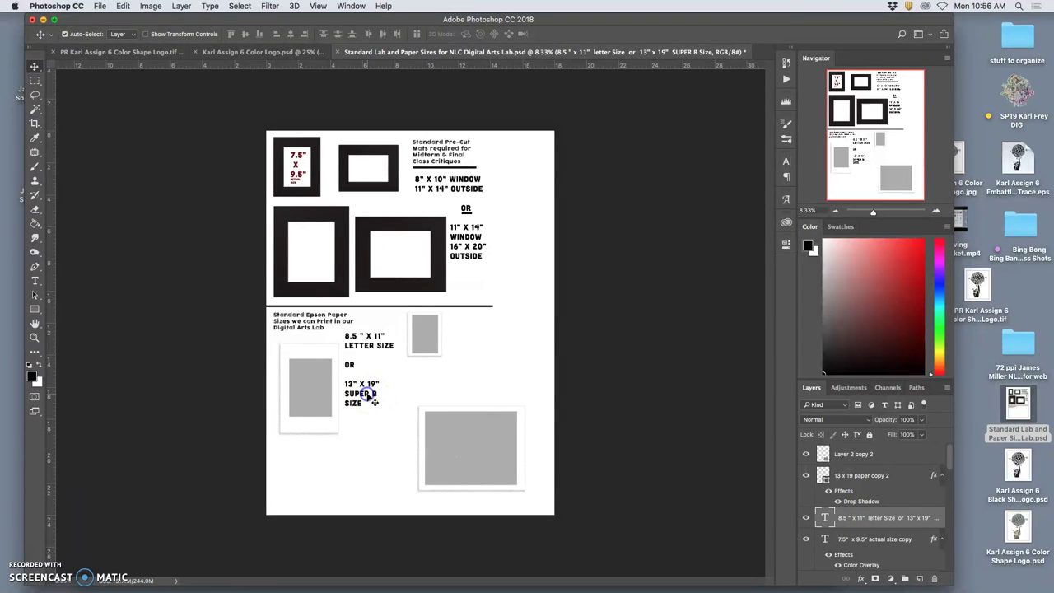
{"action": "double_click", "coordinate": [824, 517]}
{"action": "left_click", "coordinate": [363, 401]}
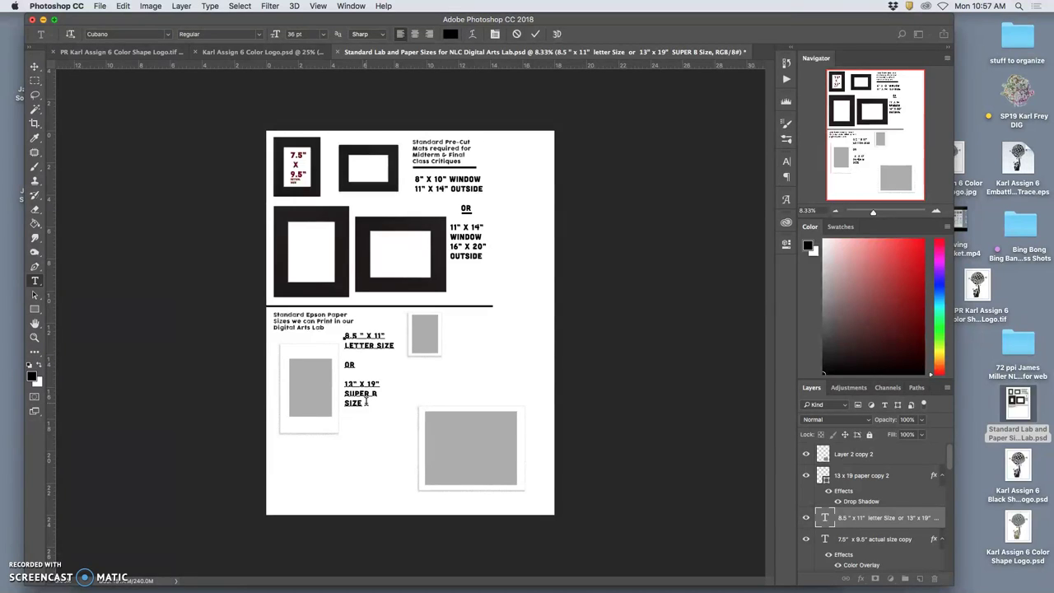
- Type new lines 'OR', '17" X 22"' and 'EPSON FINE ART VELVET PAPER' after SUPER B SIZE
{"action": "key", "text": "Return"}
{"action": "type", "text": "\" X 22"}
{"action": "key", "text": "Return"}
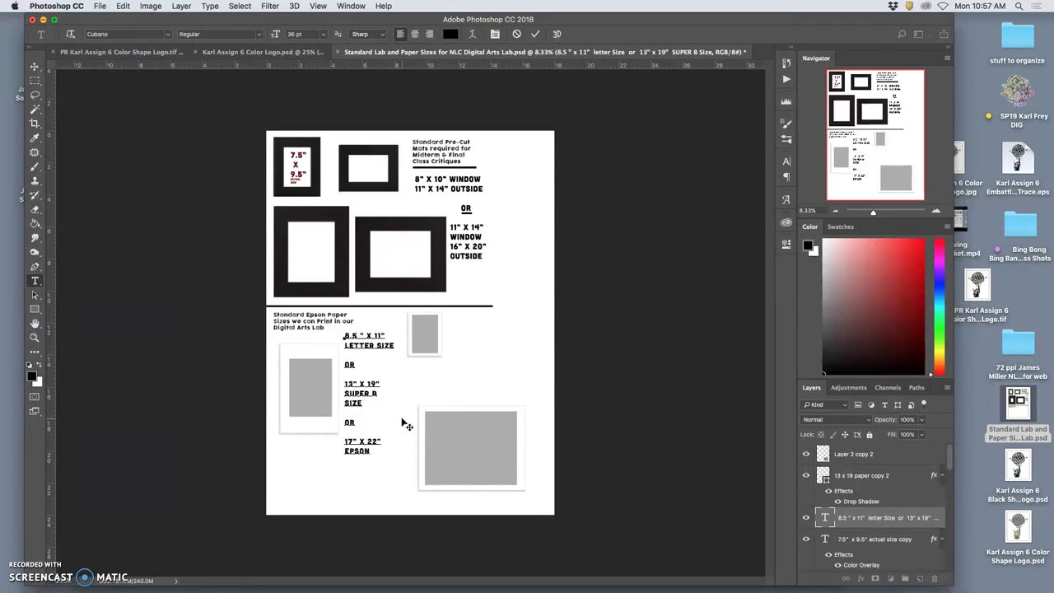
{"action": "type", "text": "EPSON F"}
{"action": "type", "text": "PAPER"}
{"action": "left_click", "coordinate": [404, 424]}
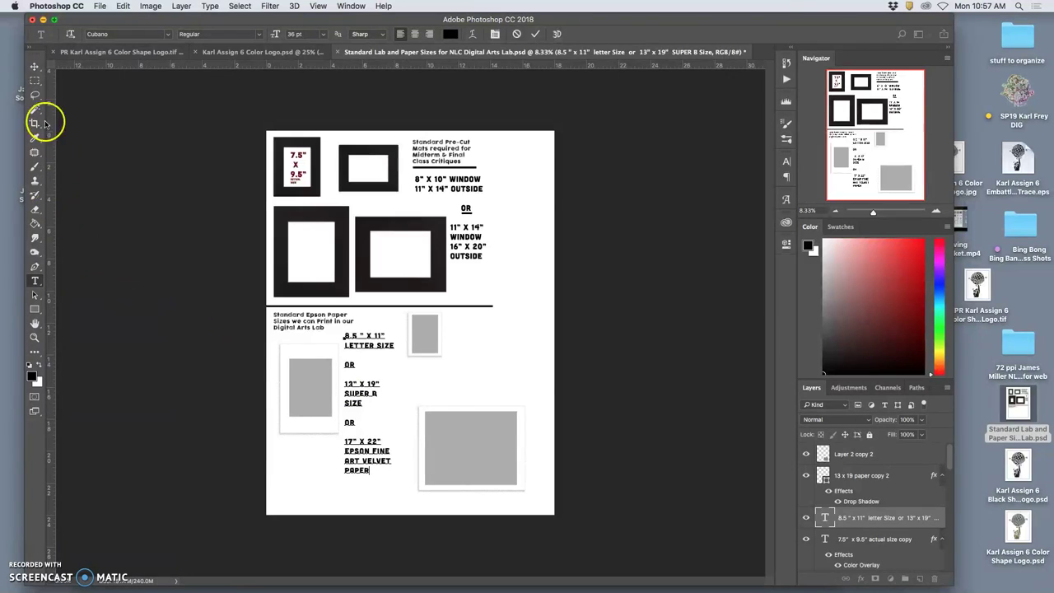
- Commit the edited Epson paper-size text and return to the Move tool
{"action": "left_click", "coordinate": [35, 97]}
{"action": "left_click", "coordinate": [492, 359]}
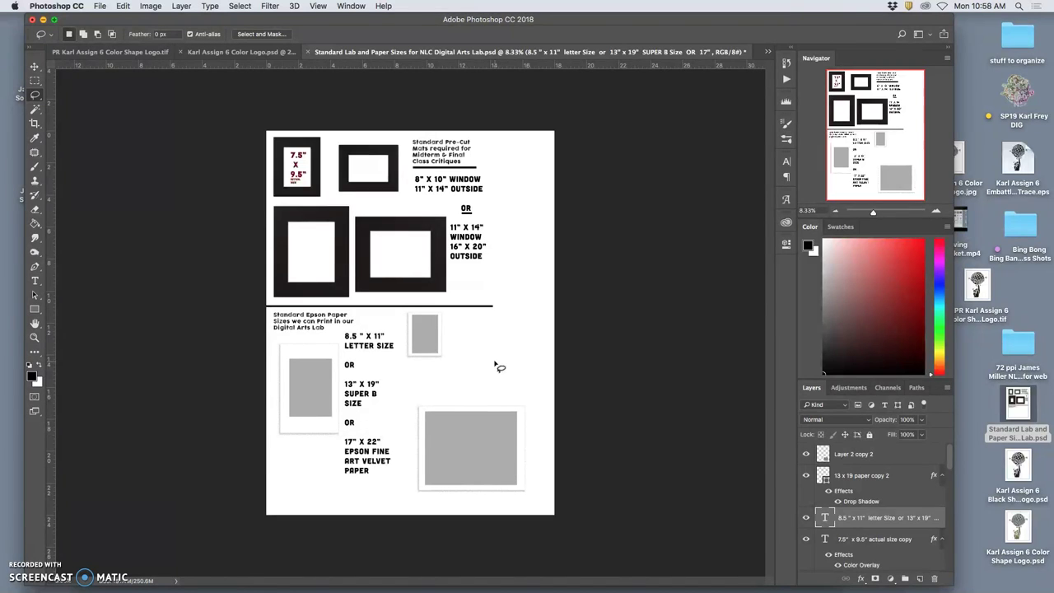
{"action": "left_click", "coordinate": [482, 368]}
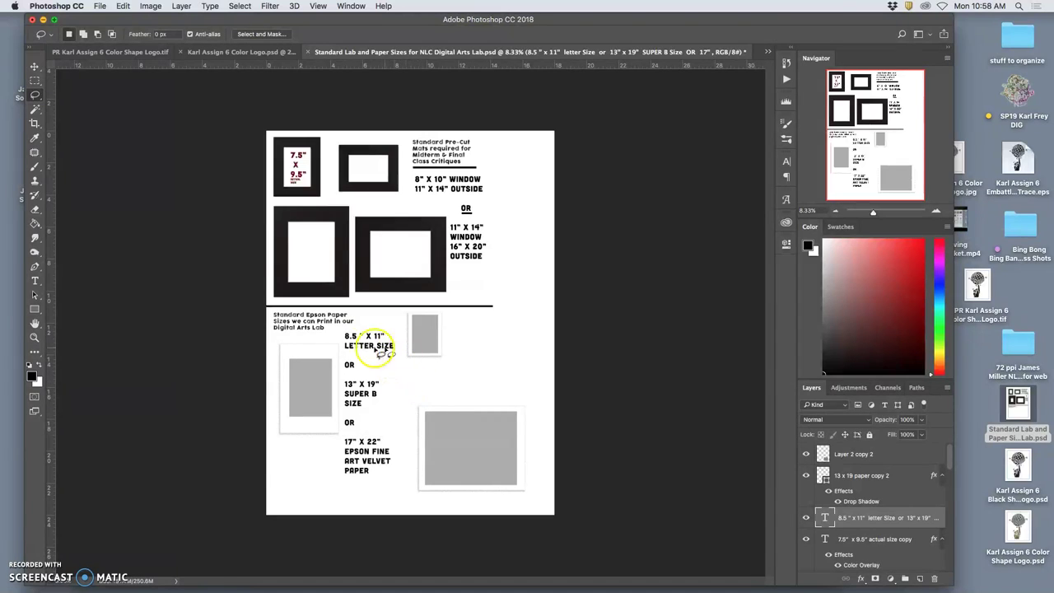
{"action": "left_click", "coordinate": [35, 66]}
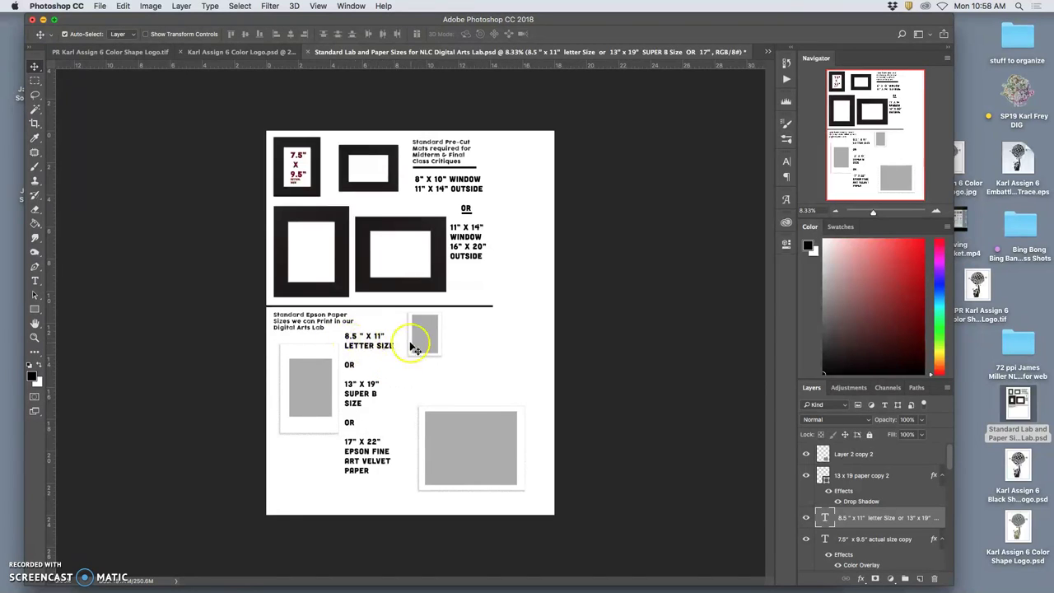
- Switch to the color logo document and confirm its size is 8 × 10 inches at 350 ppi
{"action": "left_click", "coordinate": [243, 52]}
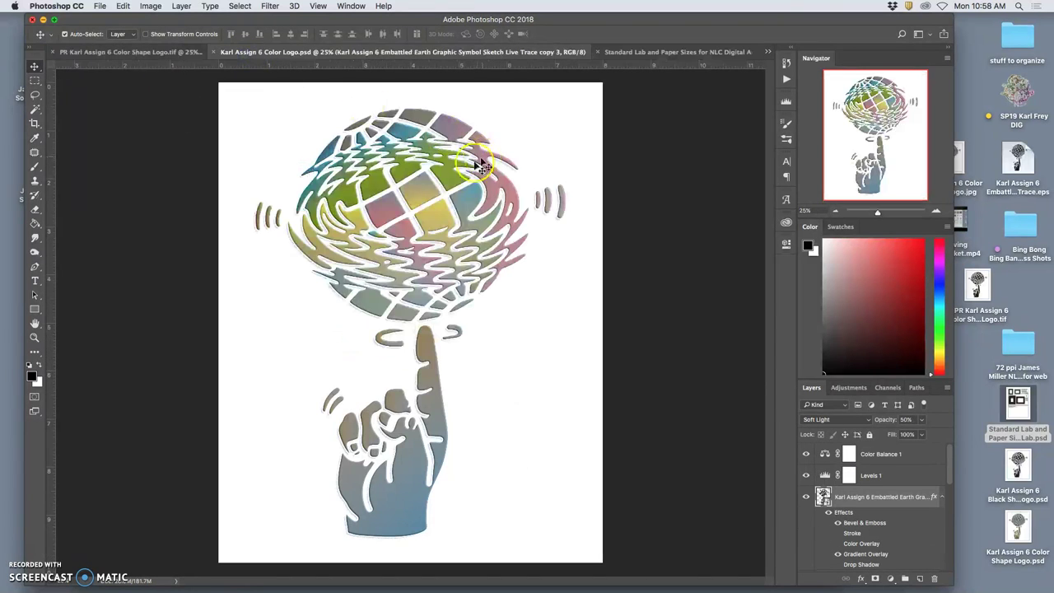
{"action": "left_click", "coordinate": [151, 6]}
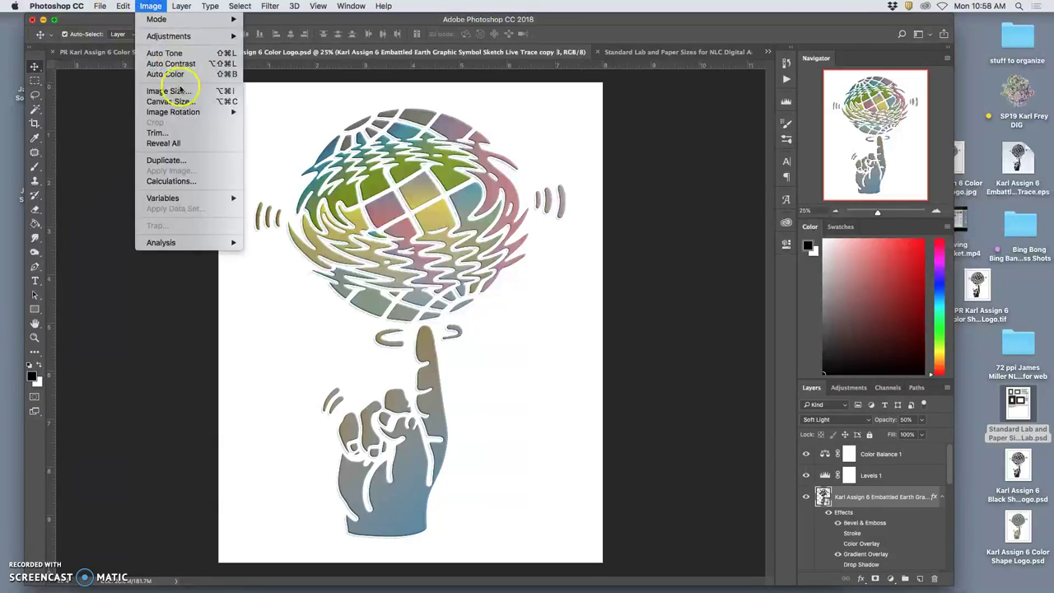
{"action": "left_click", "coordinate": [180, 91]}
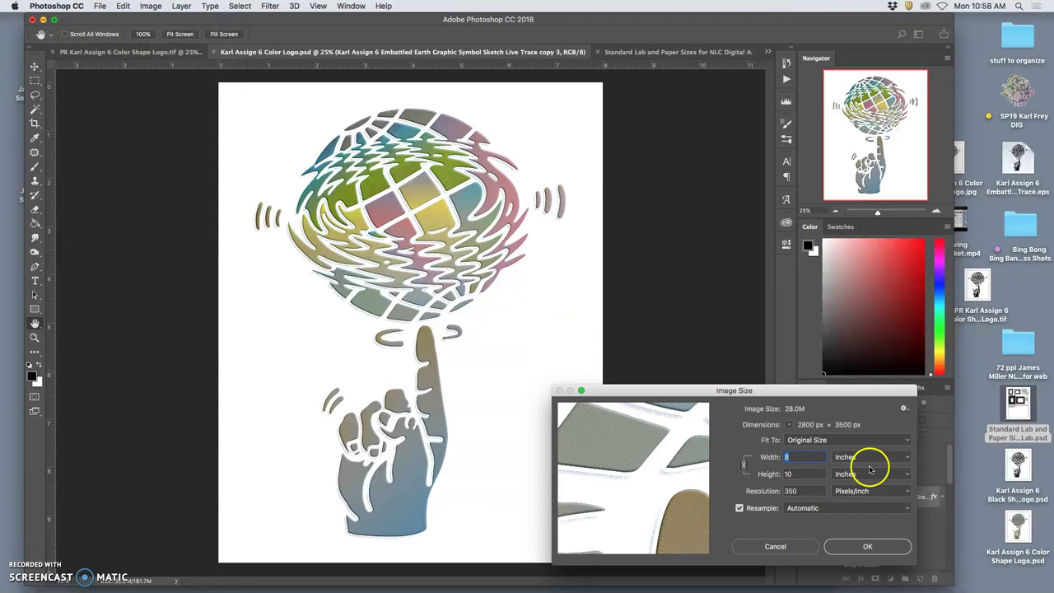
{"action": "left_click", "coordinate": [868, 546]}
{"action": "key", "text": "v"}
- Add guides about a quarter inch inside the logo's top, left and bottom edges
{"action": "left_click_drag", "start_coordinate": [374, 63], "coordinate": [382, 94]}
{"action": "left_click_drag", "start_coordinate": [51, 165], "coordinate": [590, 168]}
{"action": "left_click_drag", "start_coordinate": [522, 65], "coordinate": [571, 551]}
{"action": "left_click", "coordinate": [59, 9]}
{"action": "left_click", "coordinate": [99, 6]}
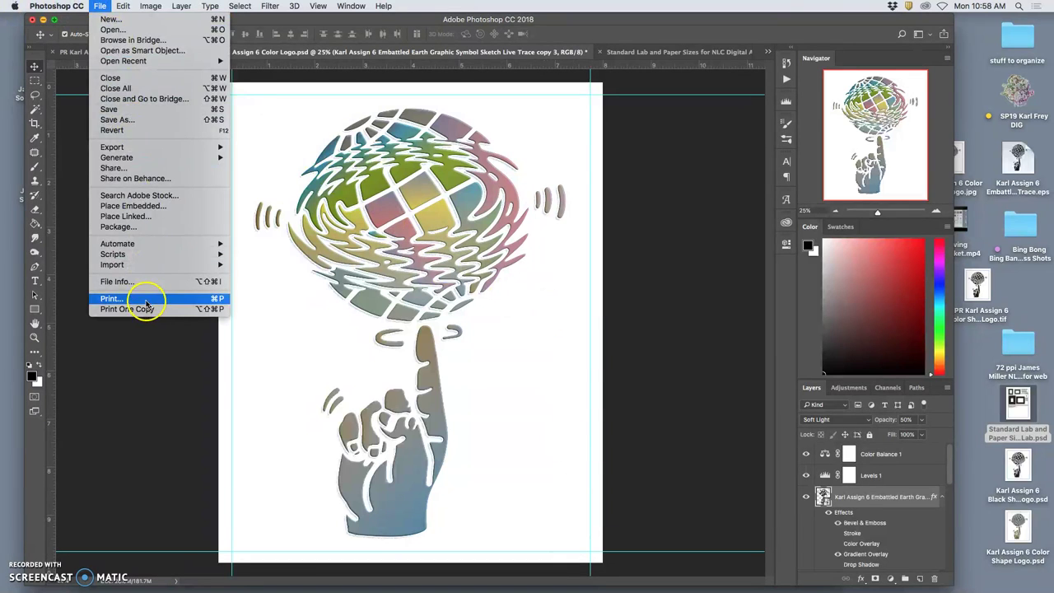
- Save the color logo to the Desktop with 'PR' prefixed to its name, choosing TIFF format
{"action": "left_click", "coordinate": [115, 120]}
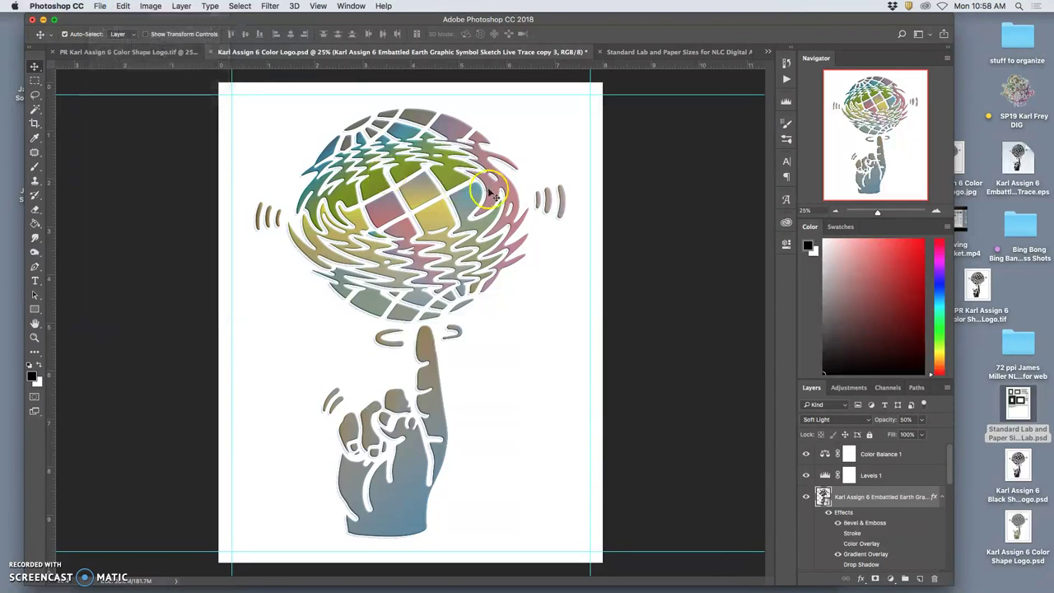
{"action": "left_click", "coordinate": [461, 44]}
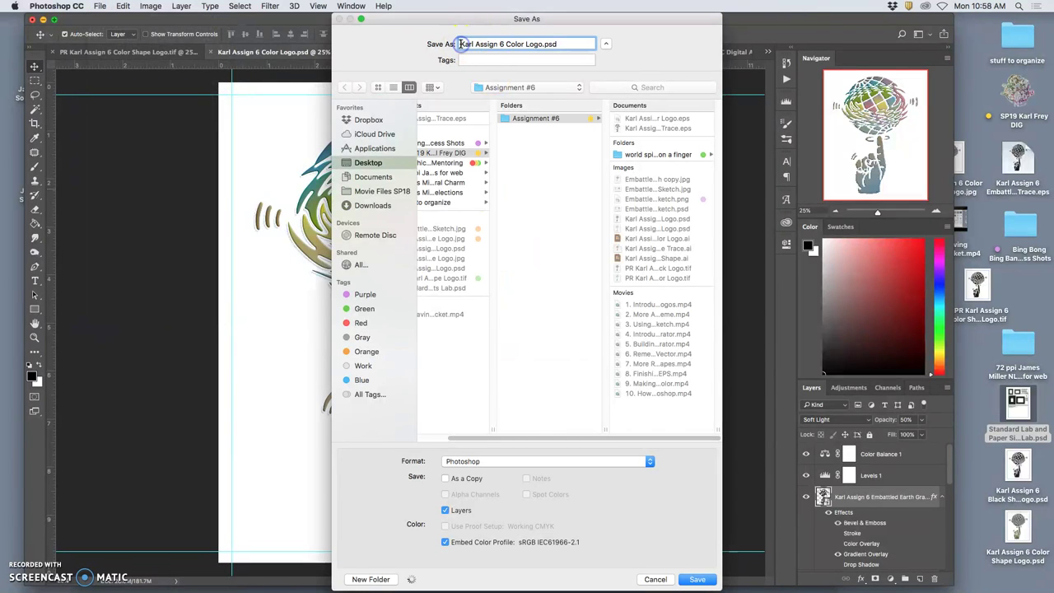
{"action": "type", "text": "PR"}
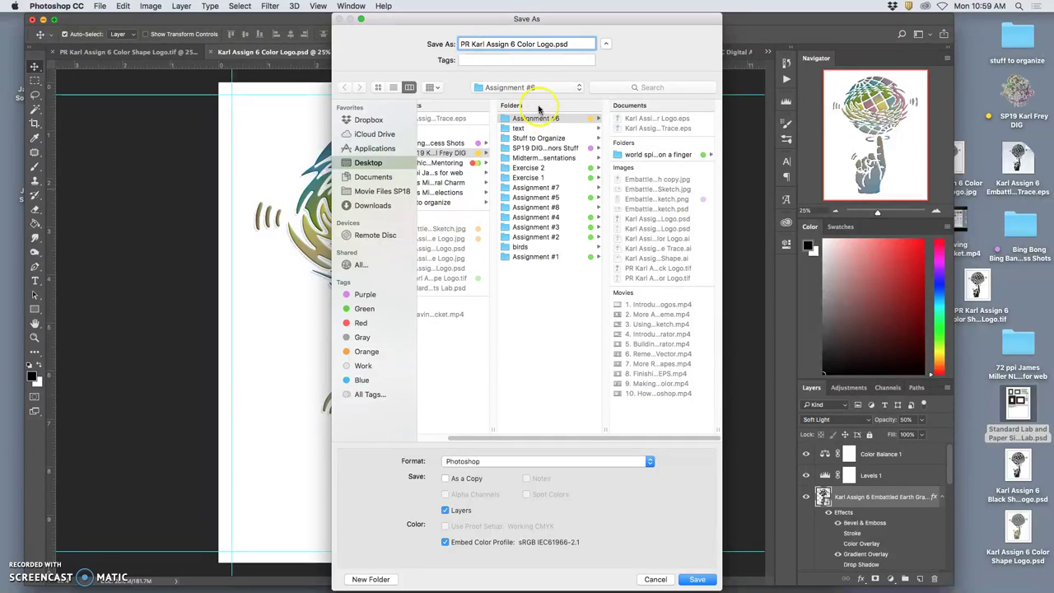
{"action": "left_click", "coordinate": [546, 463]}
{"action": "mouse_move", "coordinate": [540, 582]}
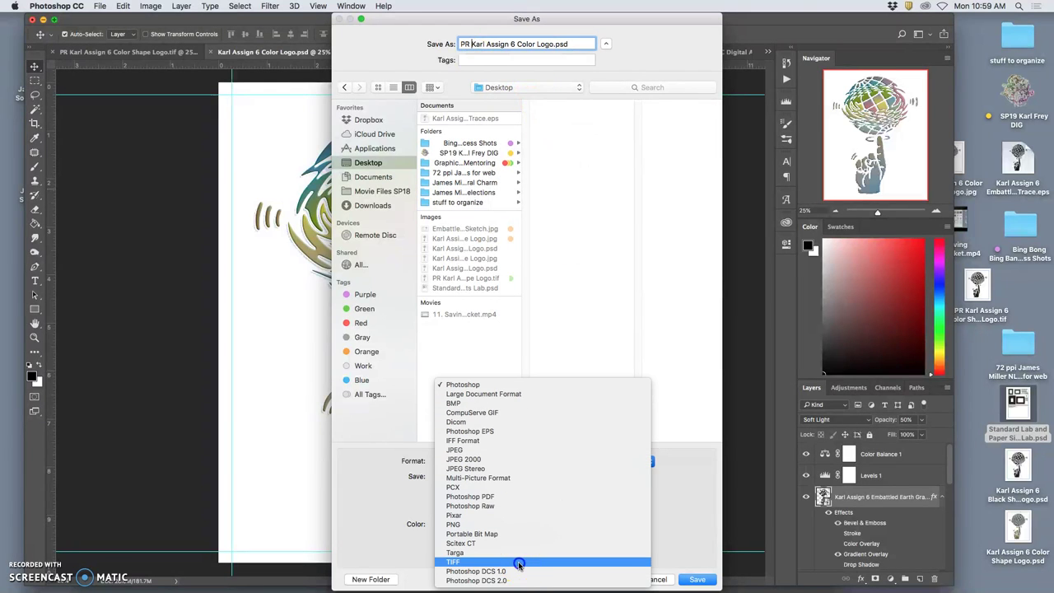